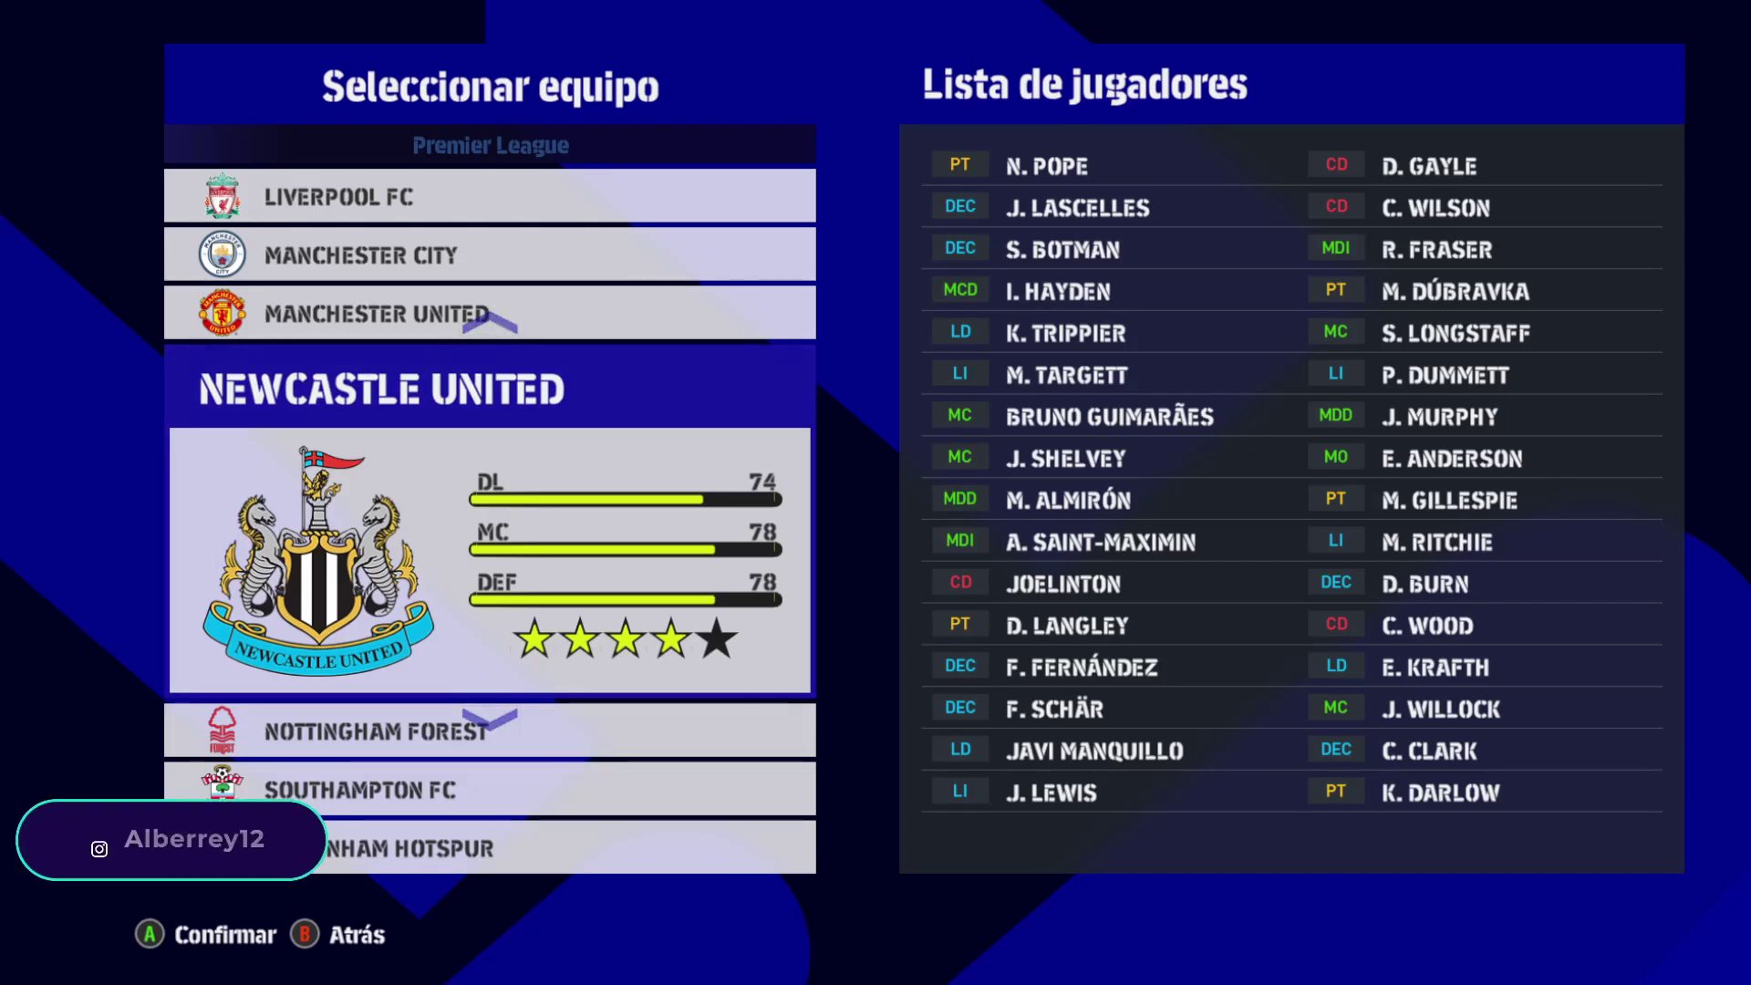
- Go back from the Premier League clubs to the league list and open LaLiga Santander
key(Up)
key(Up)
key(Up)
key(Up)
key(Up)
key(Up)
key(Up)
key(Up)
key(Up)
key(Up)
key(Up)
key(Up)
key(Up)
key(Up)
key(Up)
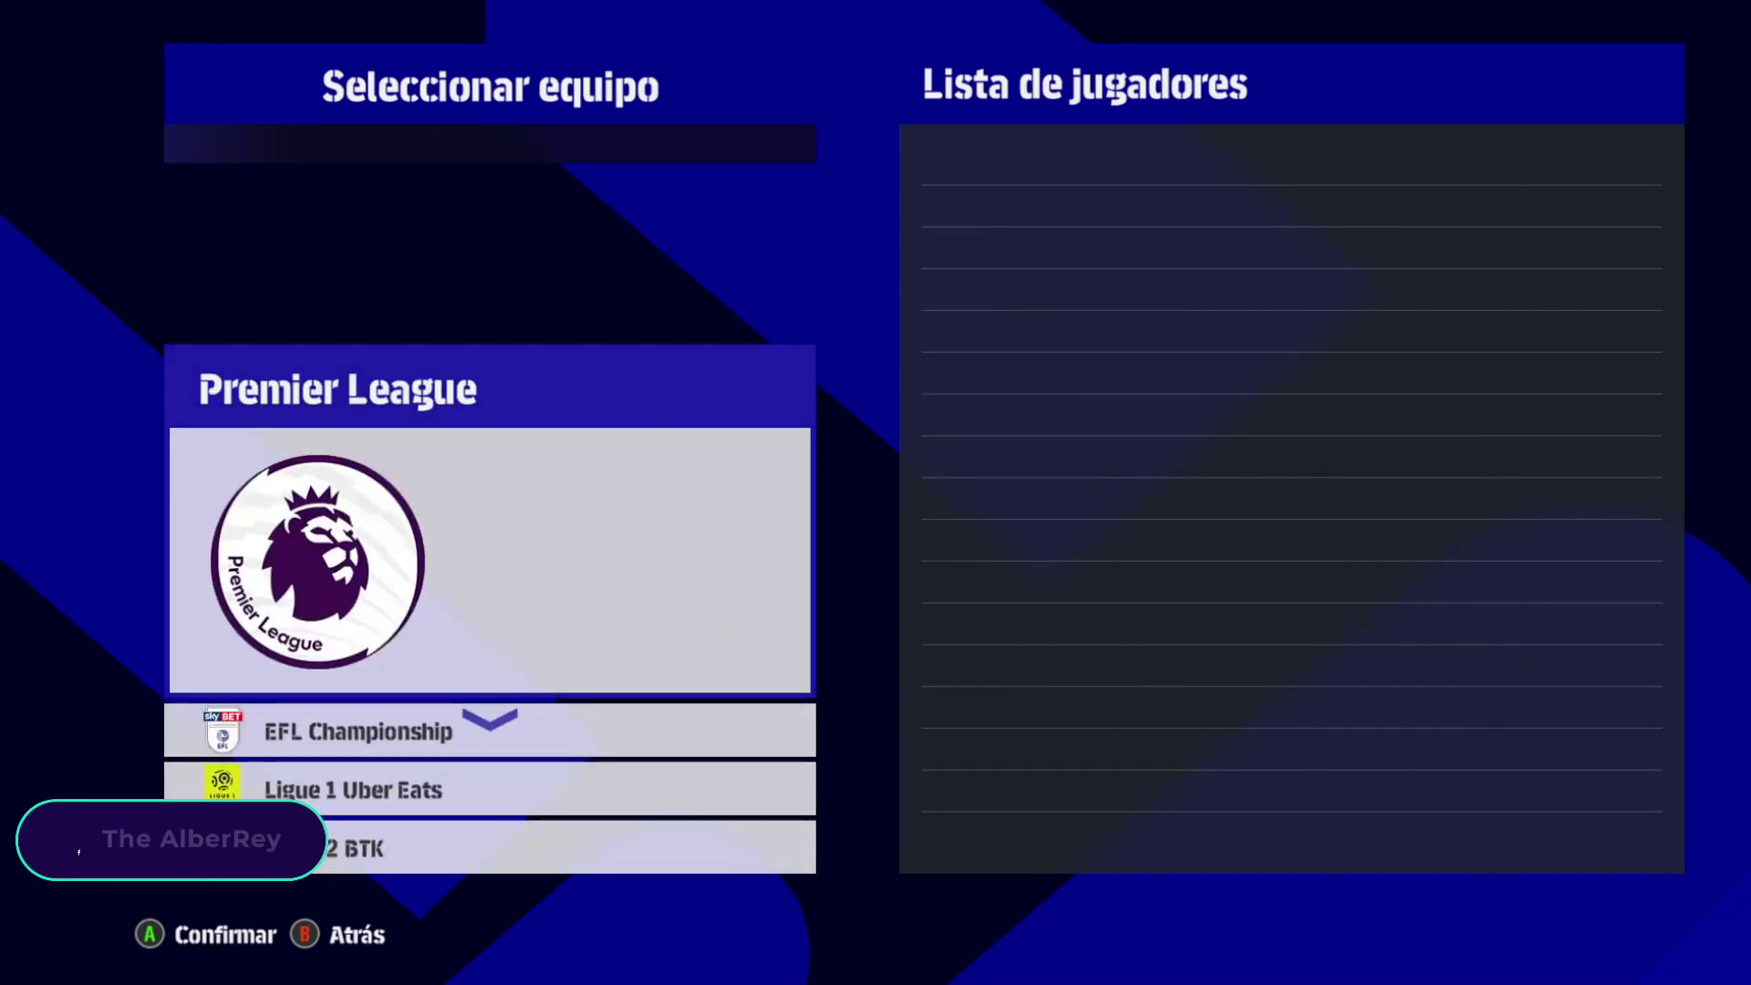
key(Down)
key(Down)
key(Down)
key(Down)
key(Down)
key(Down)
key(Down)
key(Return)
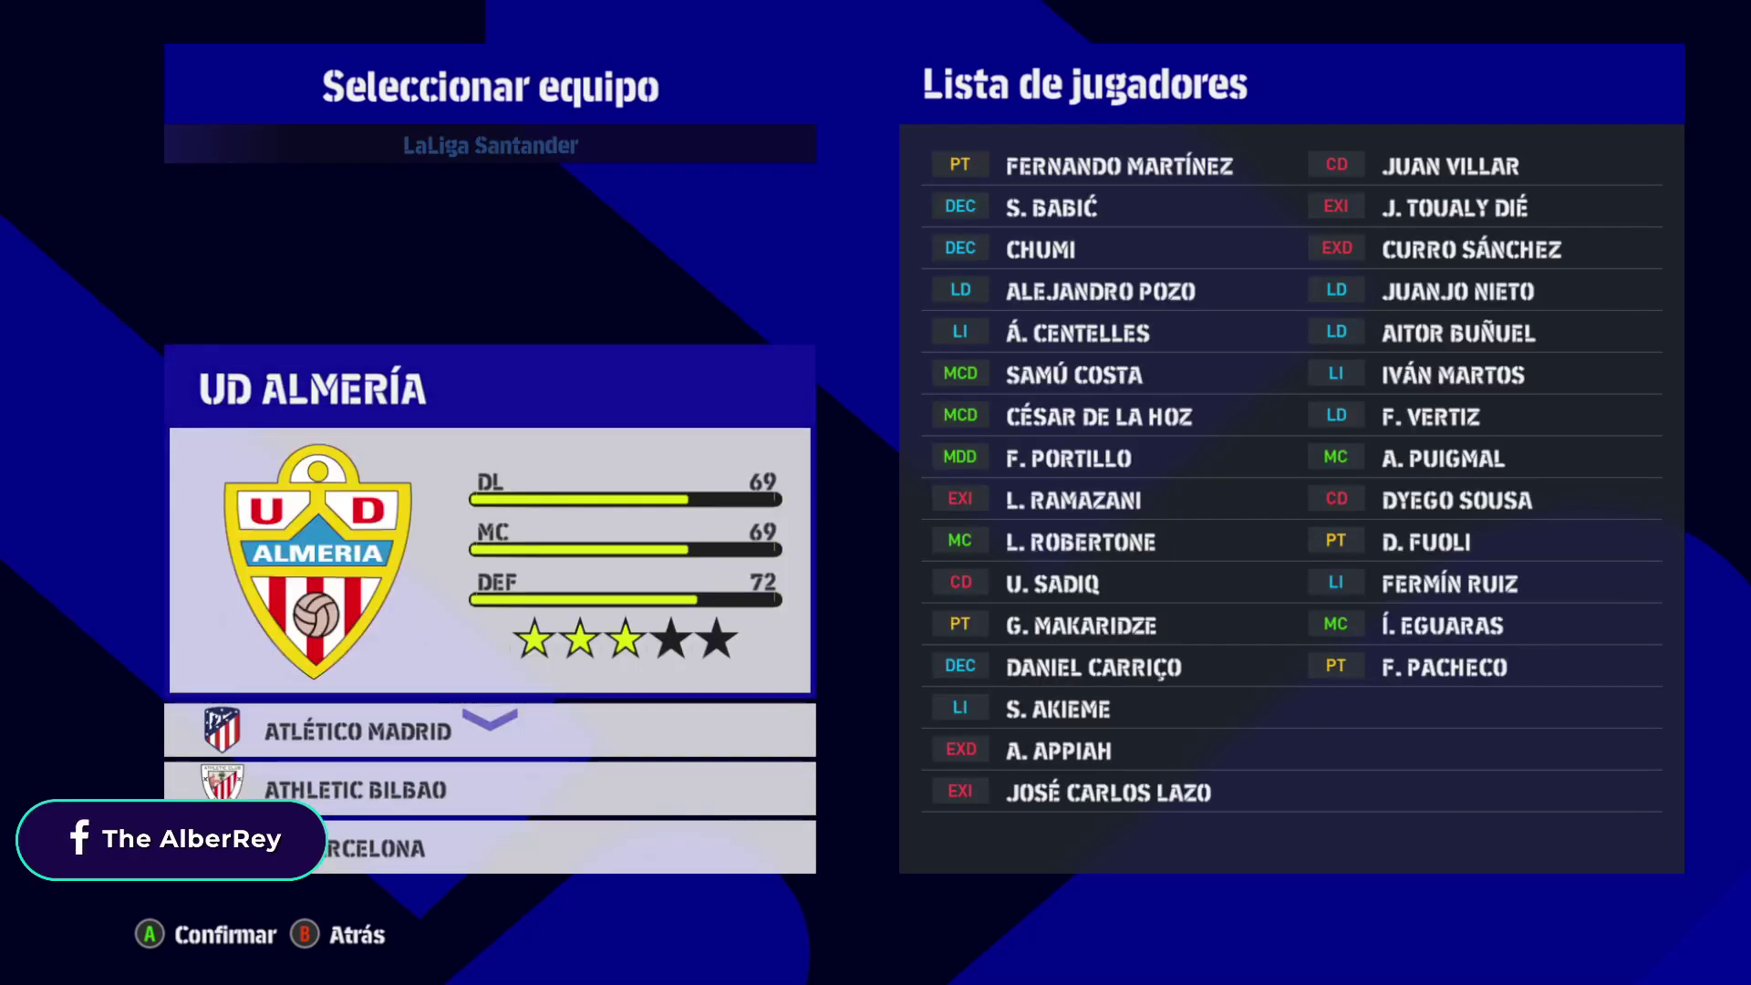
- Browse the LaLiga Santander teams down to Real Madrid CF to view its player list
key(Down)
key(Down)
key(Down)
key(Down)
key(Down)
key(Down)
key(Down)
key(Down)
key(Down)
key(Down)
key(Down)
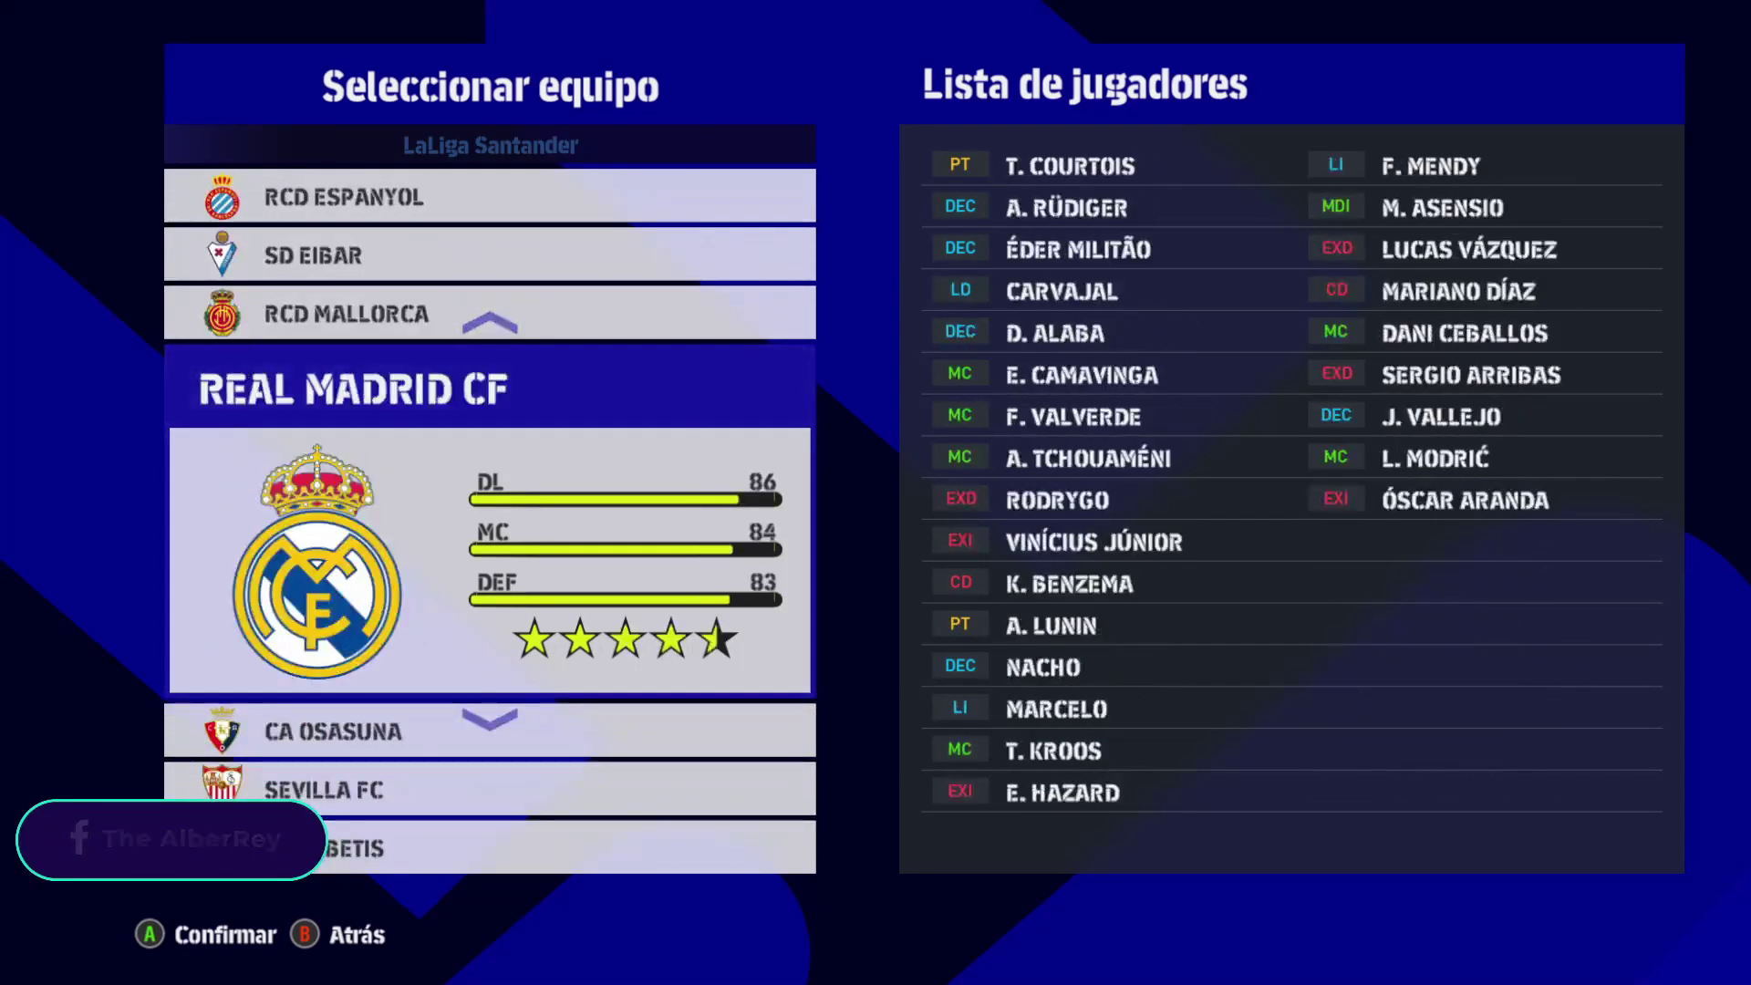
- Return to the start of the LaLiga Santander team list and leave the team selection
key(Up)
key(Up)
key(Up)
key(Up)
key(Up)
key(Up)
key(Up)
key(Up)
key(Up)
key(Up)
key(Up)
key(Escape)
key(Escape)
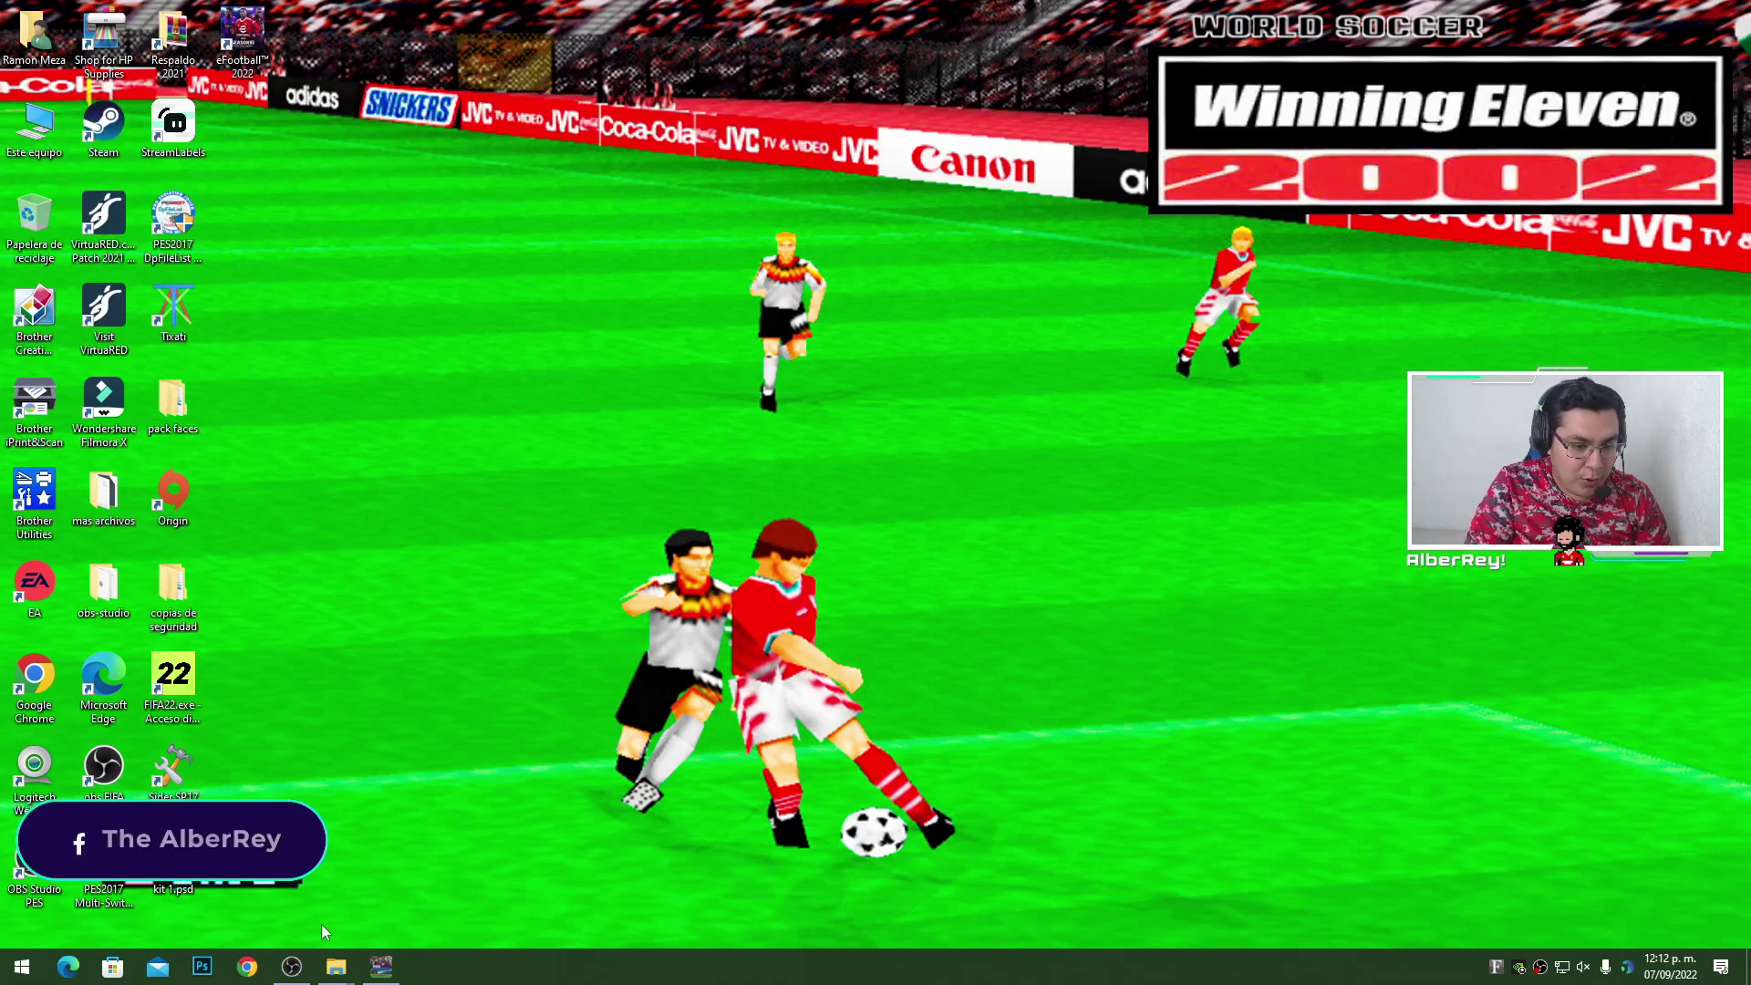
- Switch to the caras smoke patch folder in File Explorer and check the Downloads folder before returning to it
mouse_move(336, 965)
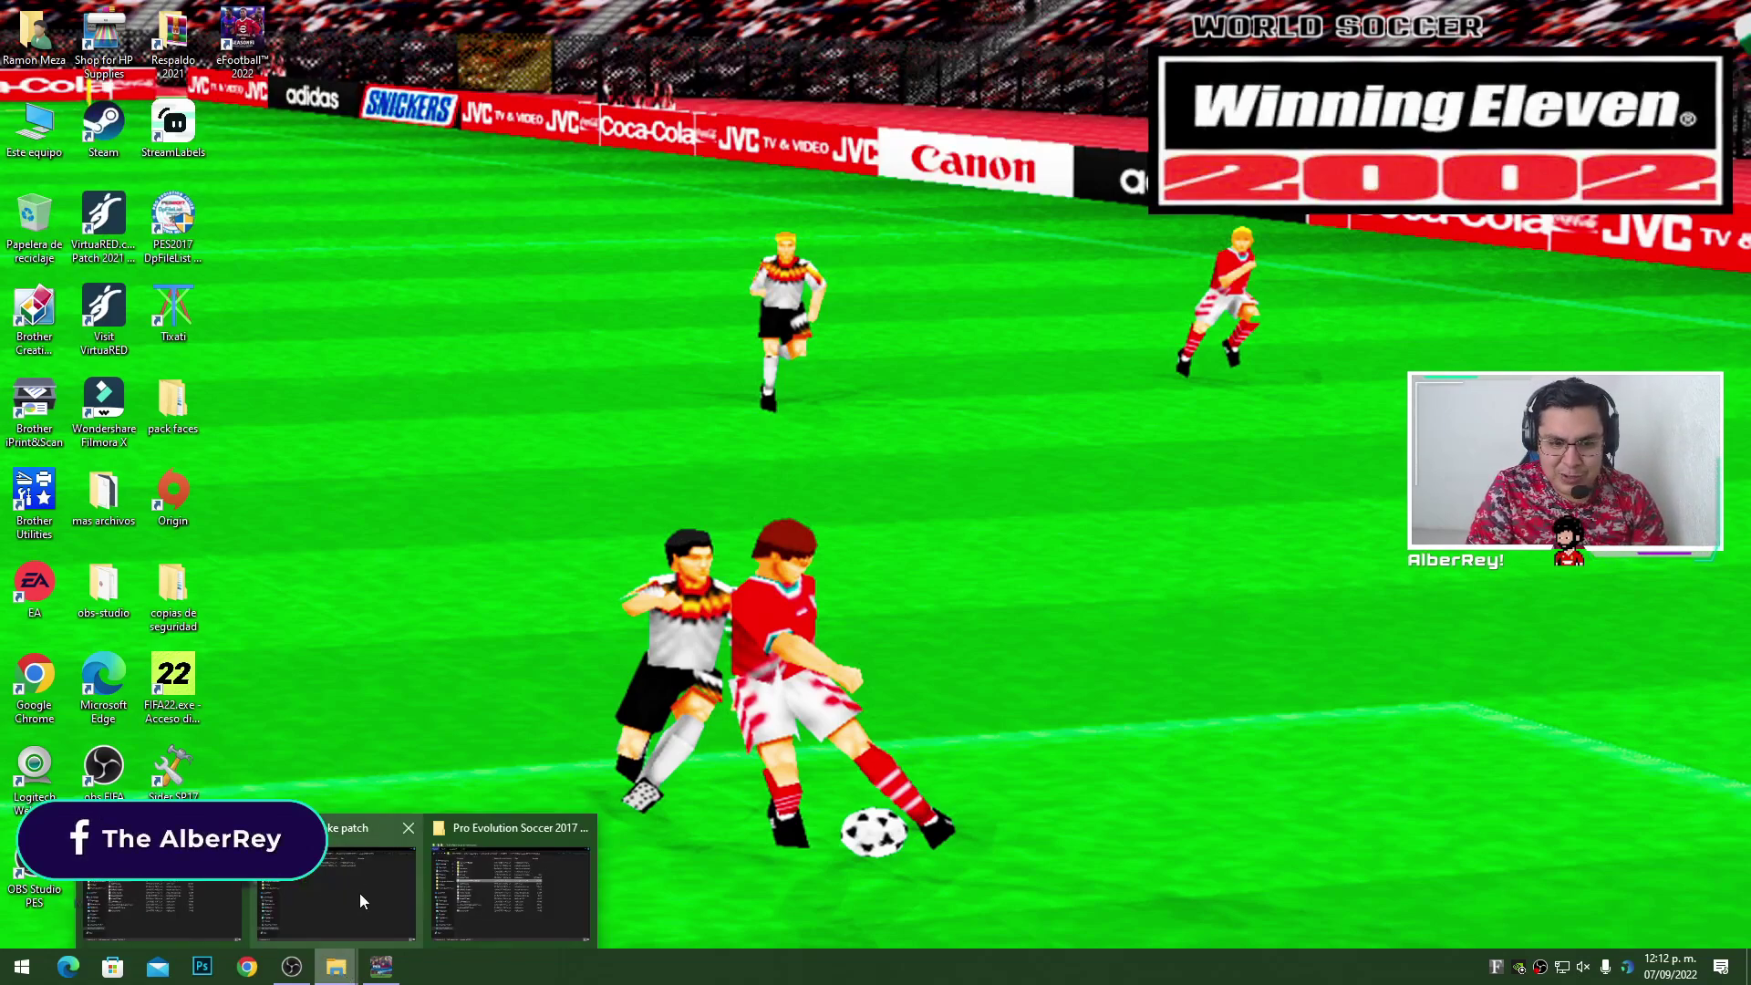
click(360, 894)
drag(942, 134, 771, 122)
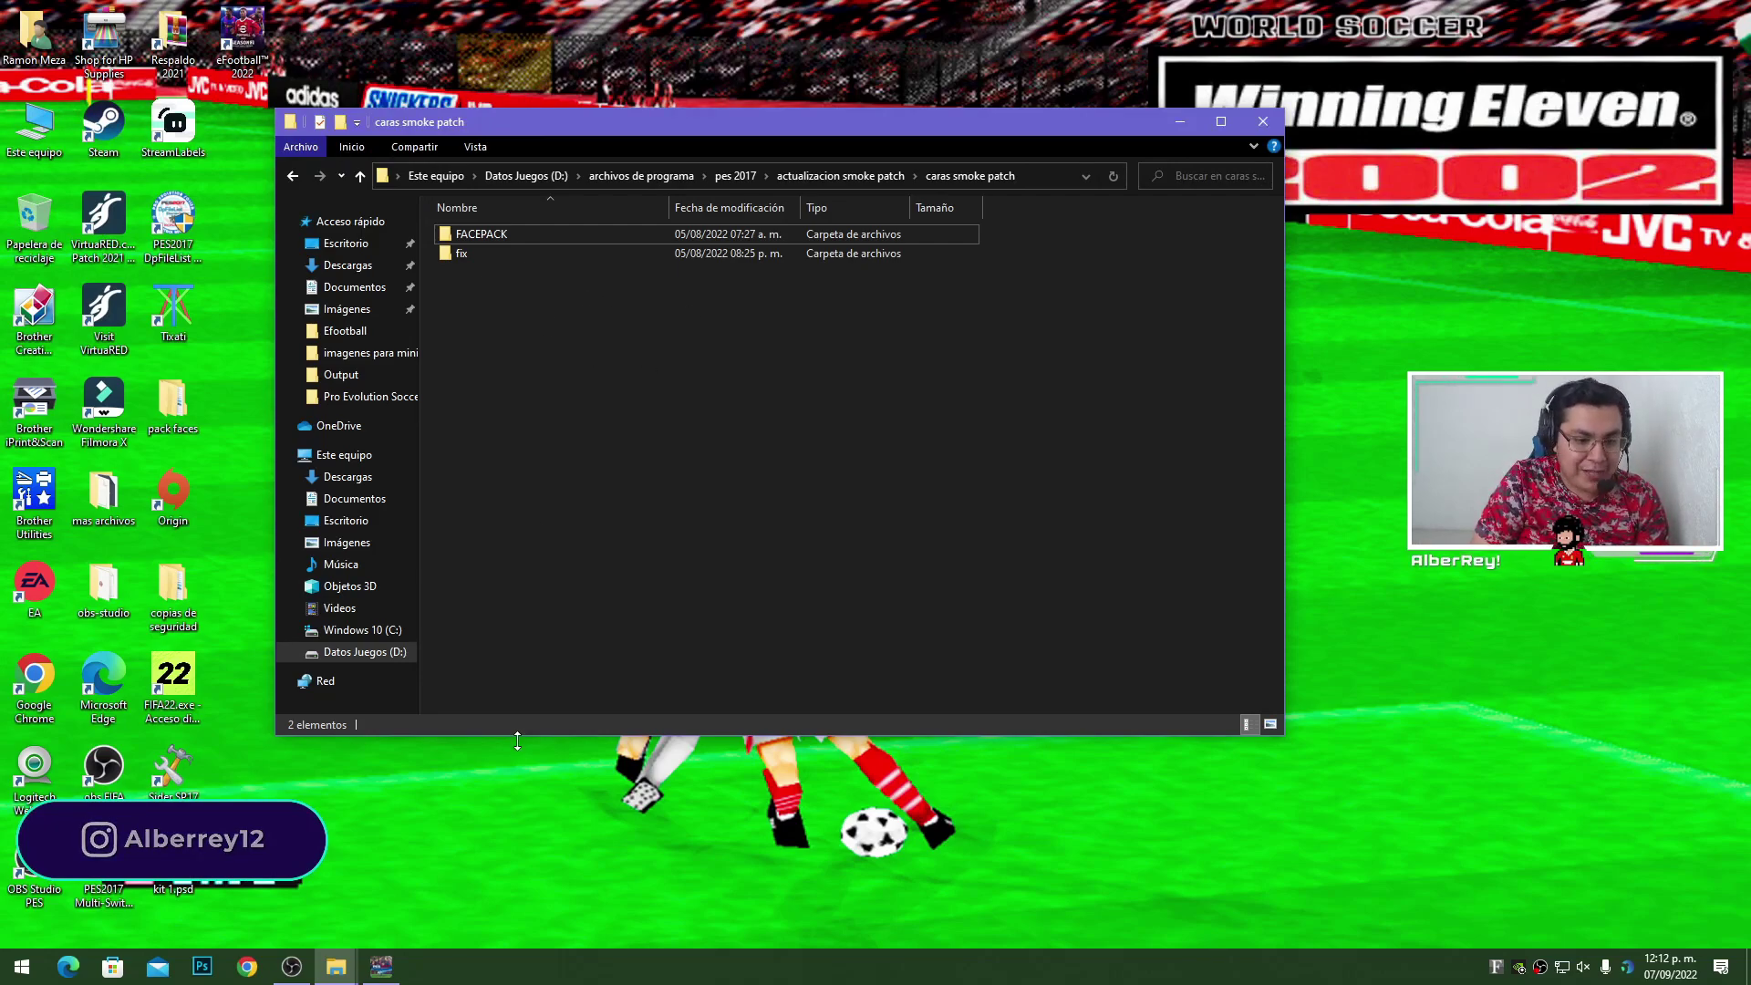
click(518, 237)
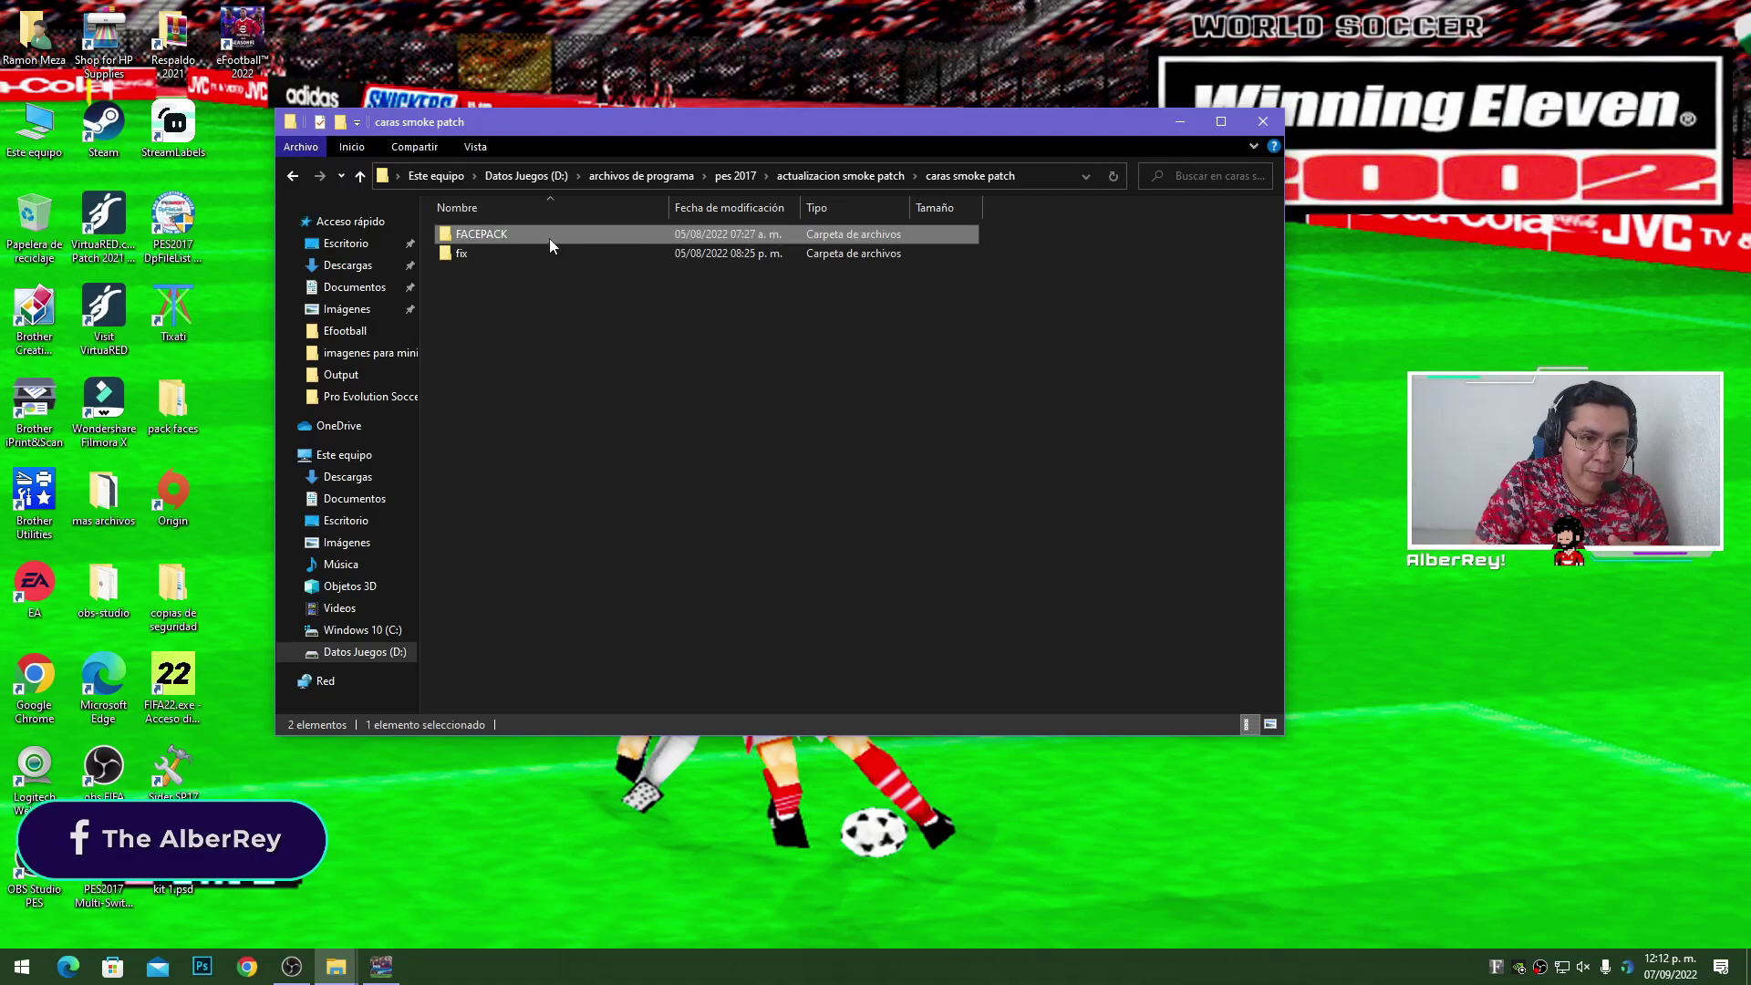
click(518, 353)
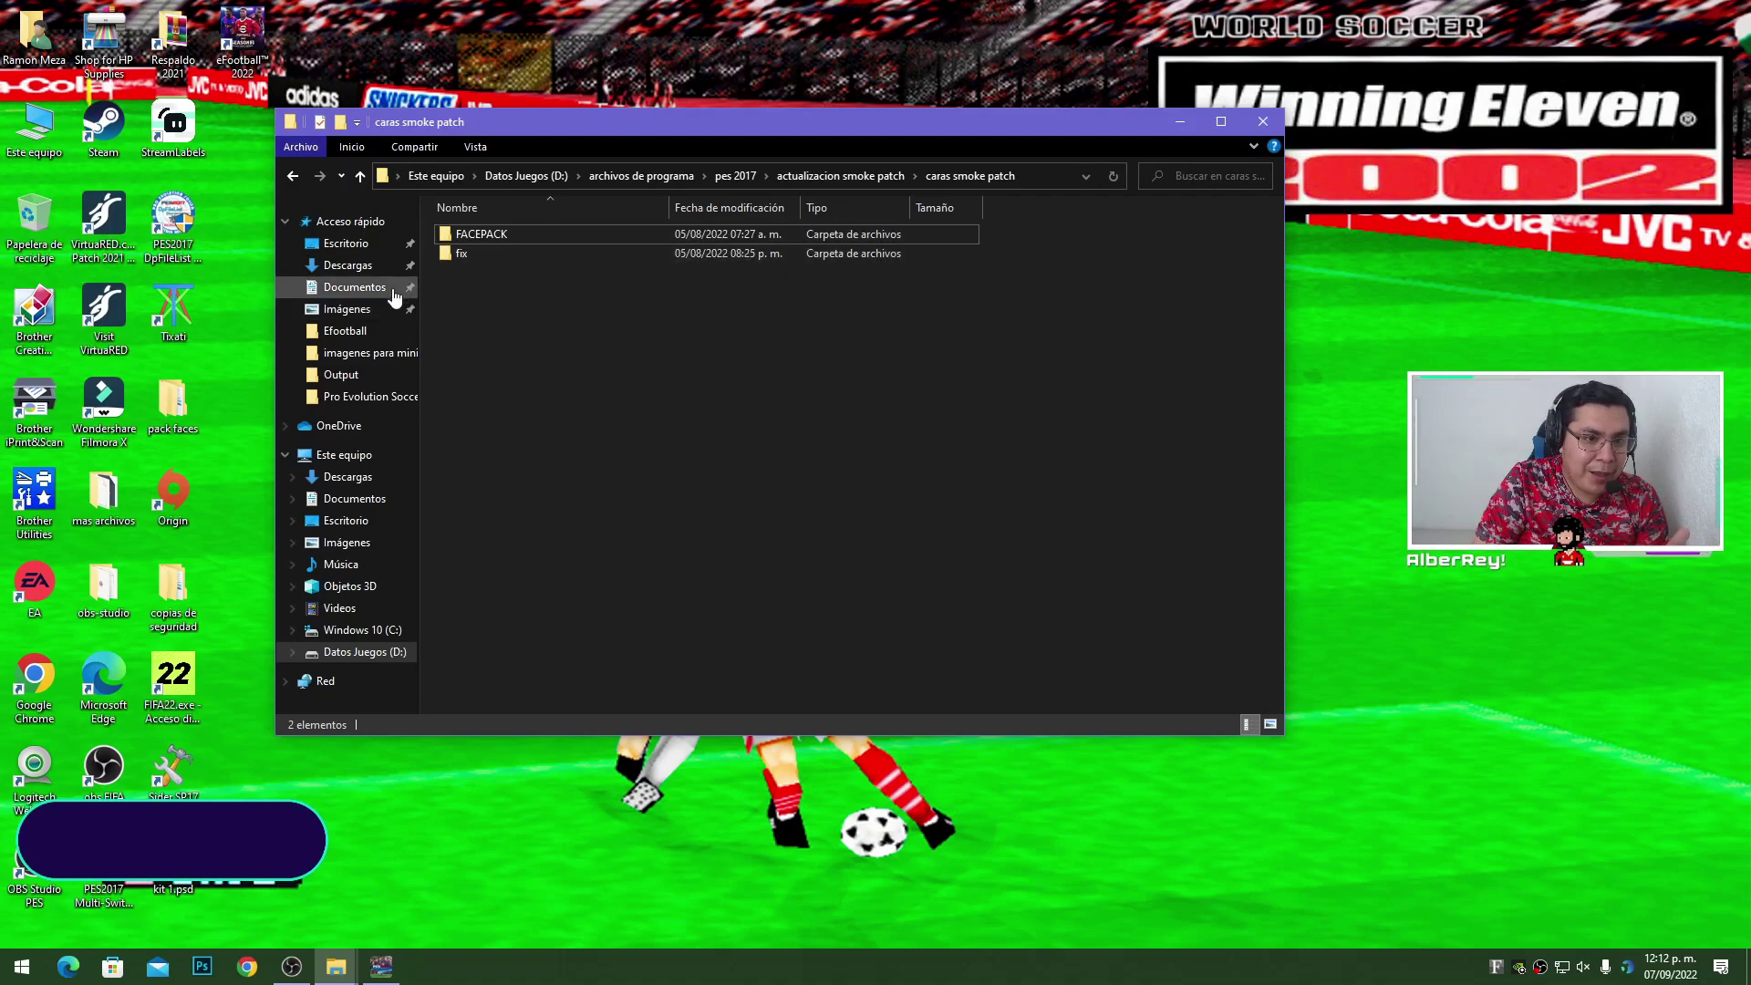
click(347, 265)
key(alt+Left)
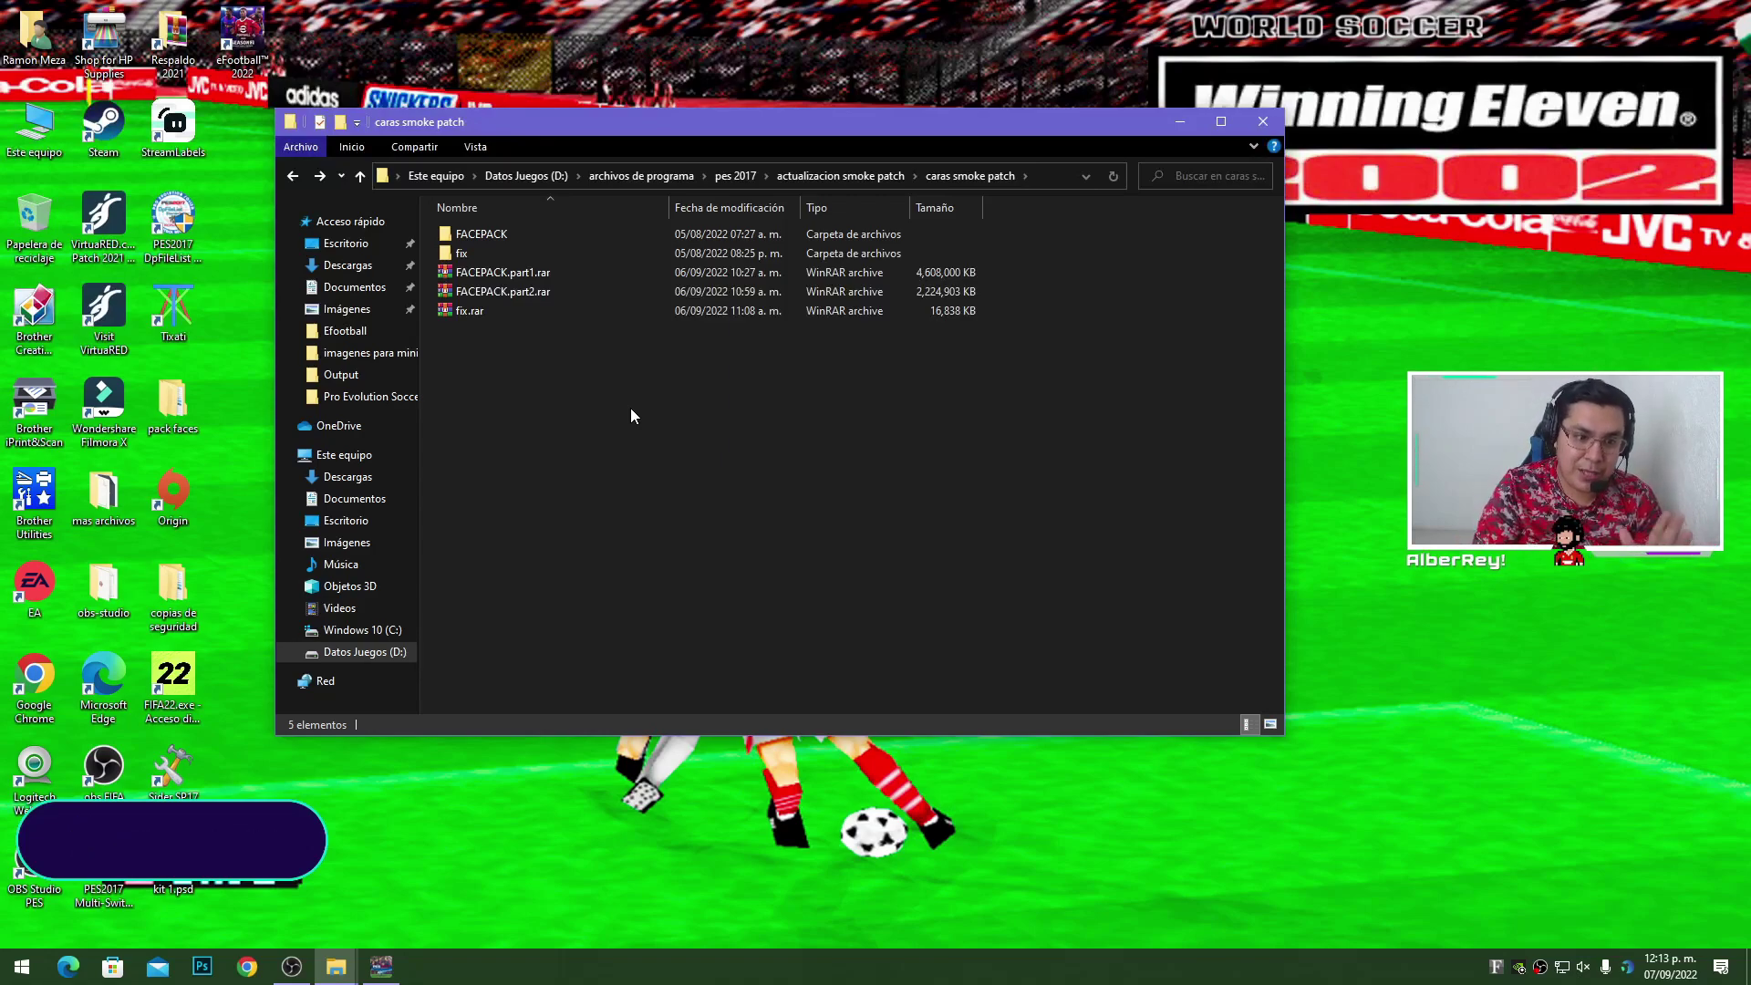
- Show the extraction options for FACEPACK.part1.rar and fix.rar in the caras smoke patch folder
click(566, 305)
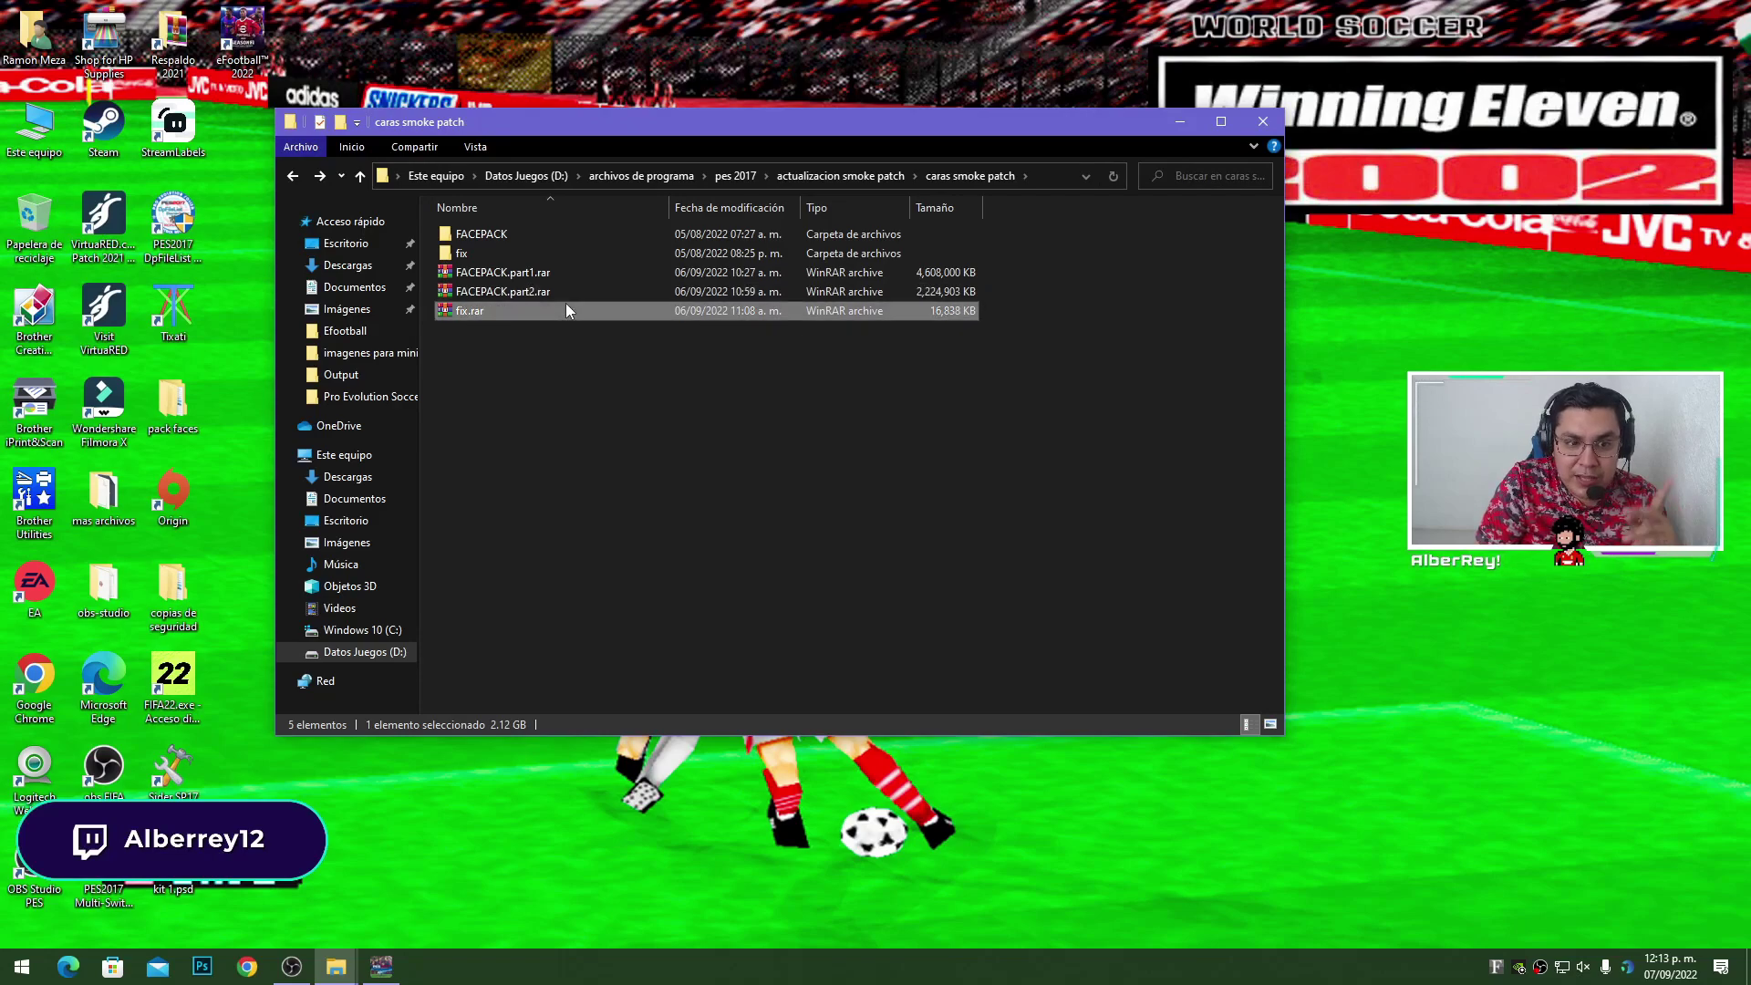
click(575, 275)
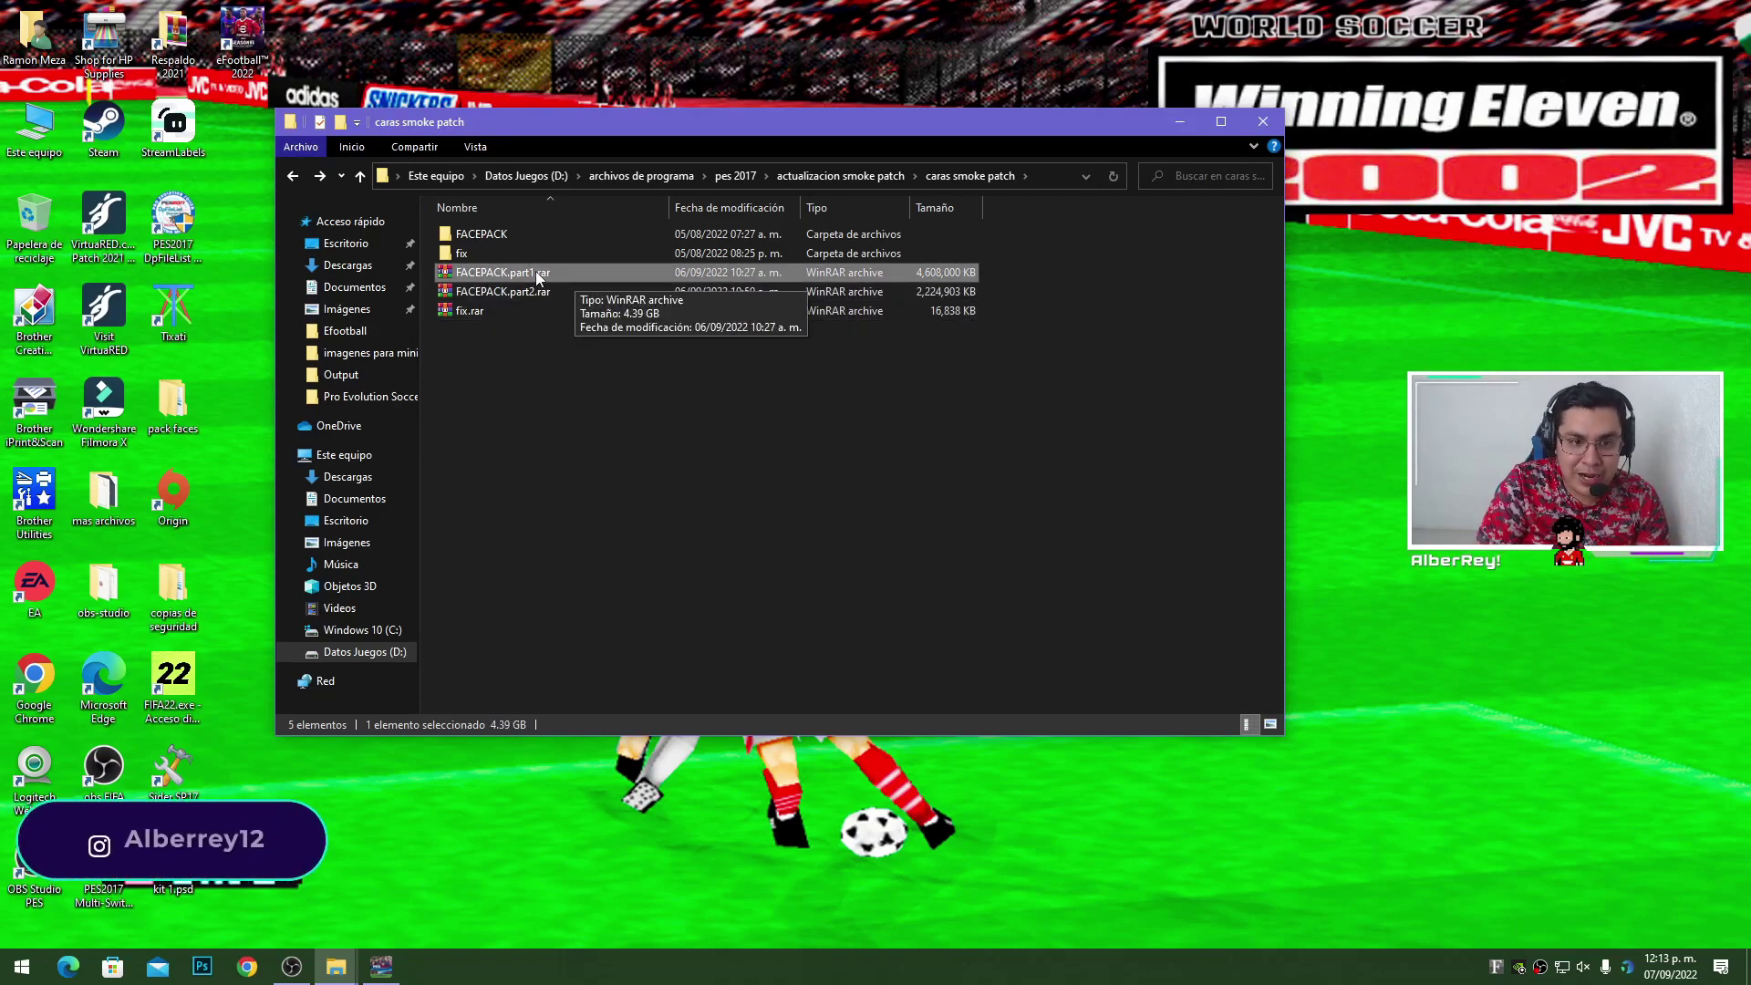
right_click(536, 276)
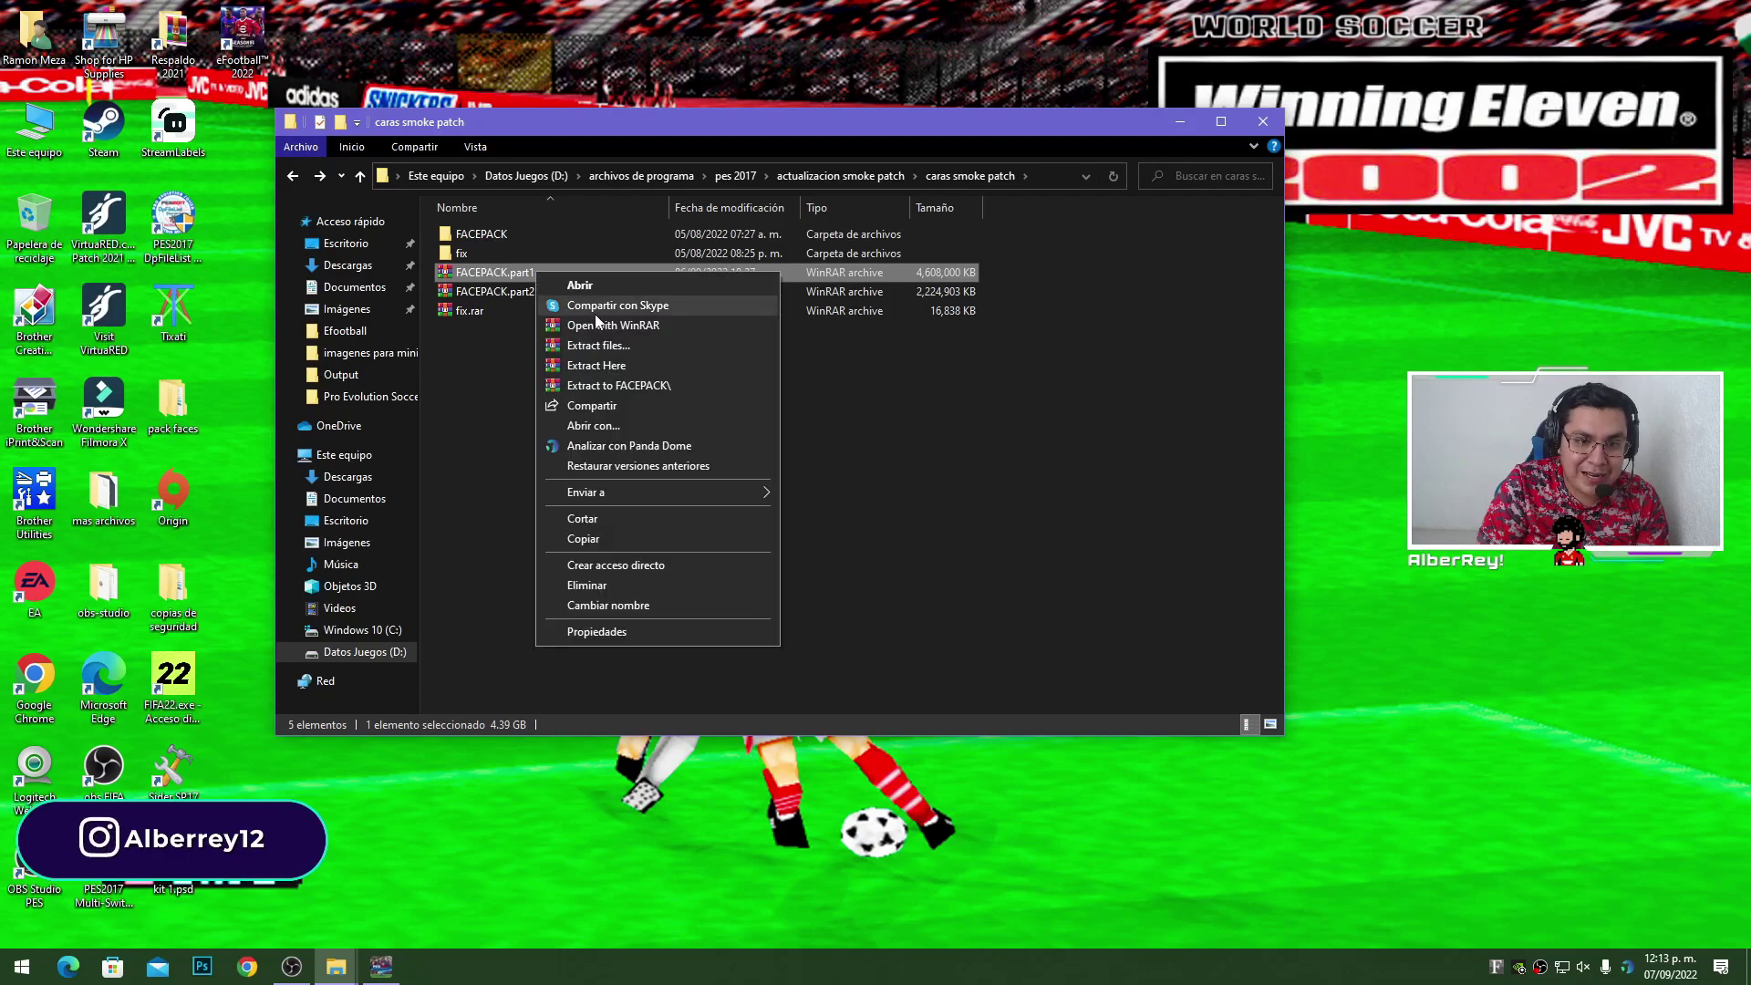
click(596, 366)
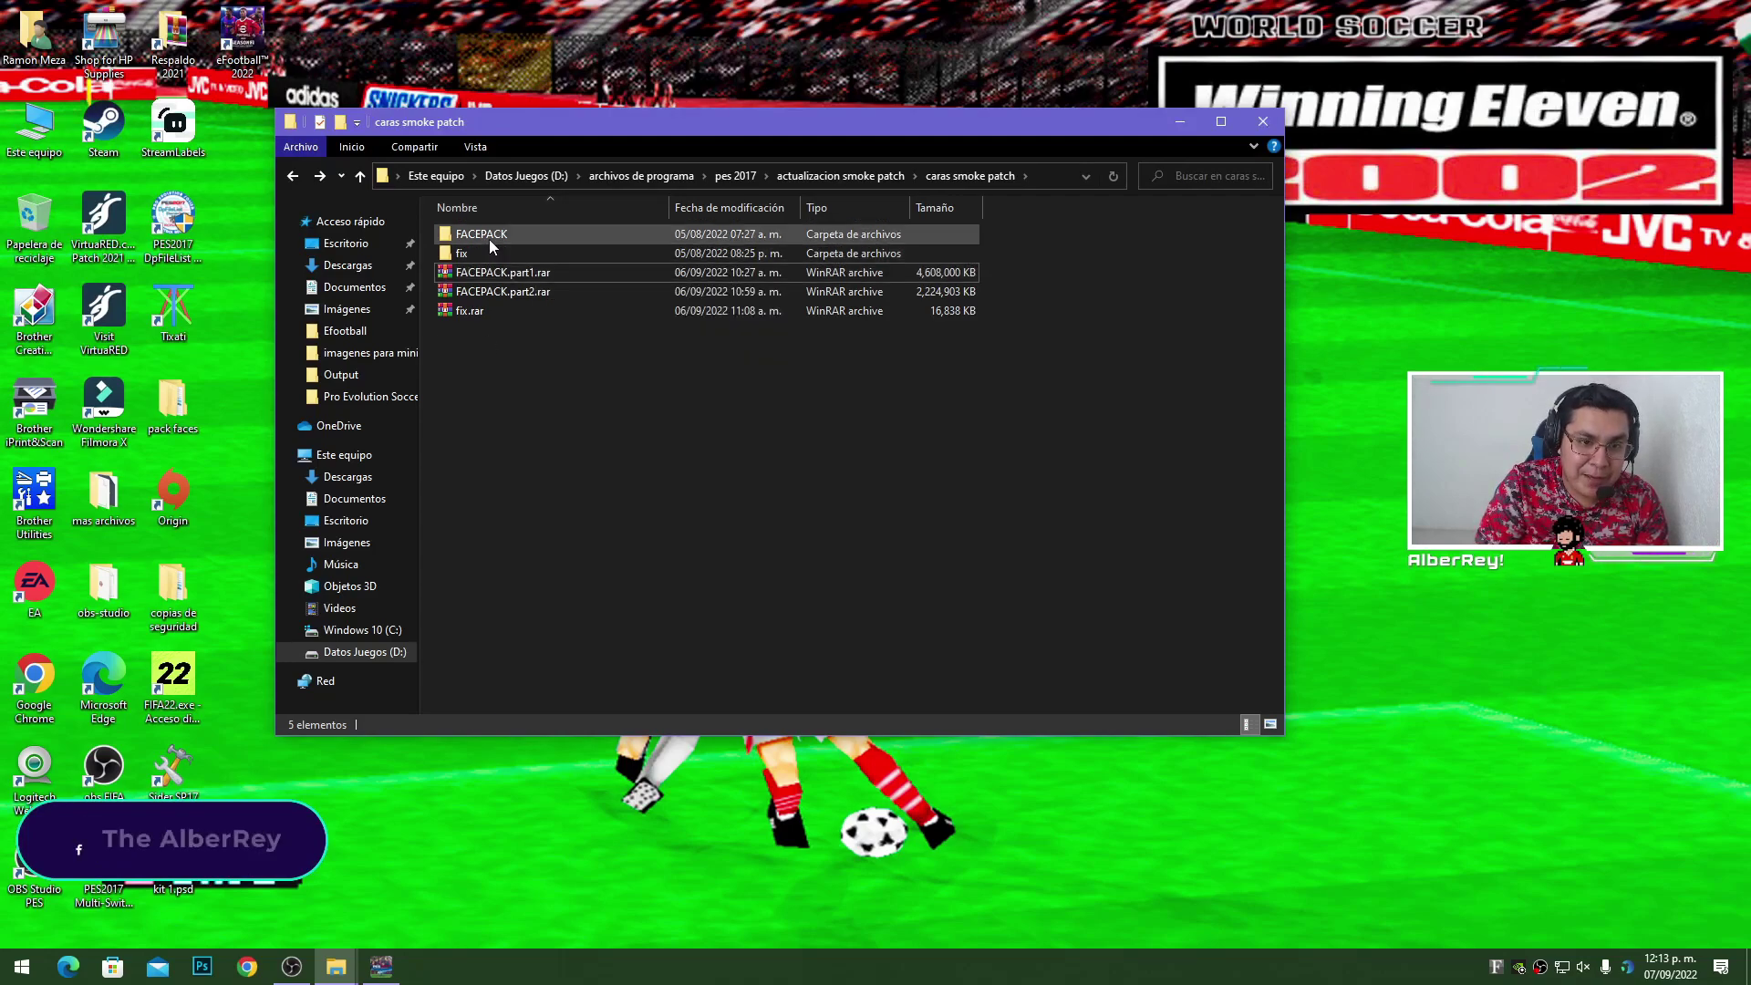
click(483, 311)
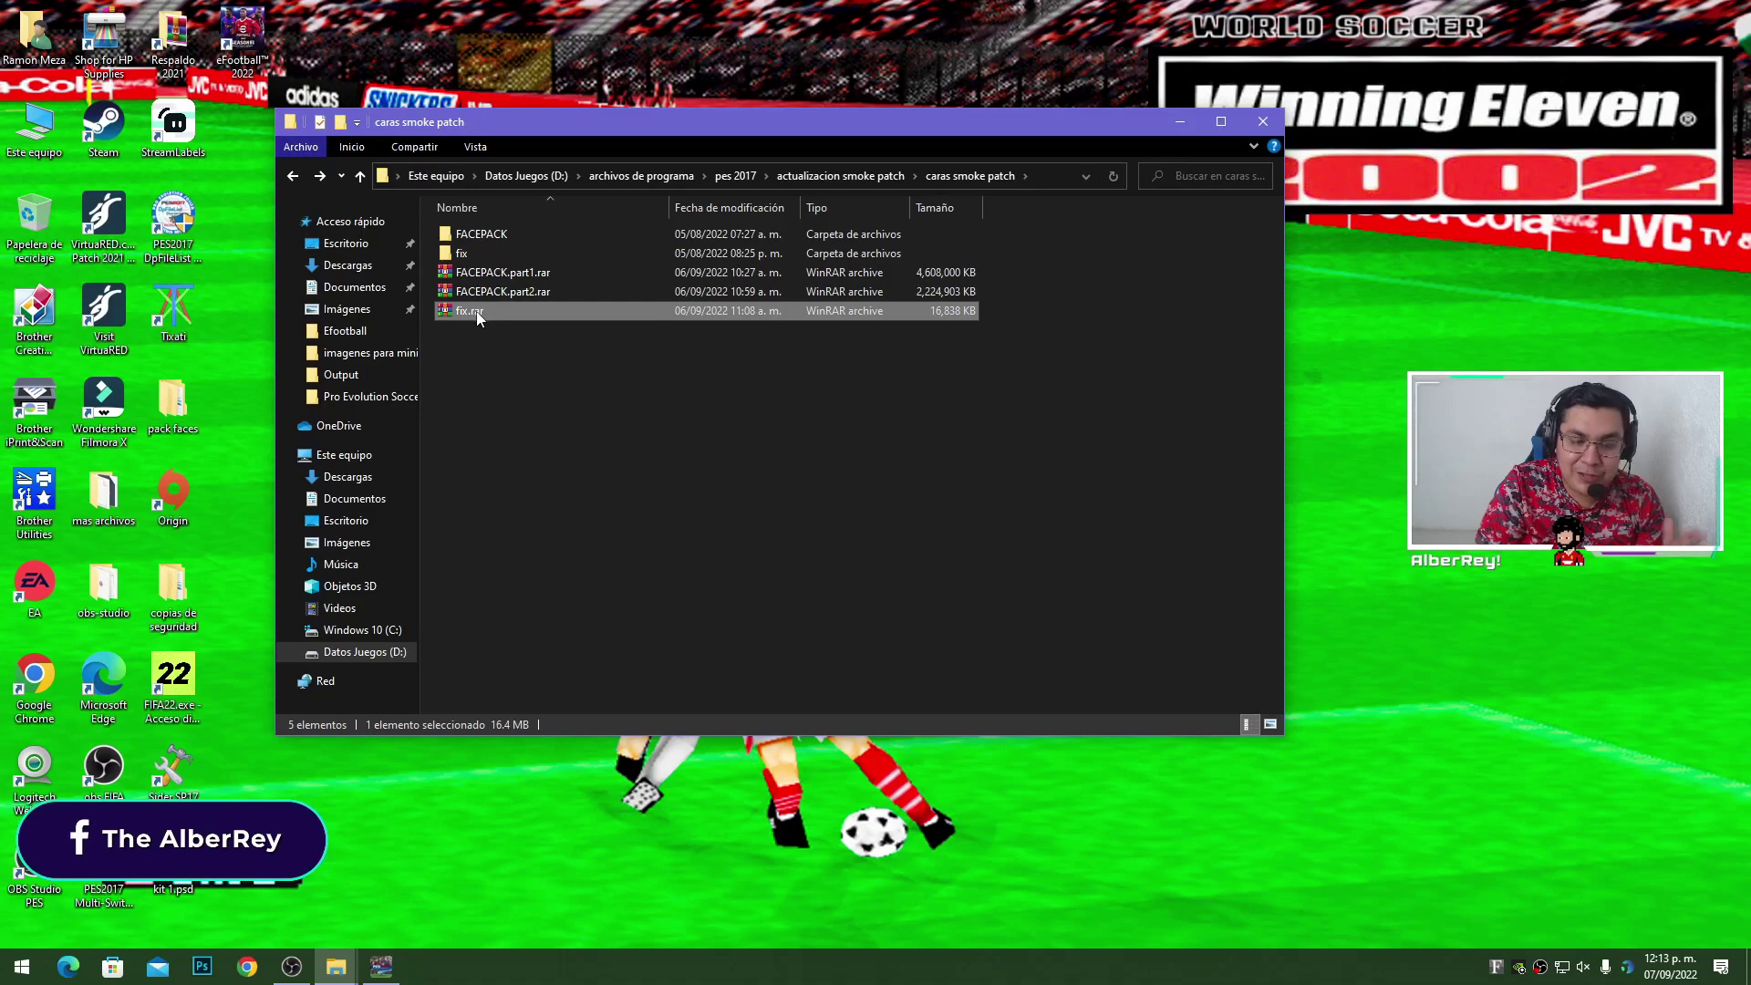
right_click(478, 312)
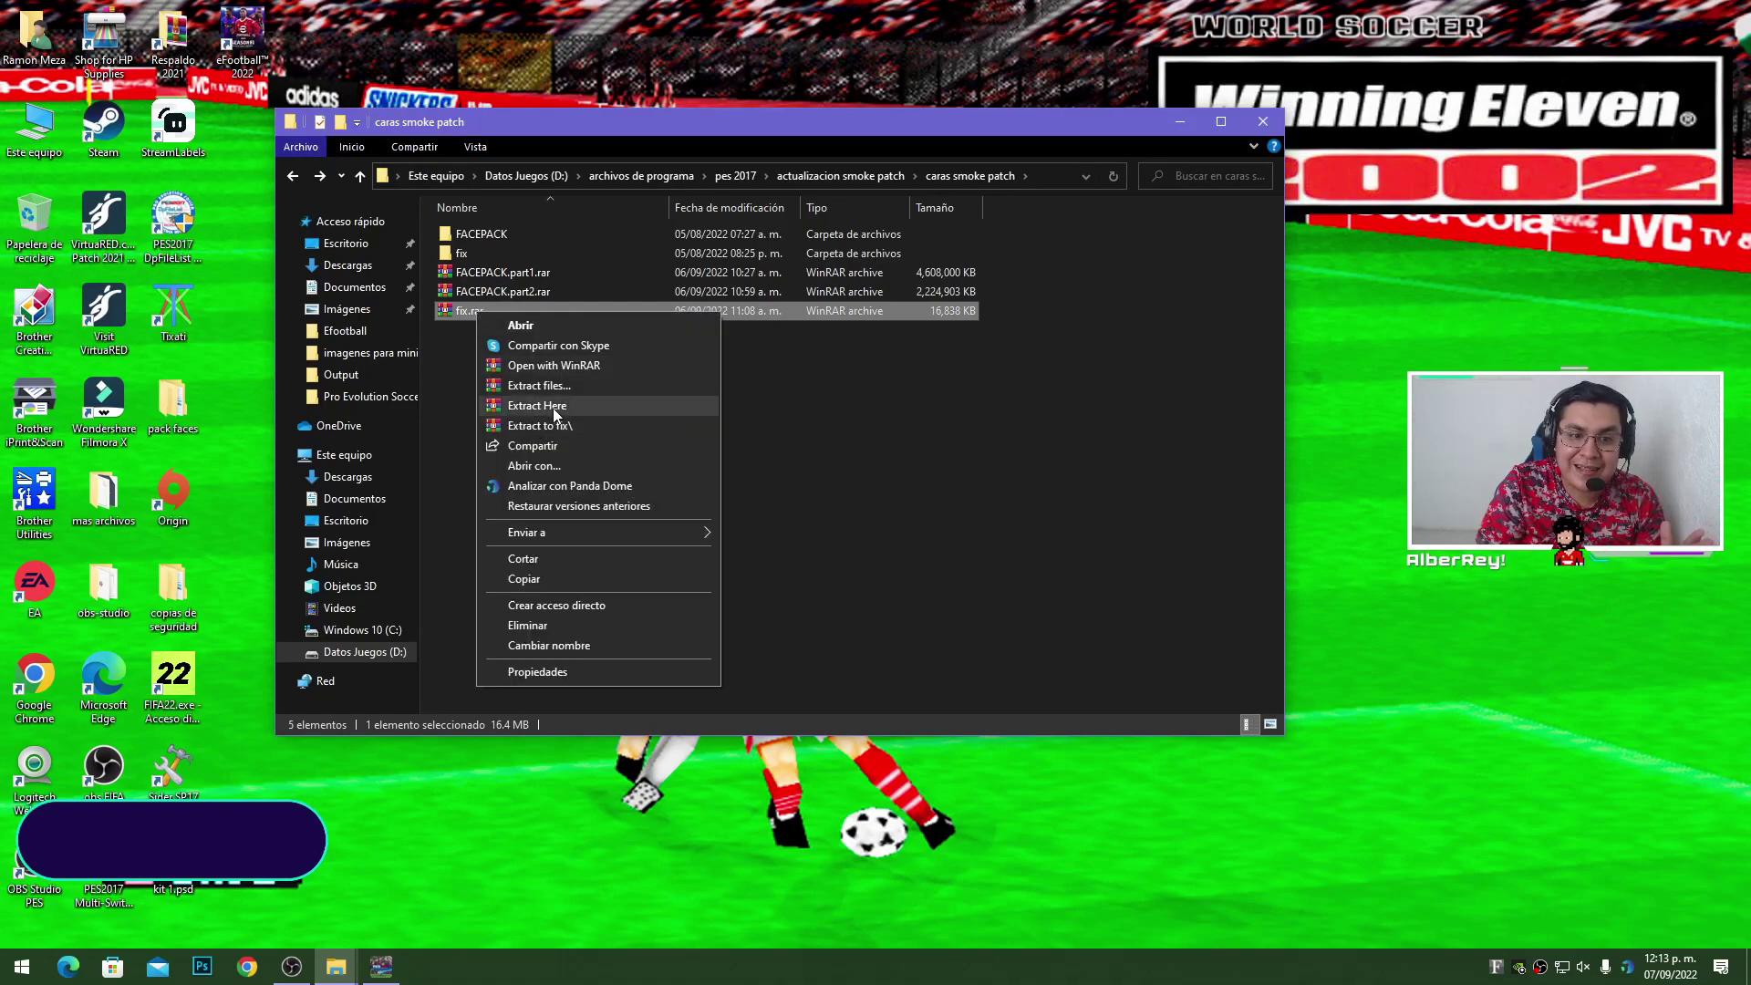
click(943, 430)
- Open the FACEPACK folder and show the file actions available for FACEPACK AIO GZ.cpk
click(473, 254)
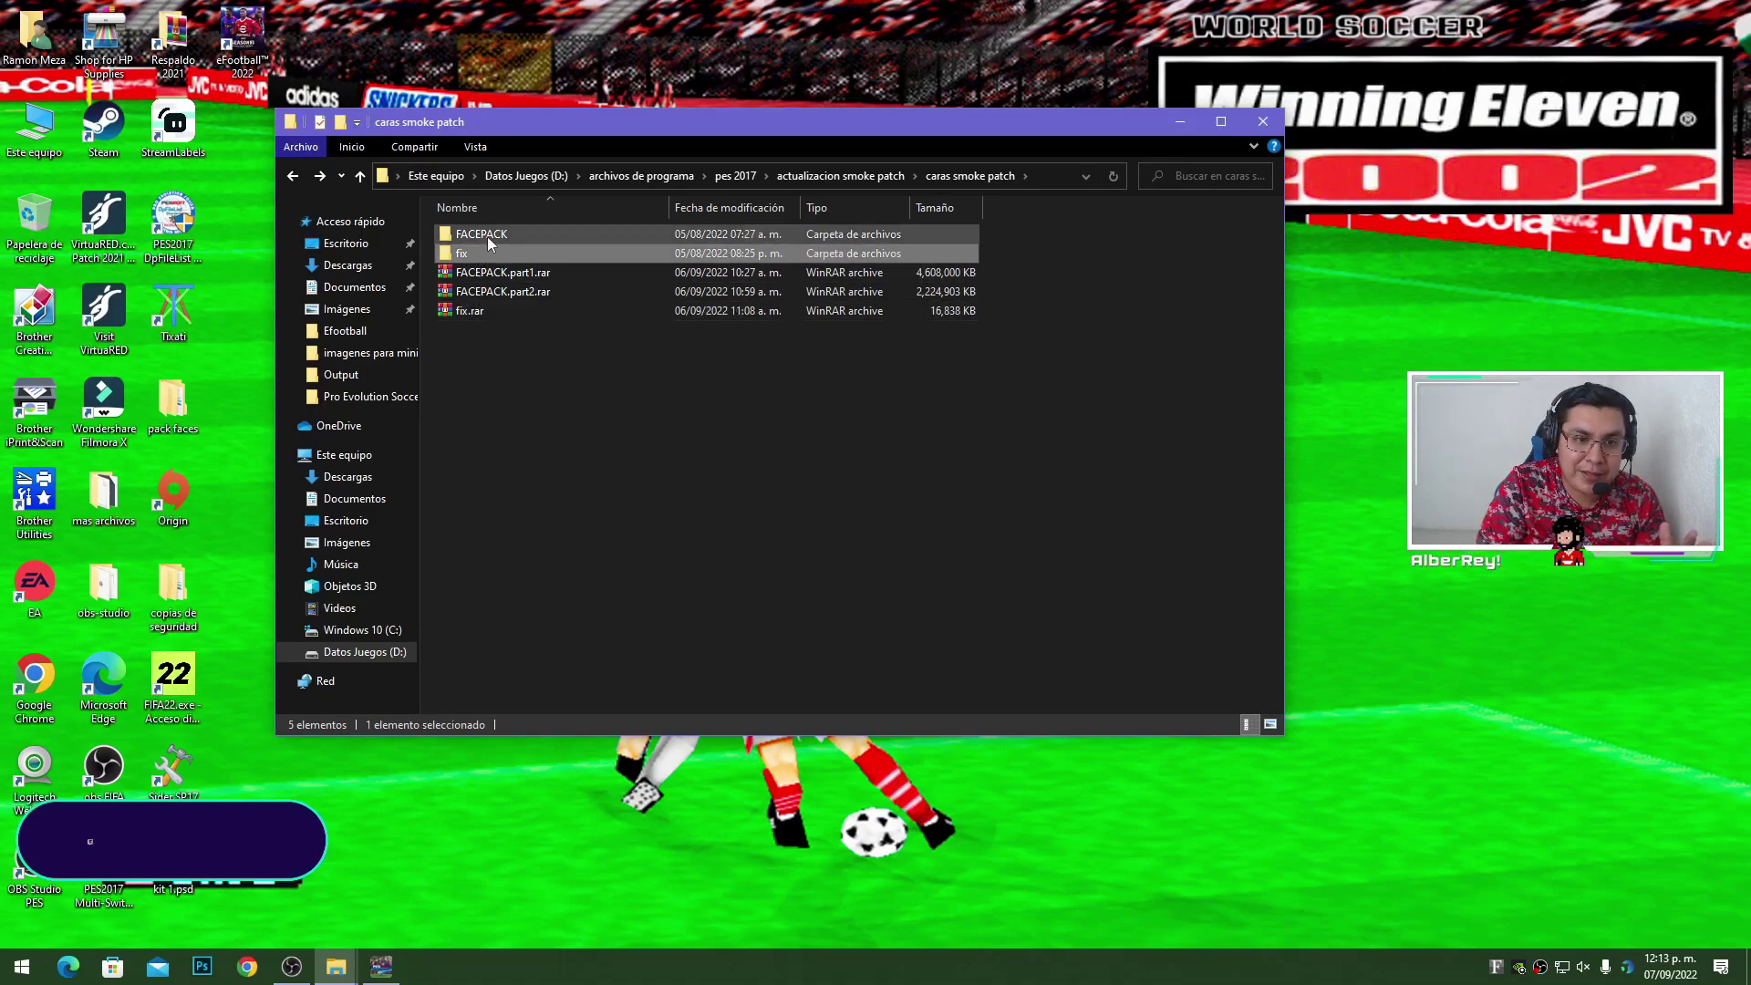
click(502, 233)
double_click(533, 233)
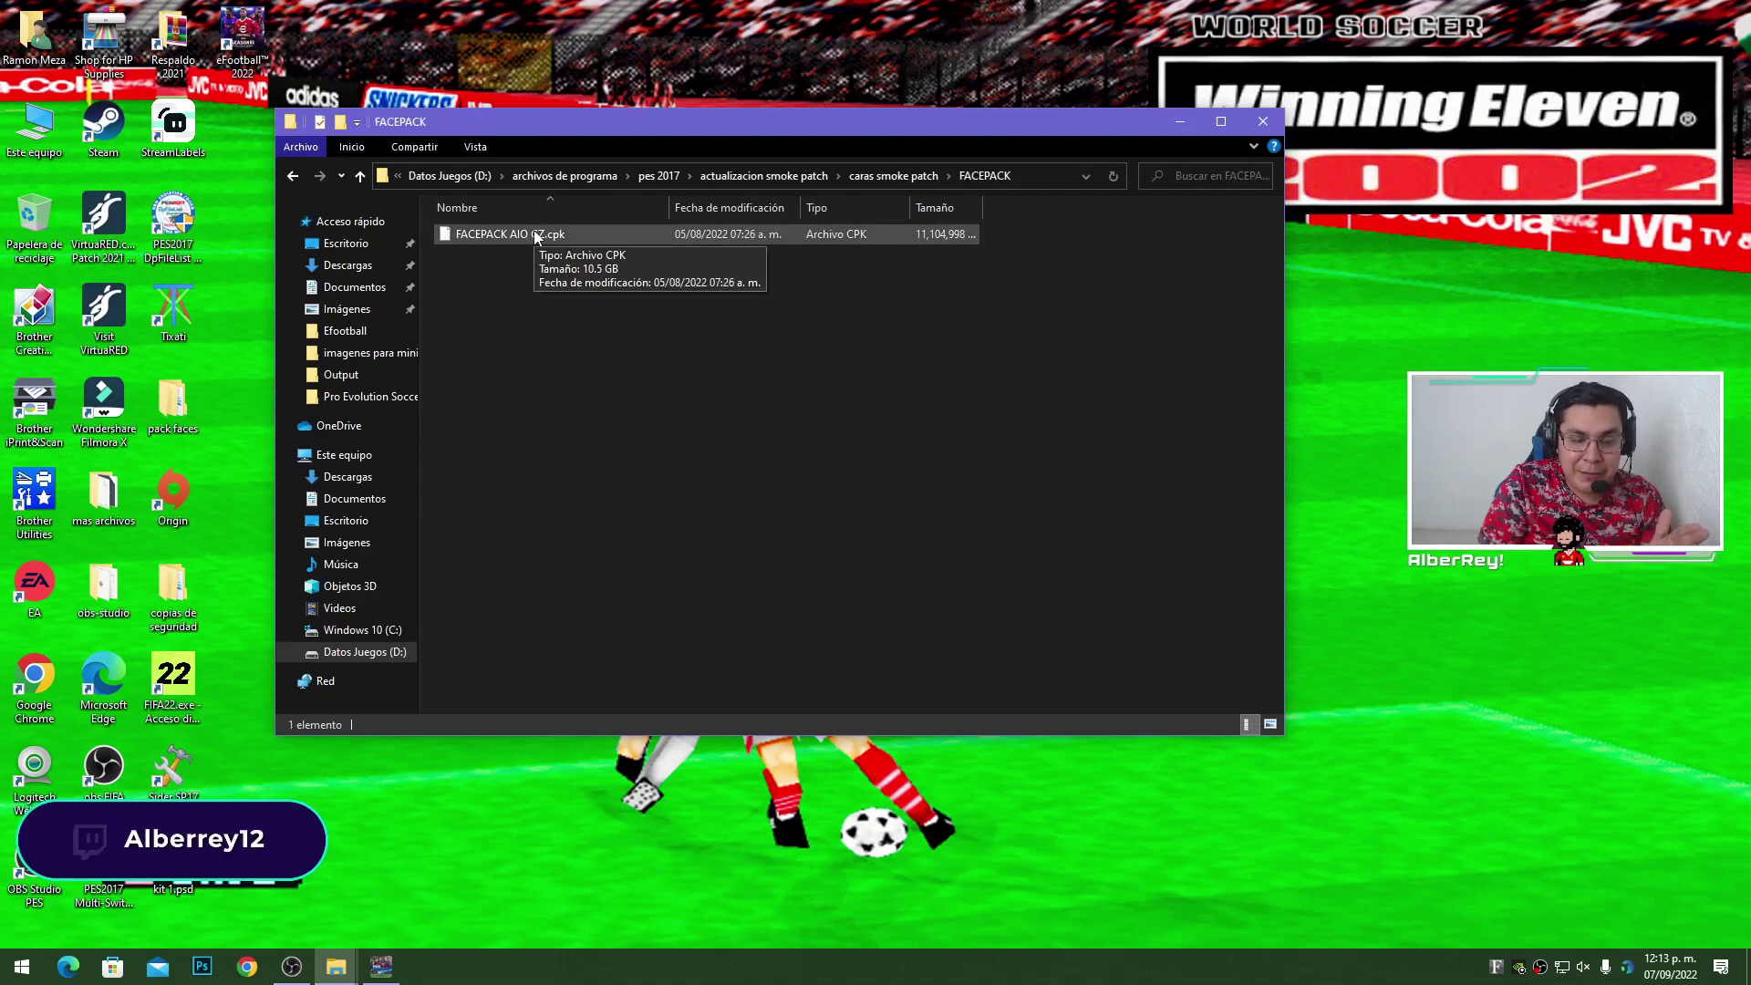
right_click(533, 232)
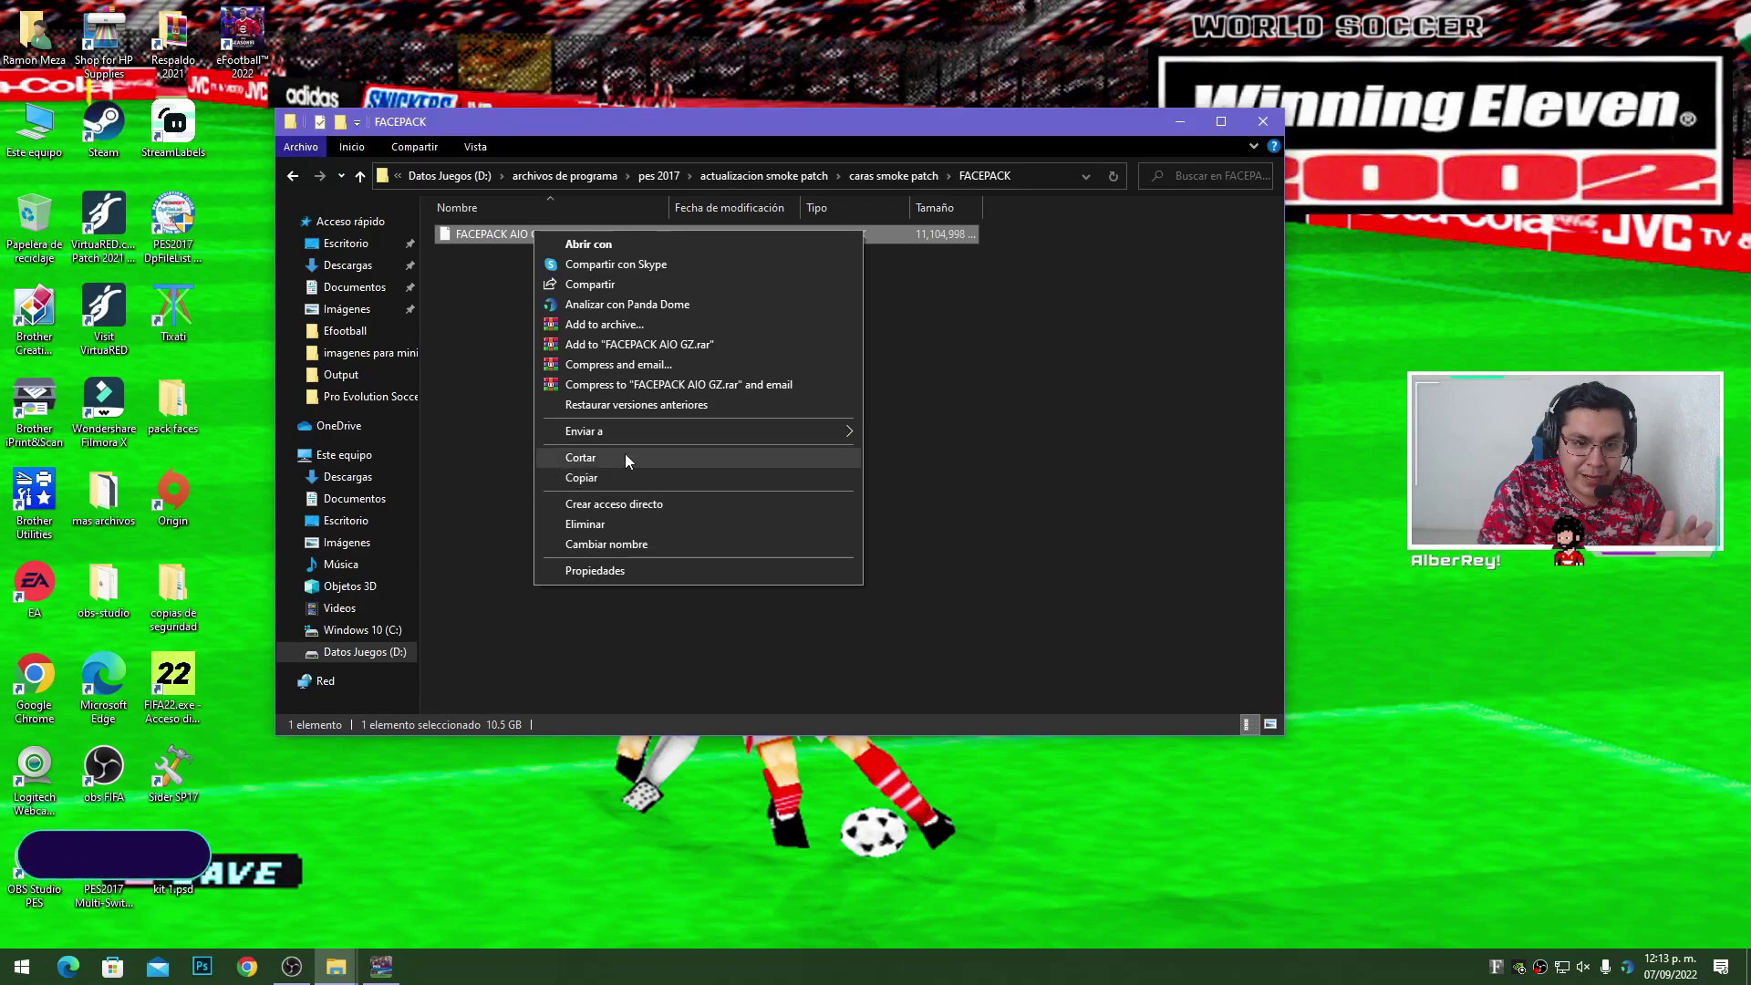
click(488, 481)
- Open the download folder inside the Pro Evolution Soccer 2017 smoke patch game folder
mouse_move(336, 965)
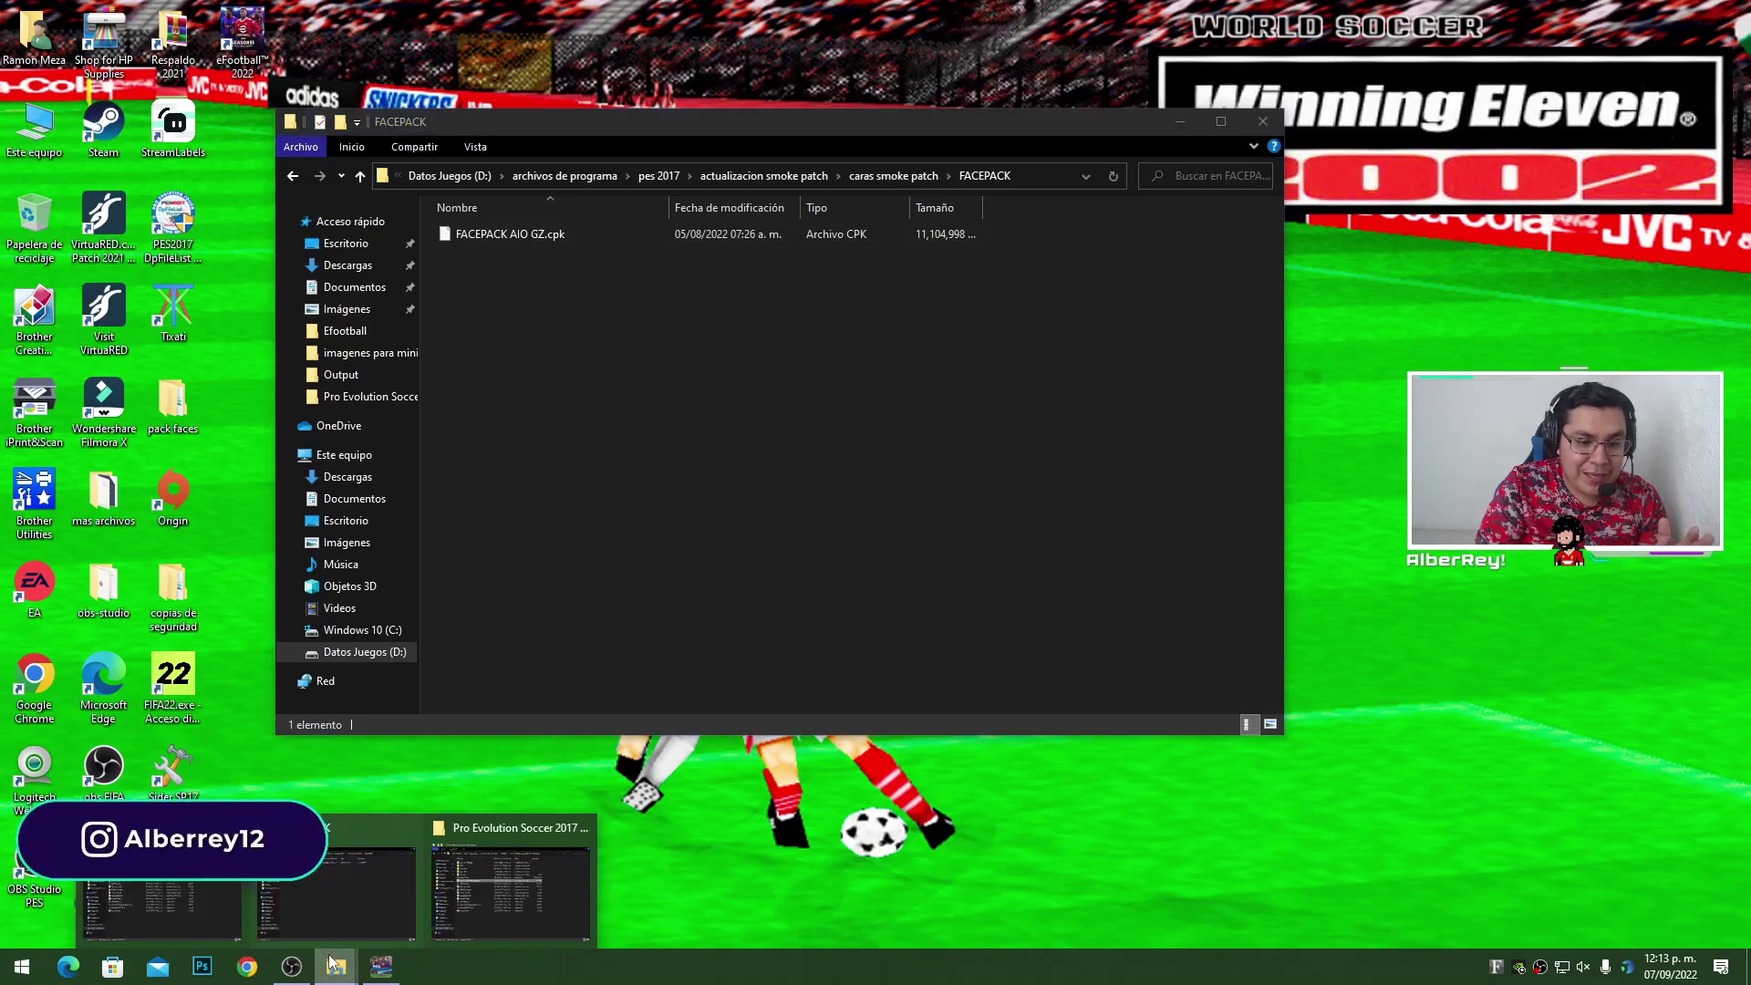
click(535, 880)
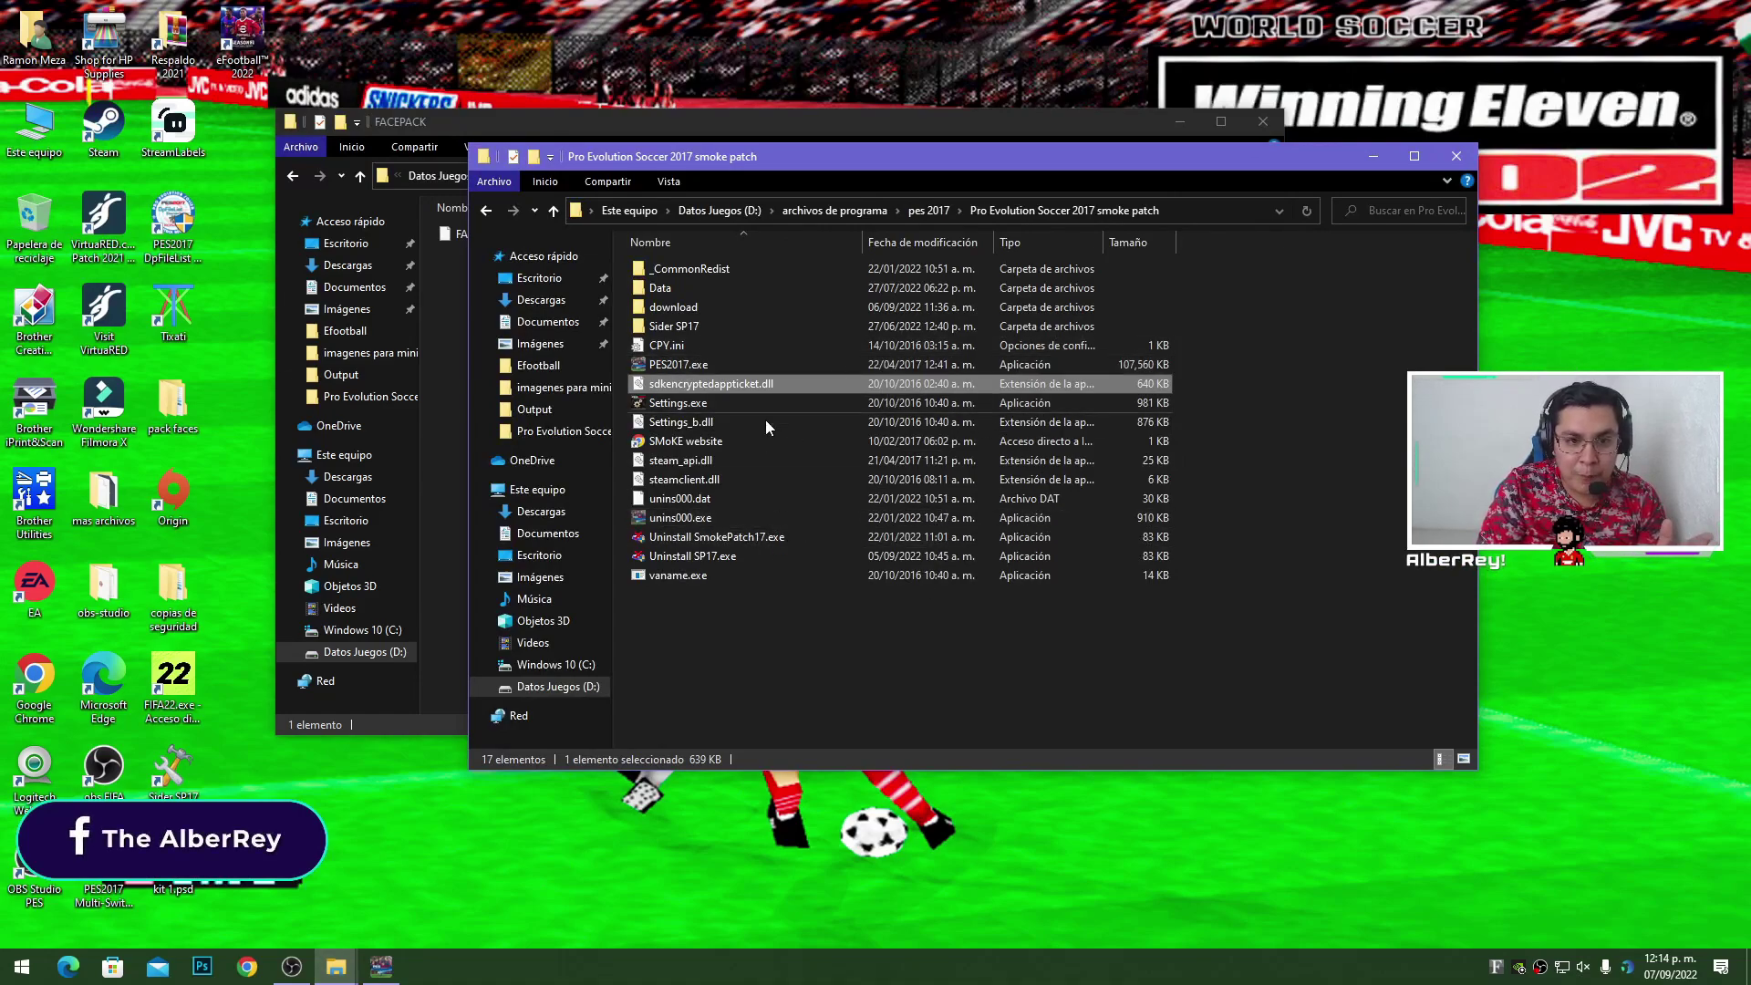
double_click(712, 309)
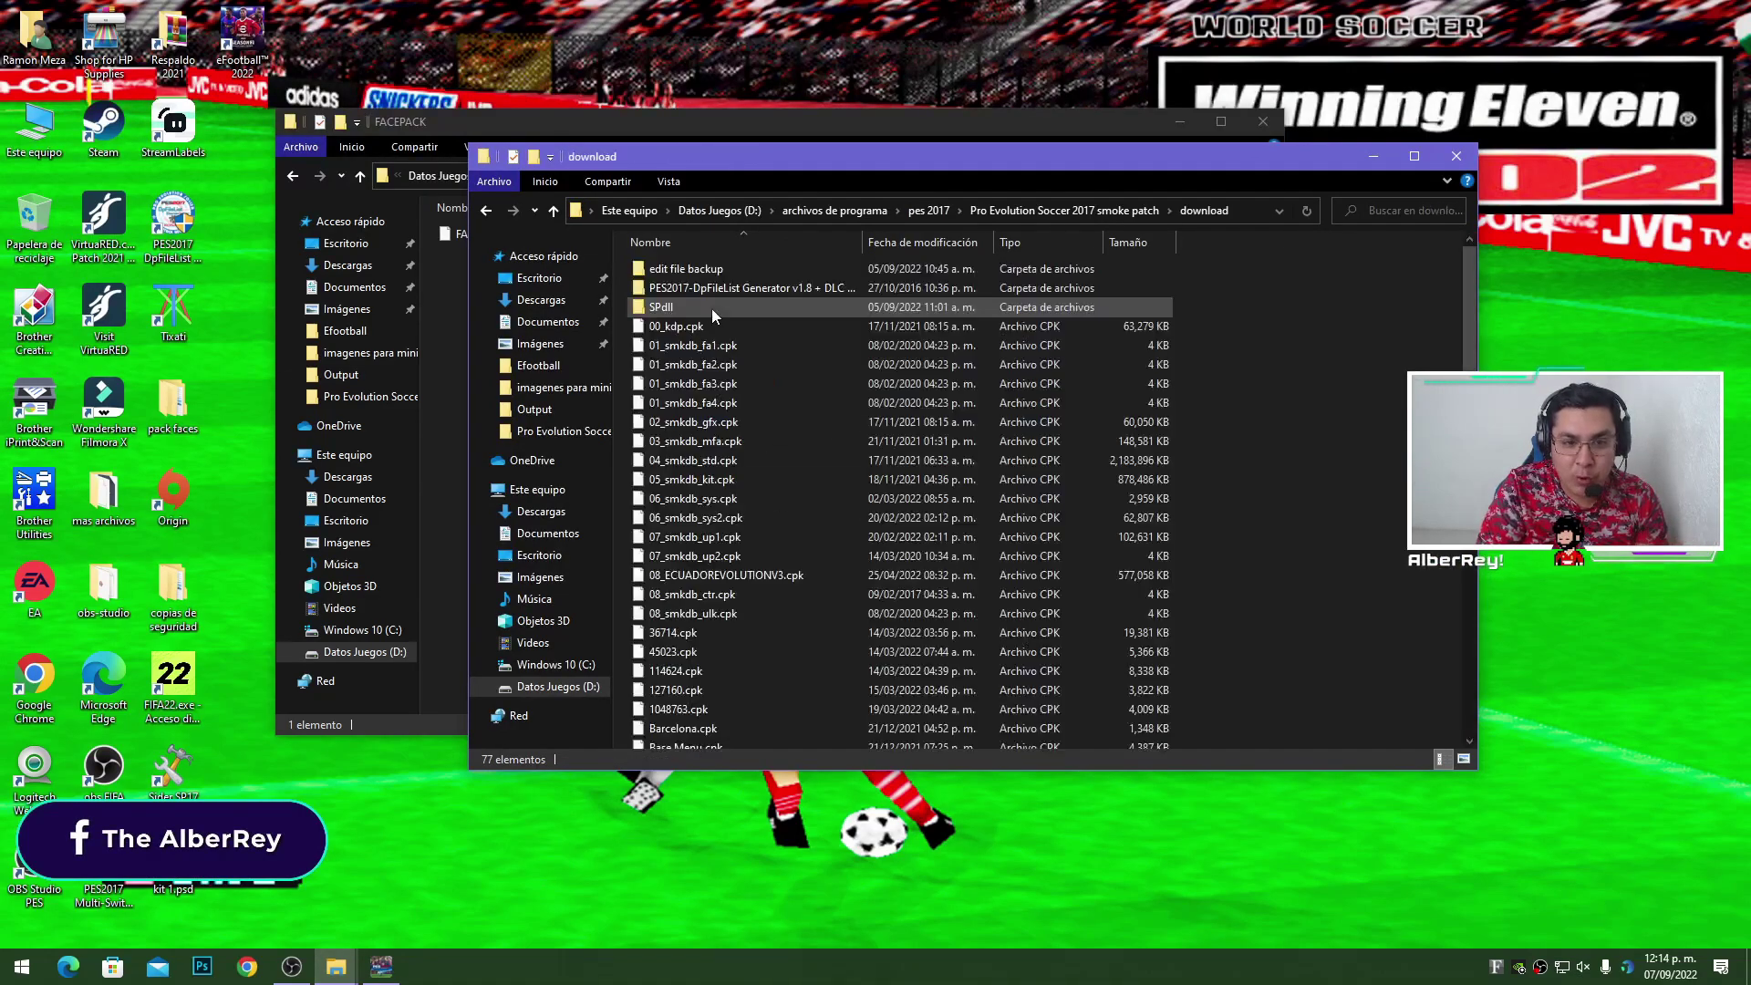
right_click(1284, 573)
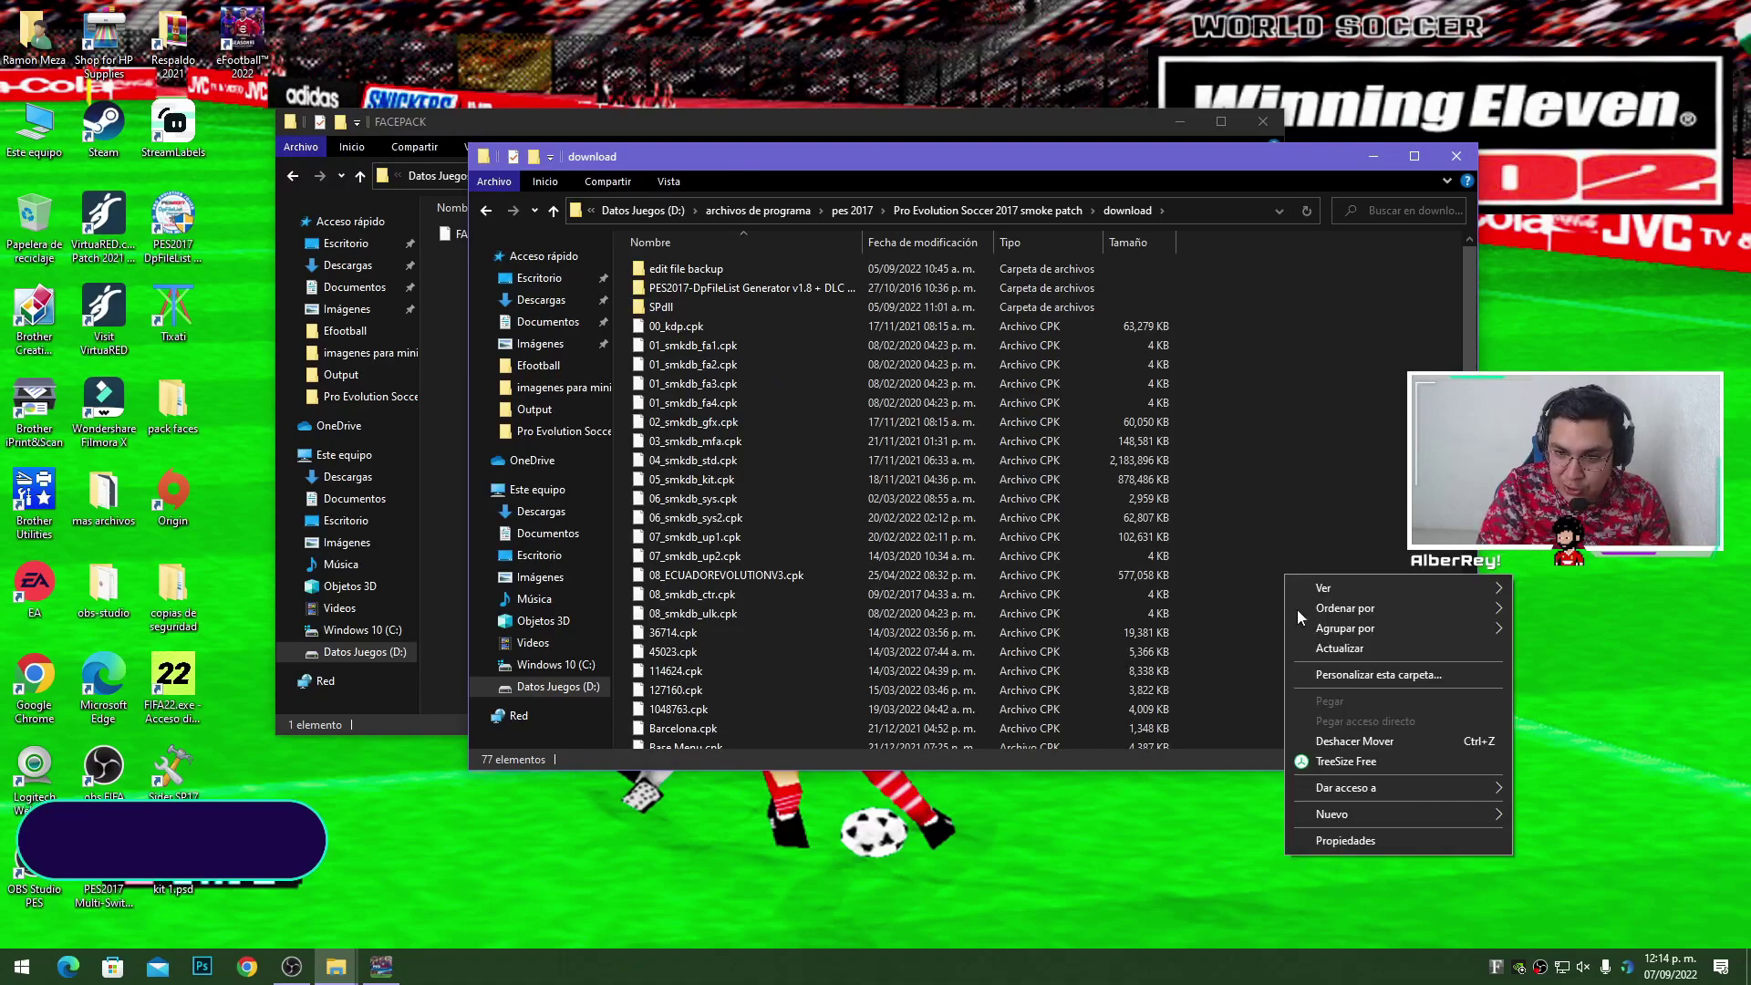
click(1288, 534)
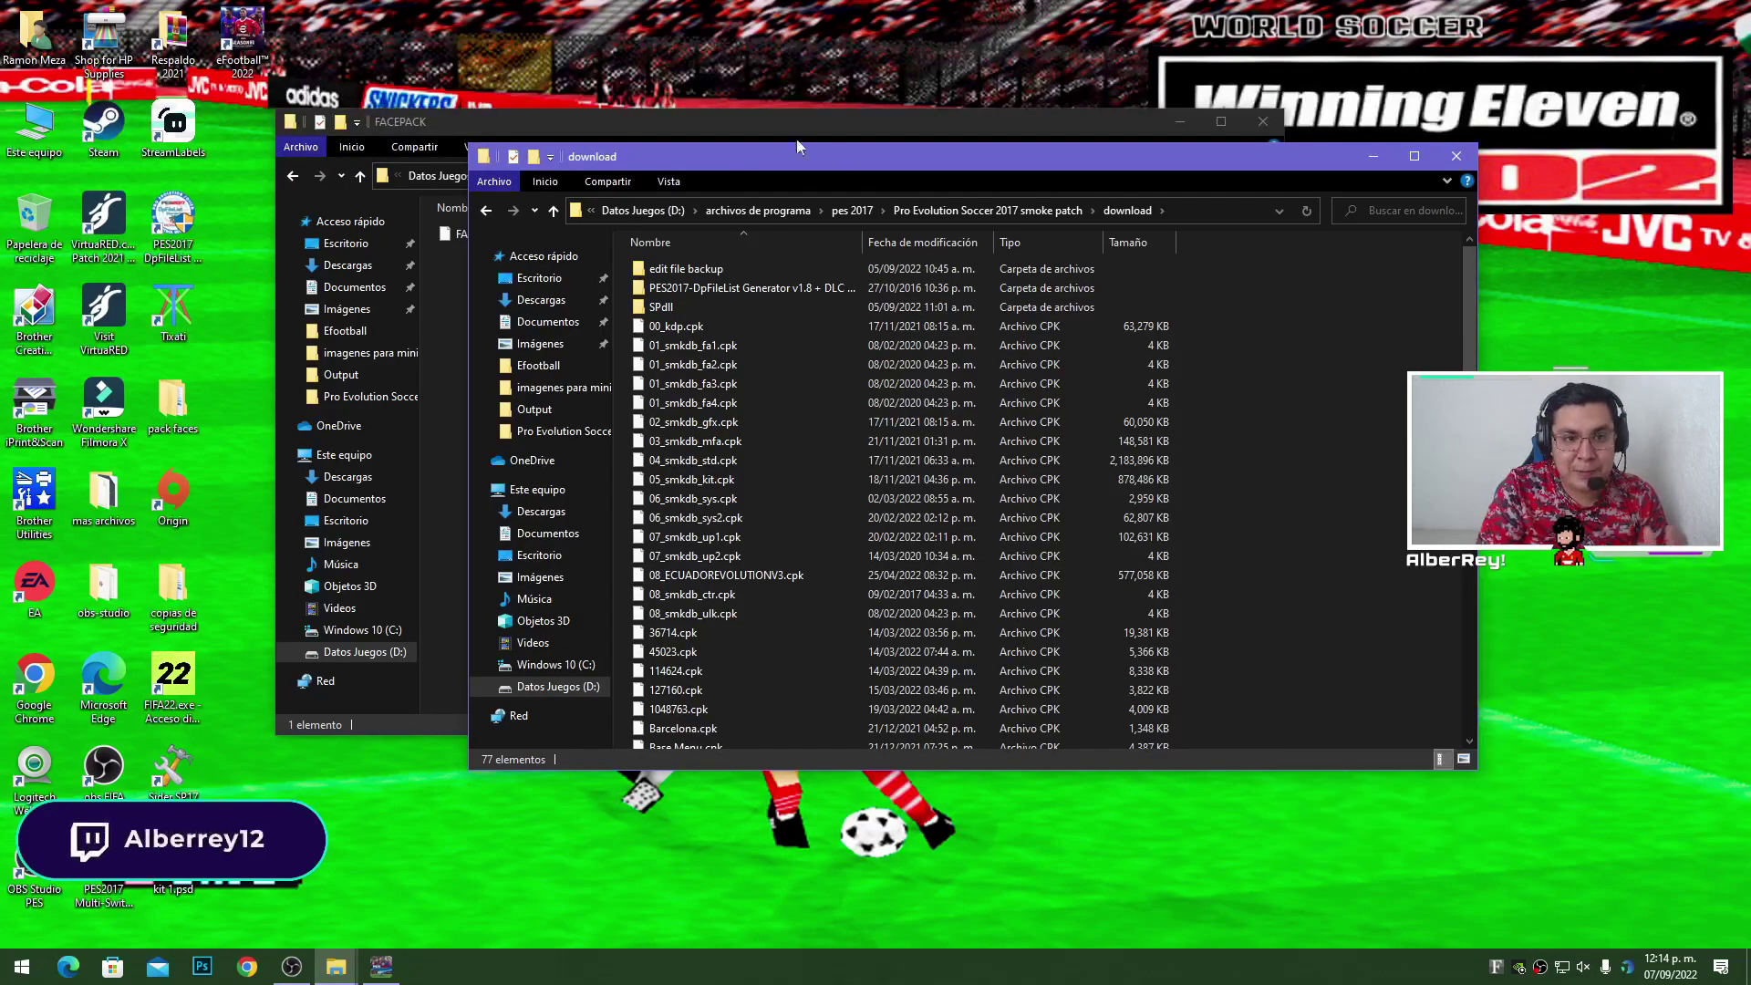
- Cut fix facepack.cpk from the fix folder in caras smoke patch and close that window
click(736, 124)
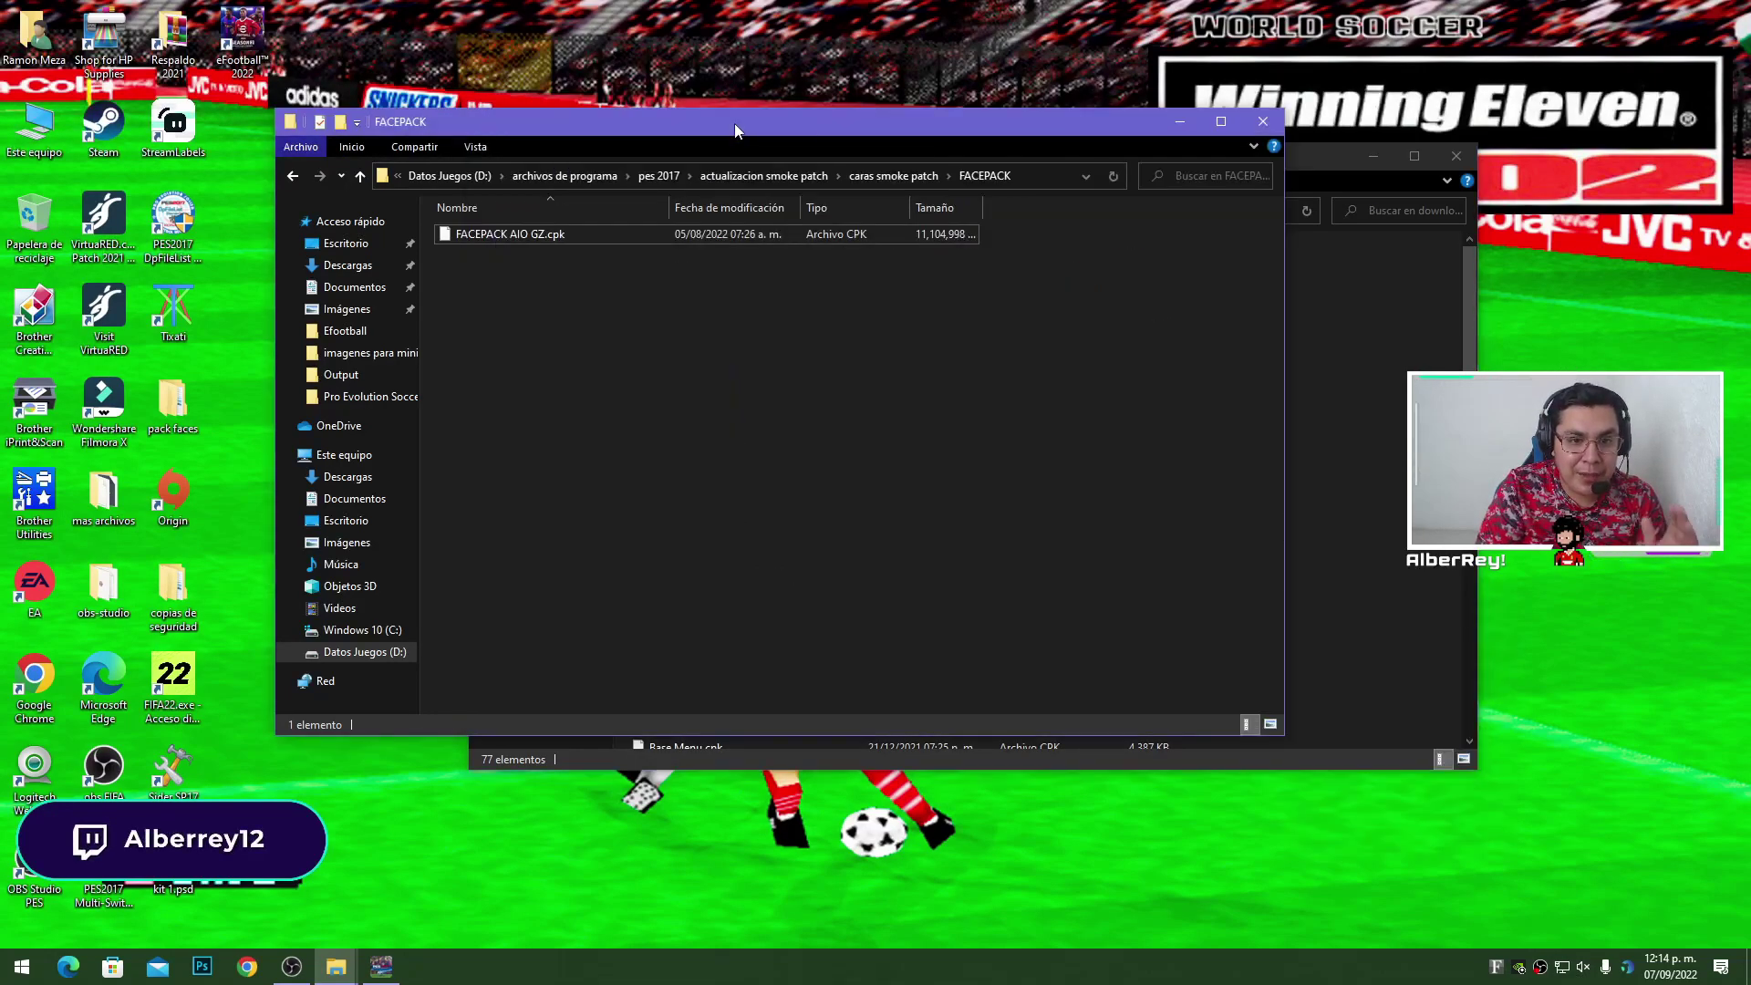
click(294, 176)
double_click(478, 252)
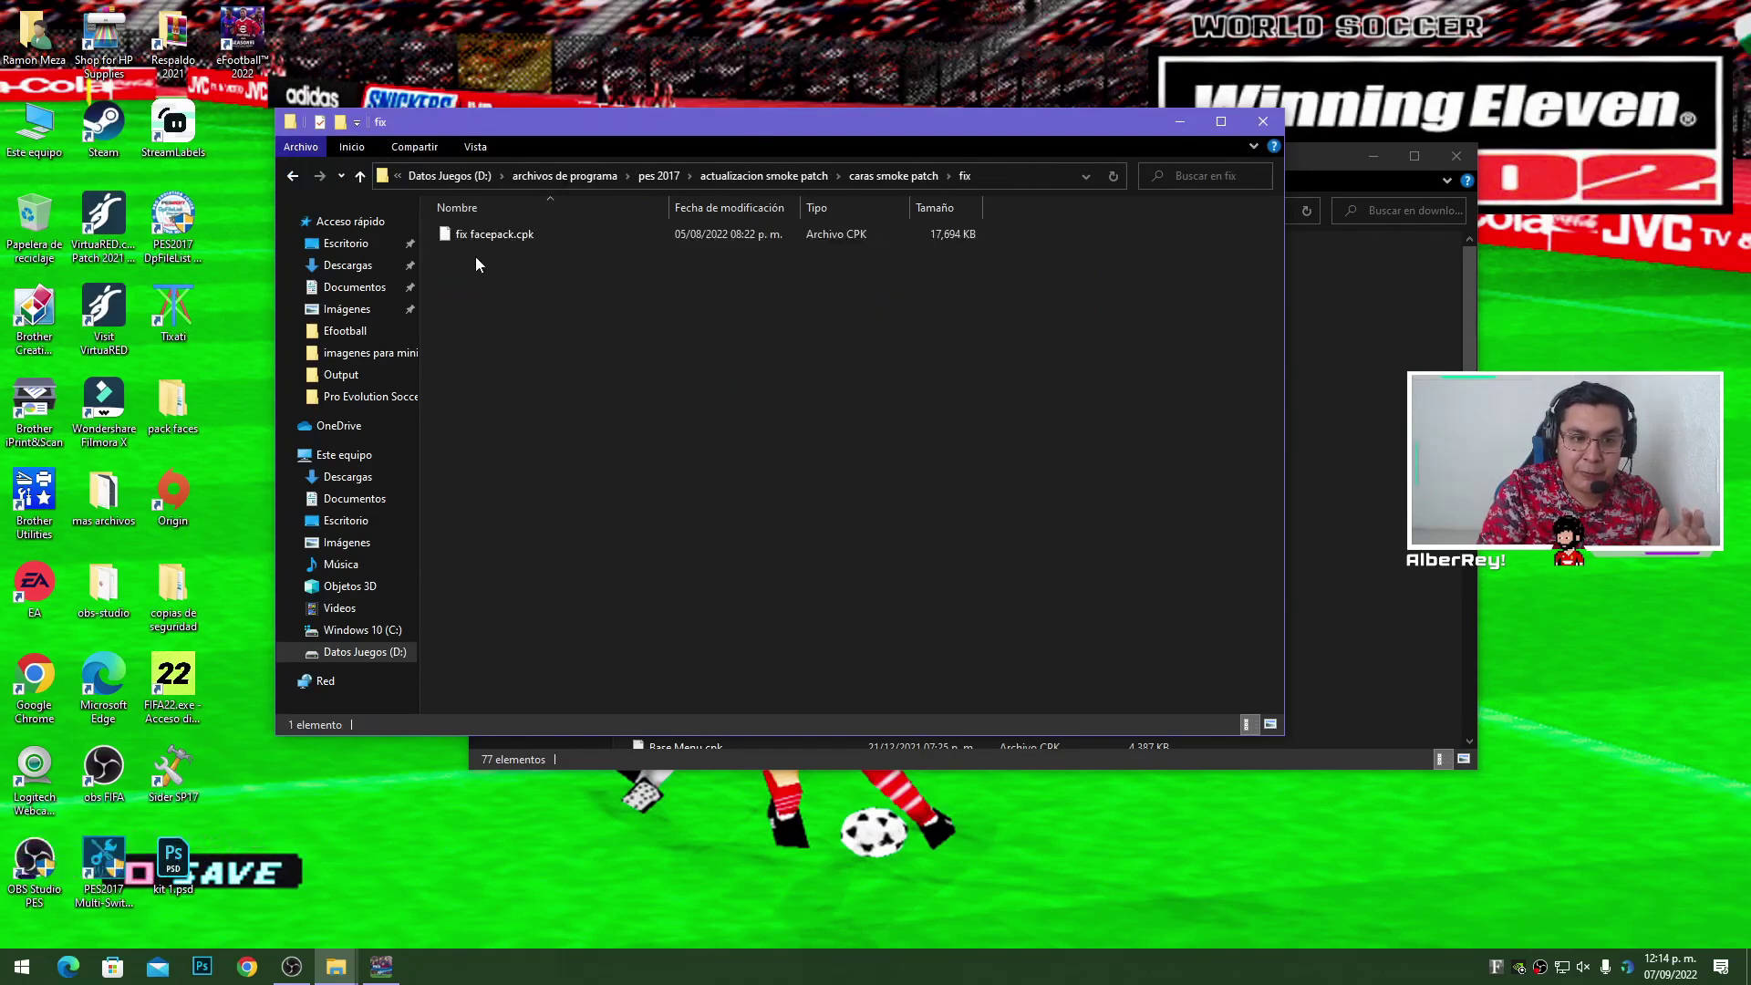
click(490, 236)
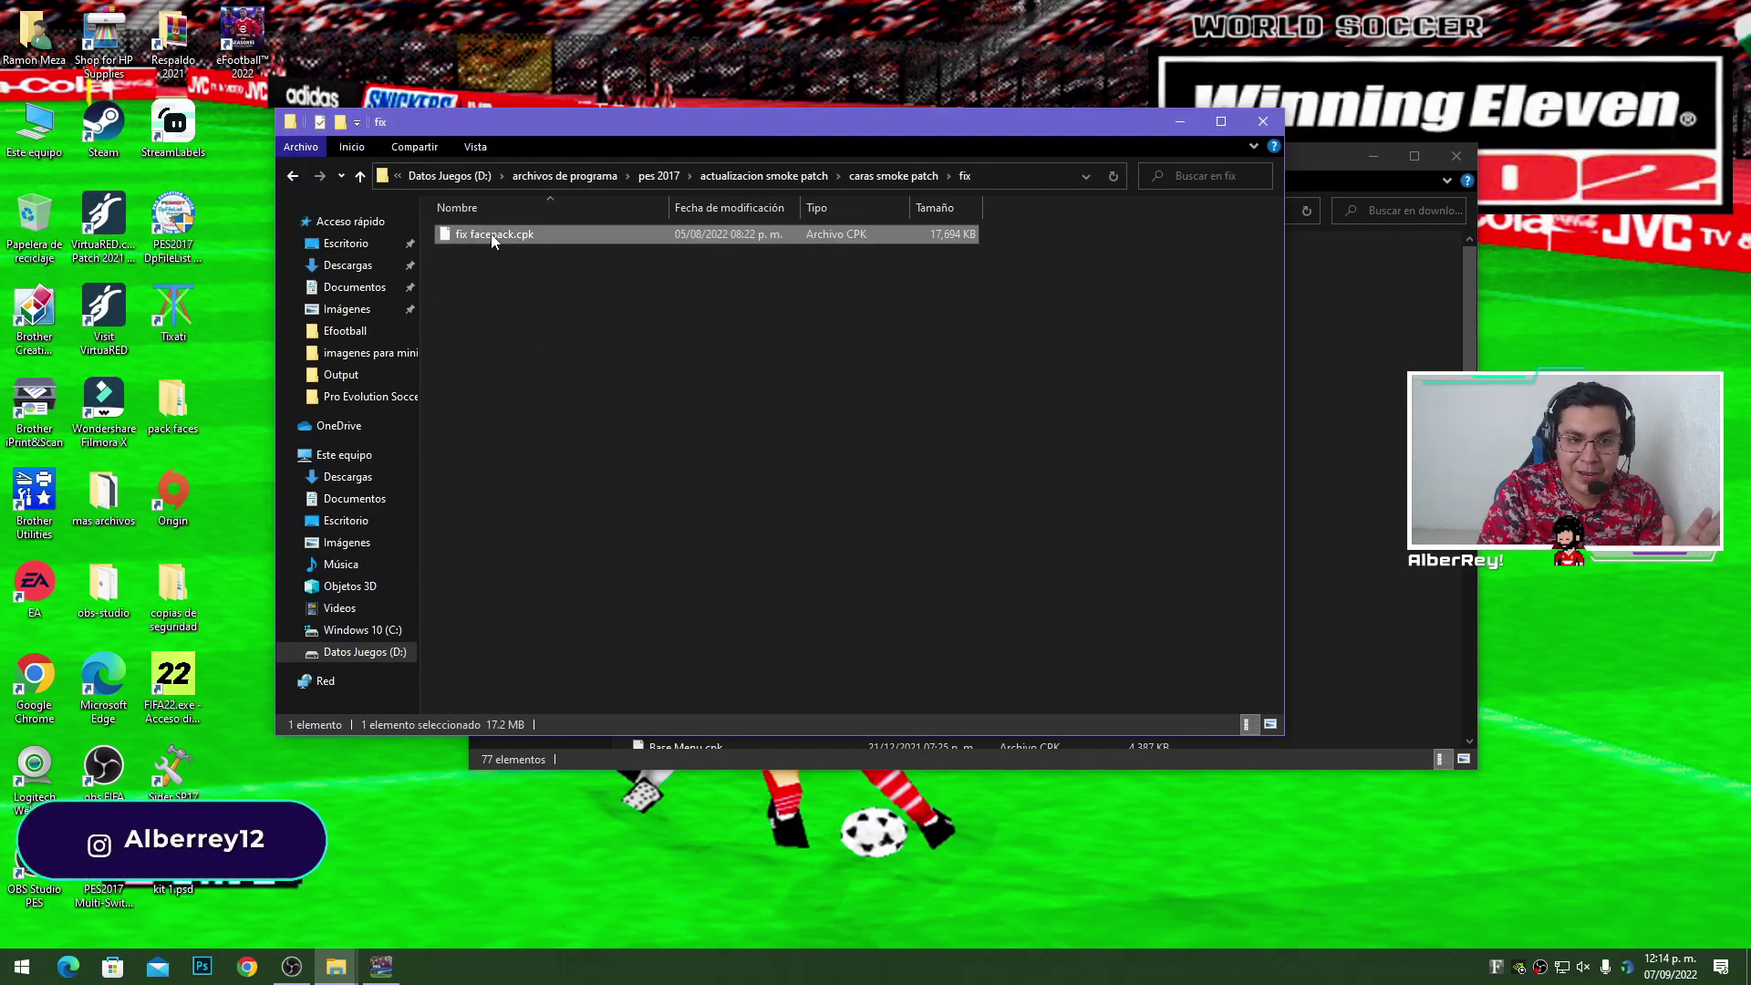
right_click(490, 233)
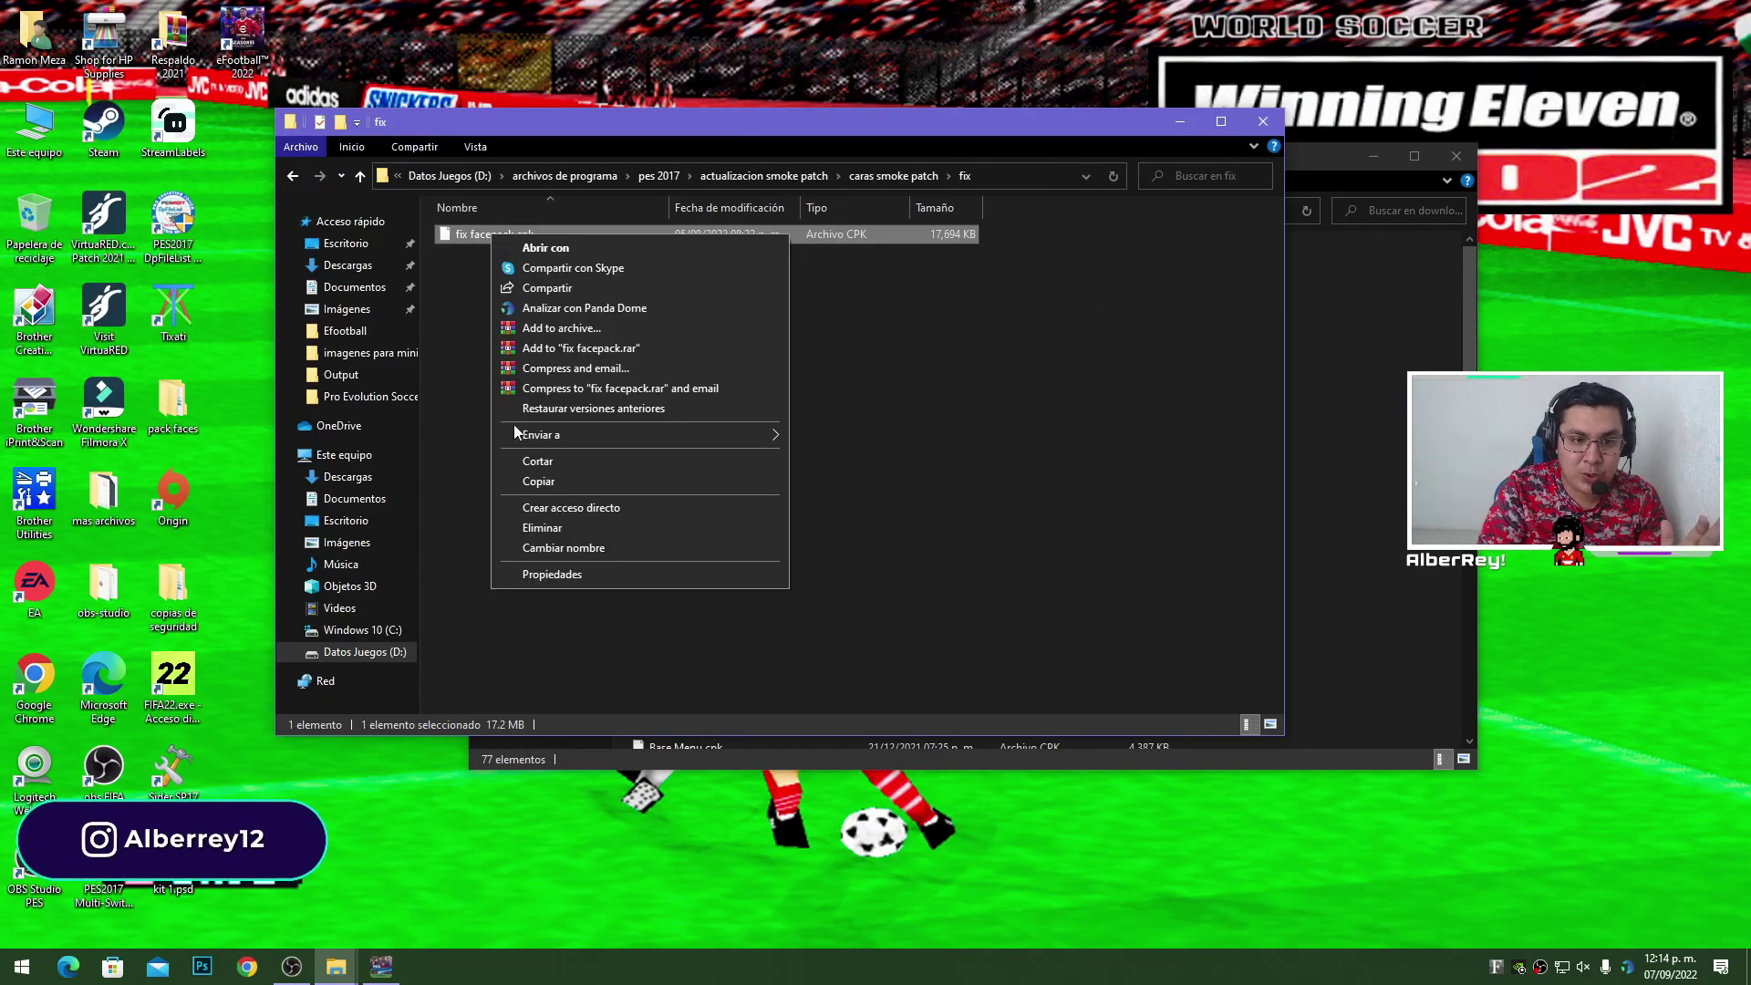
click(549, 462)
click(1262, 121)
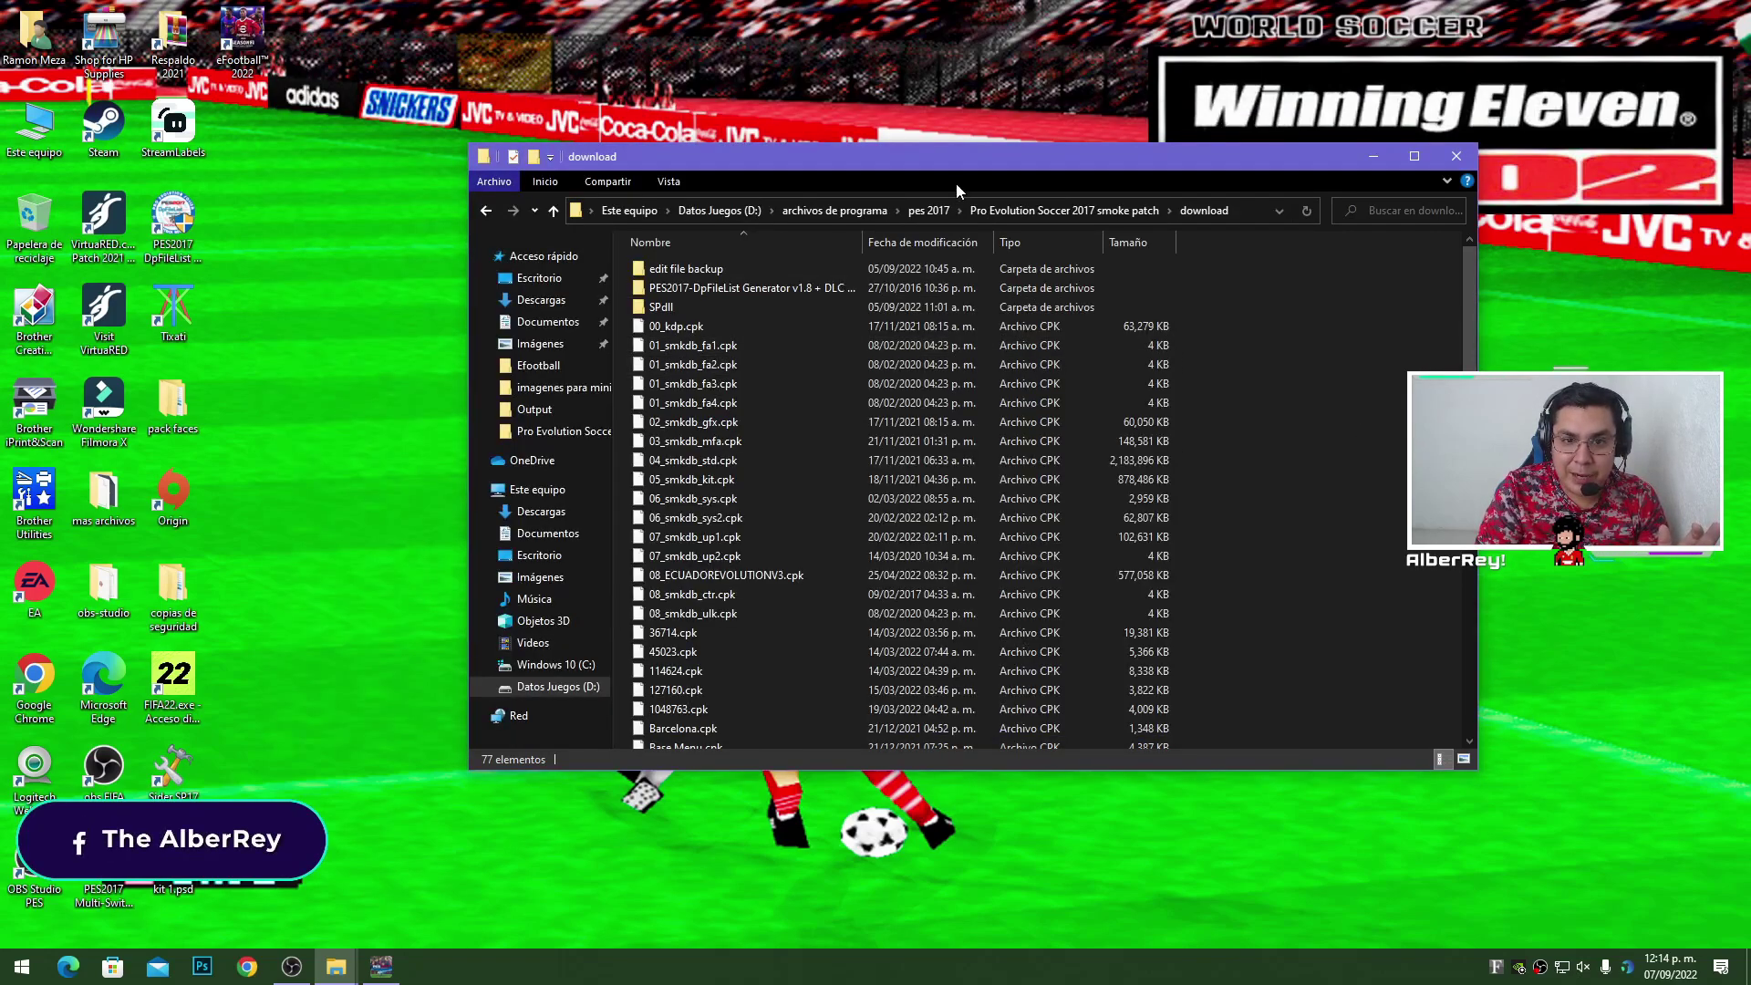
- Launch PES 2017 DpFileList Generator from its v1.8 + DLC 1.0 folder inside download
drag(964, 163, 731, 111)
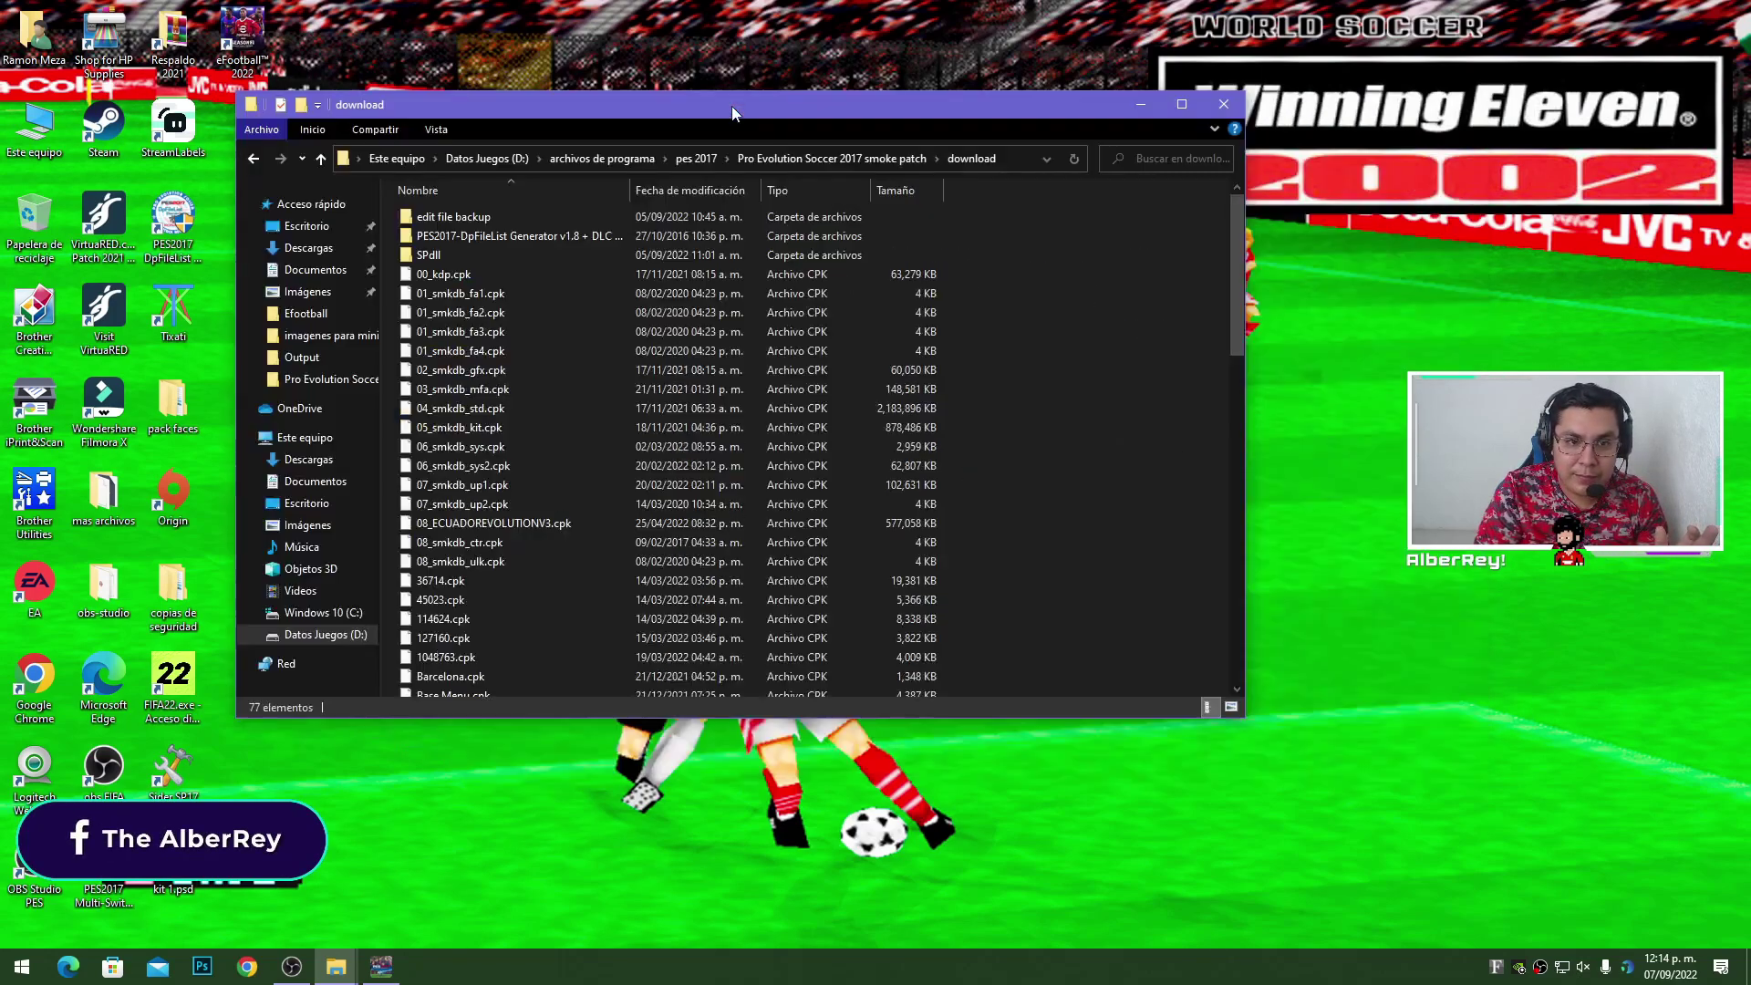
right_click(1026, 440)
double_click(510, 235)
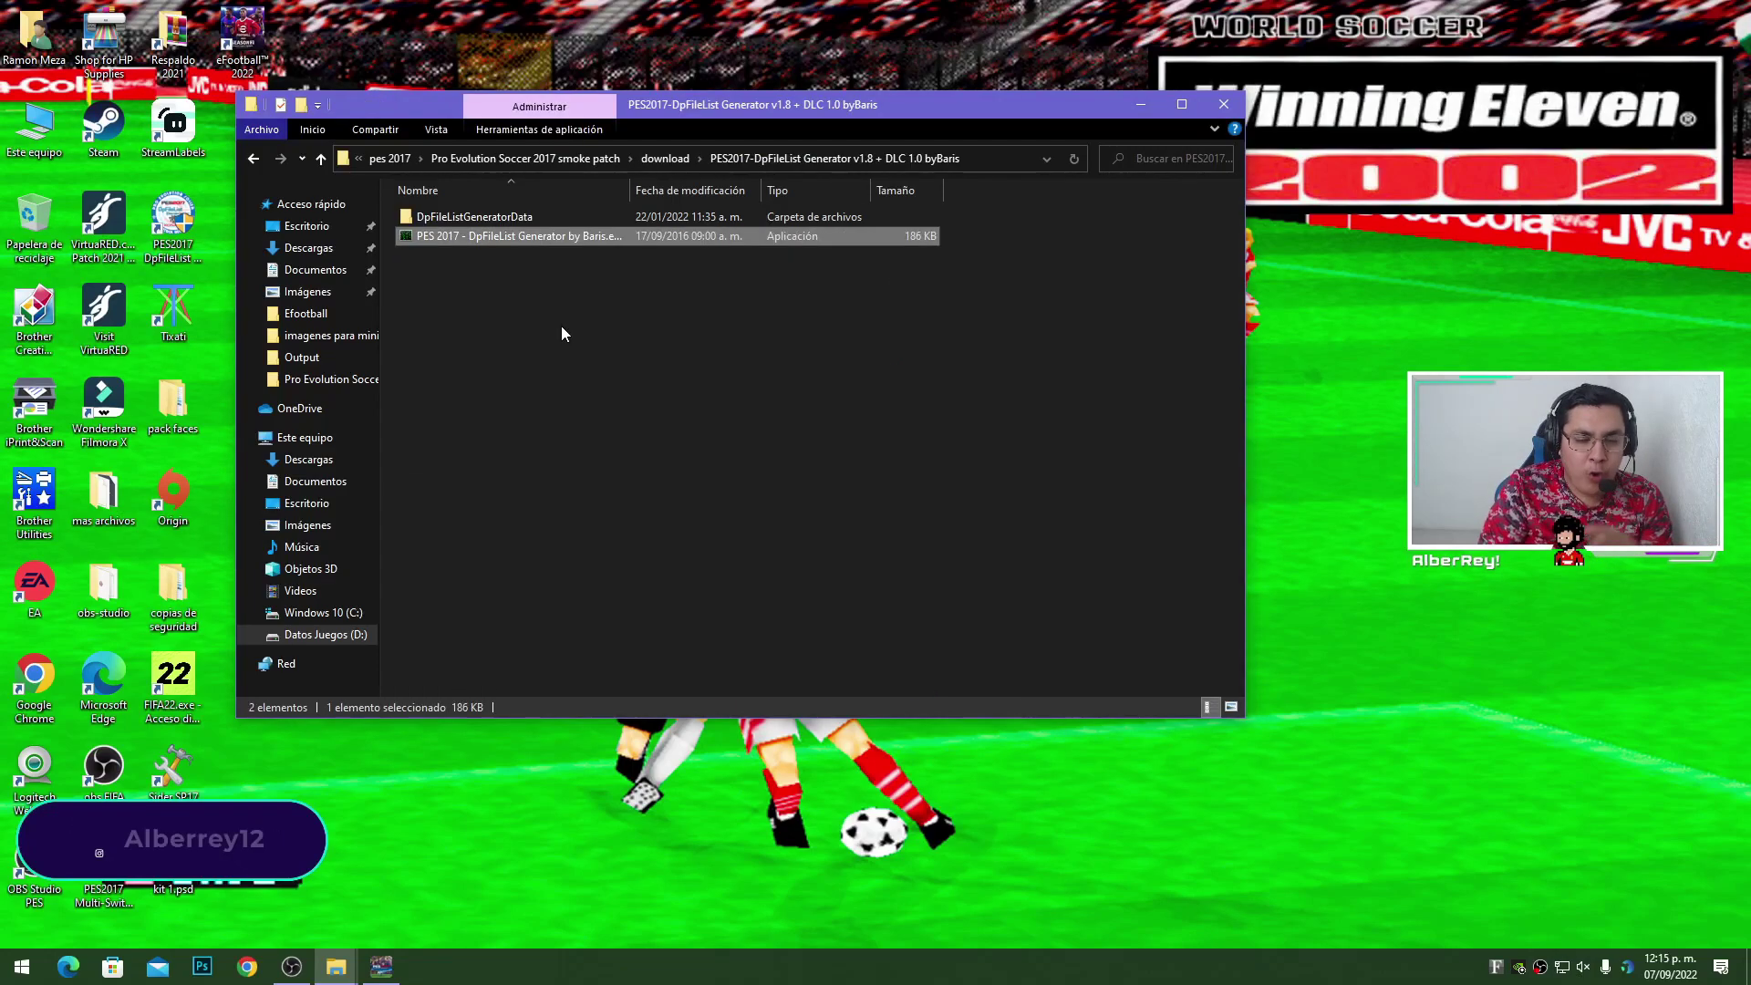
double_click(559, 238)
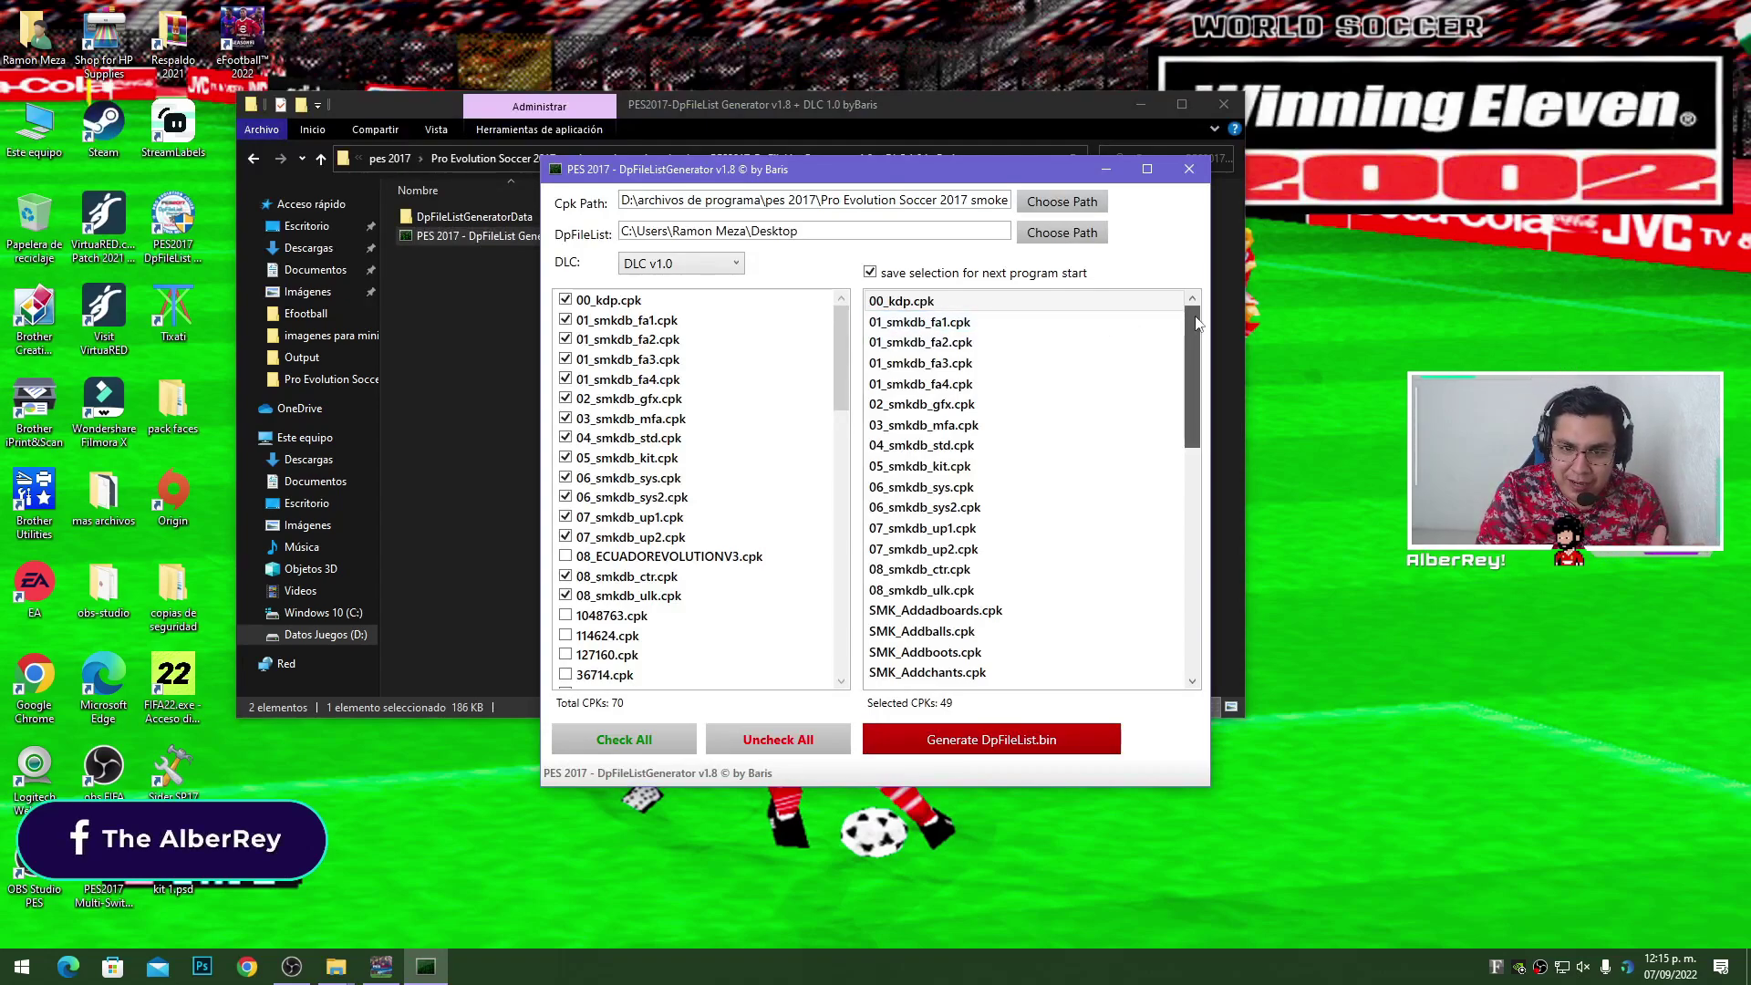
- Exclude fix facepack.cpk and FACEPACK AIO GZ.cpk from the selected CPKs, reviewing the selected list
drag(1195, 324, 1195, 545)
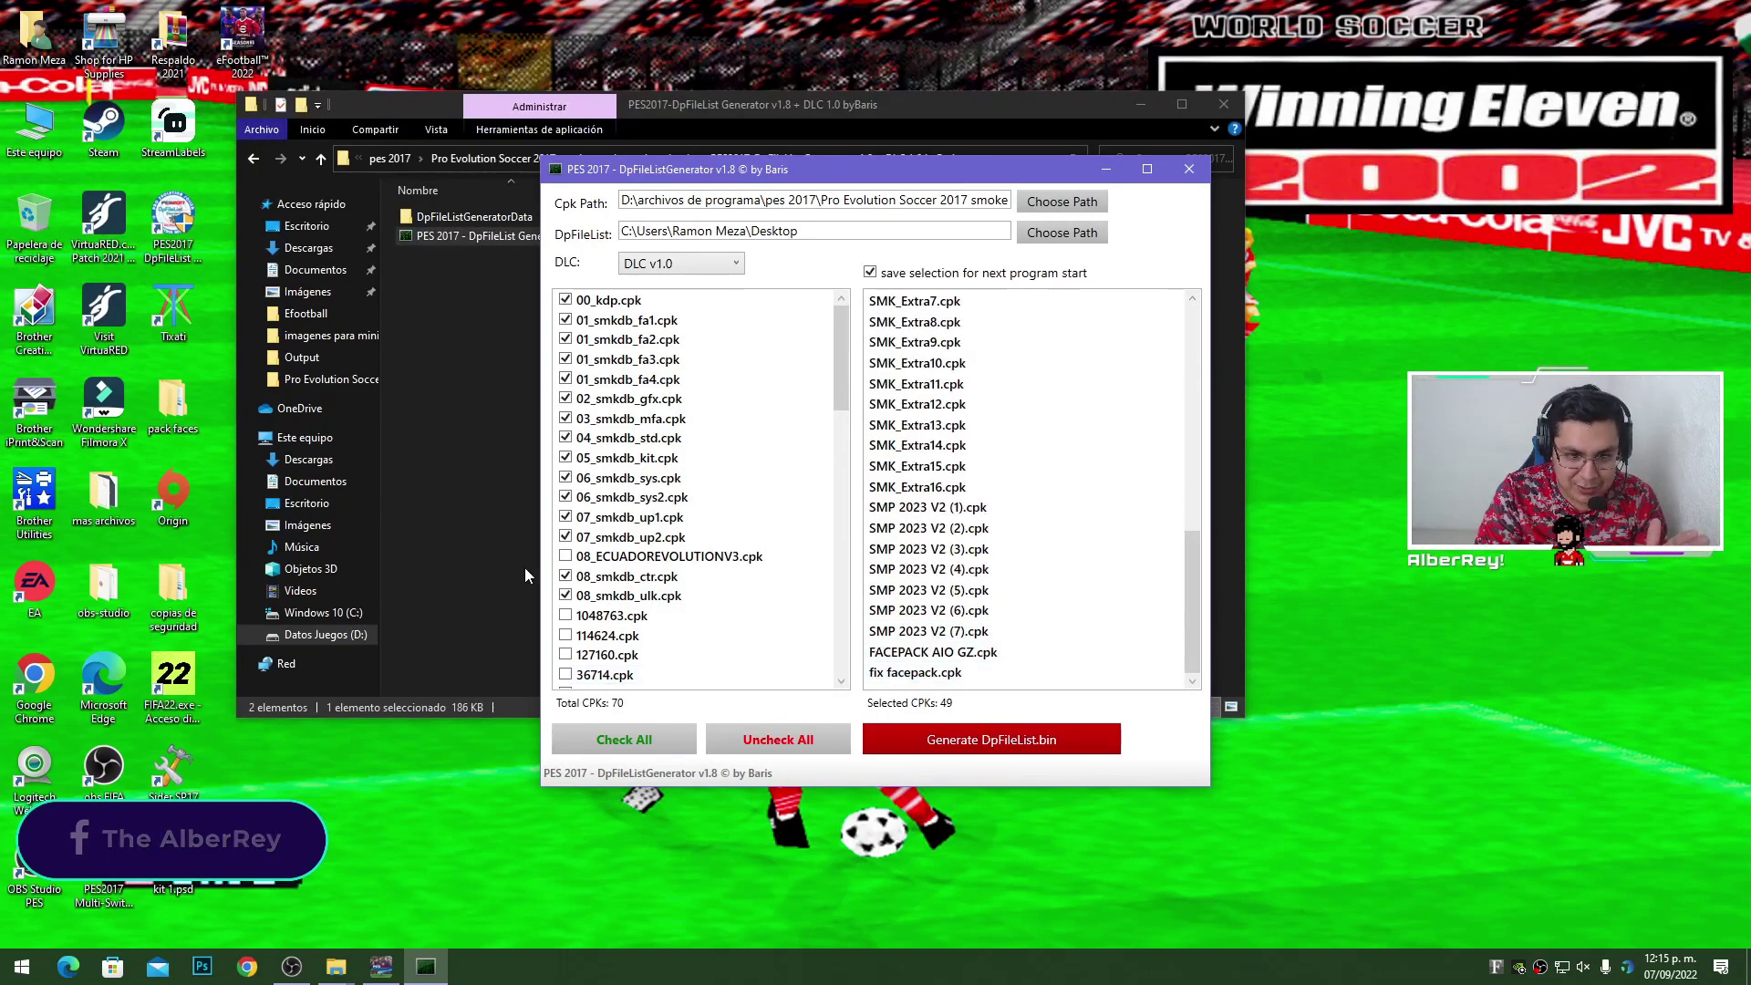
scroll(638, 629, down, 16)
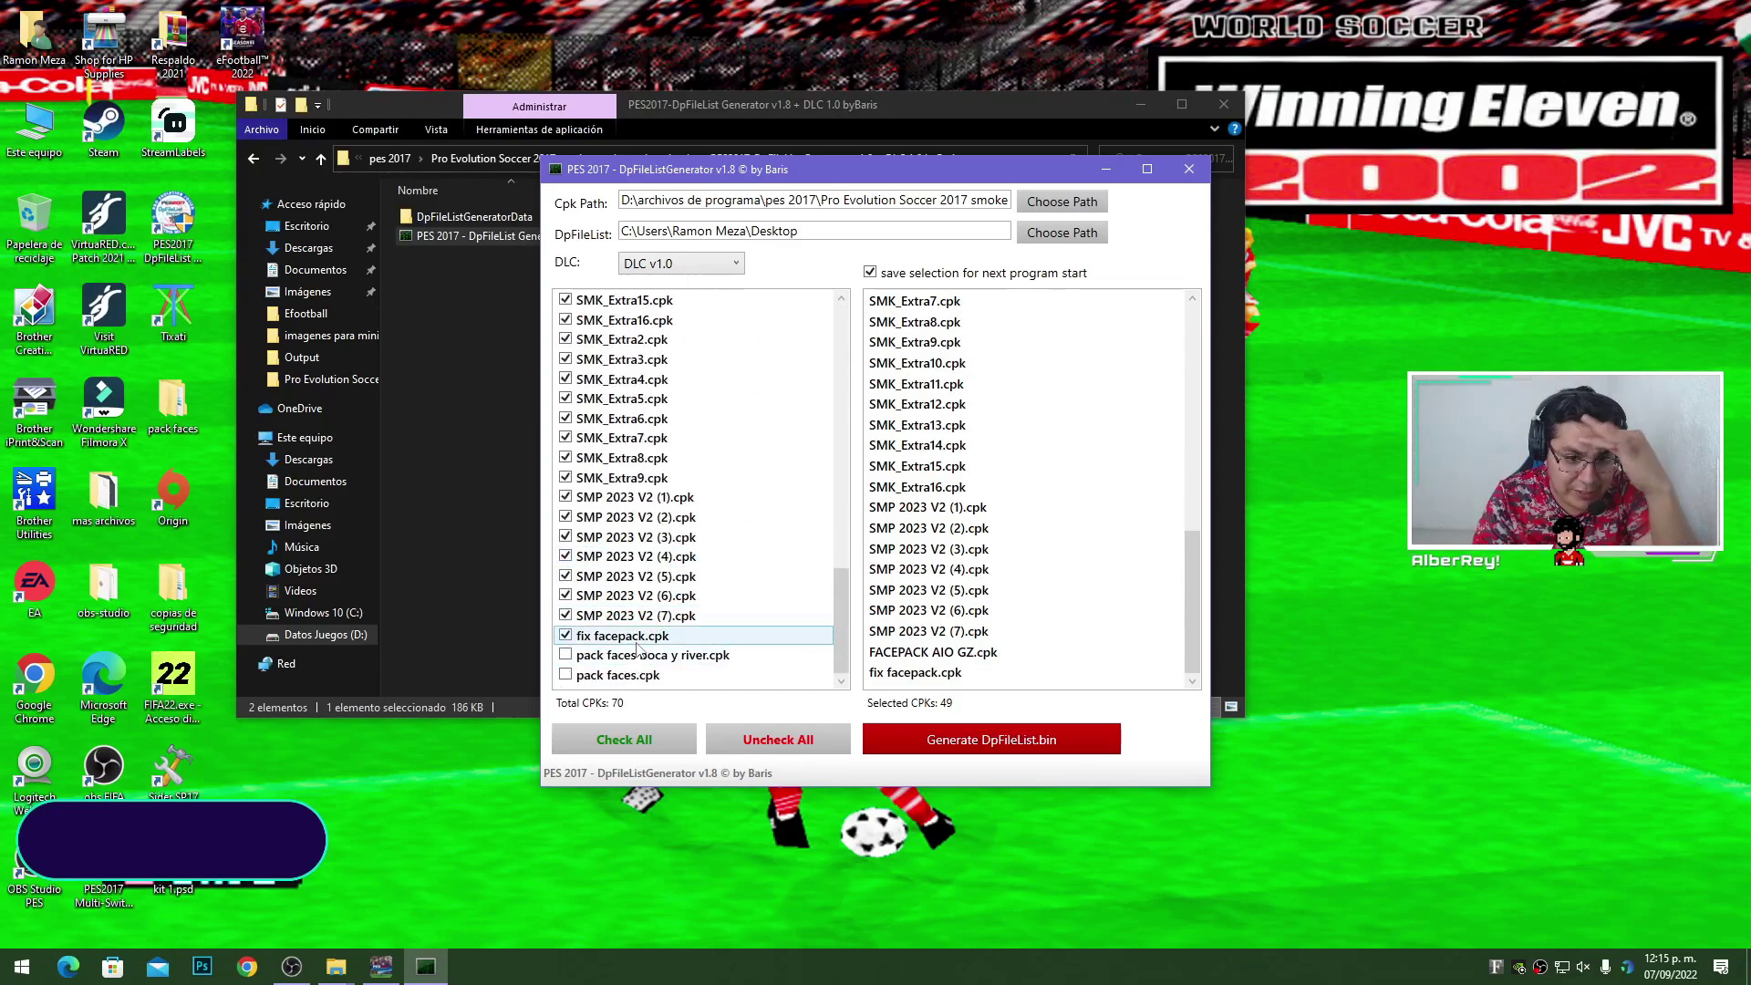
click(639, 644)
scroll(638, 547, up, 10)
click(639, 380)
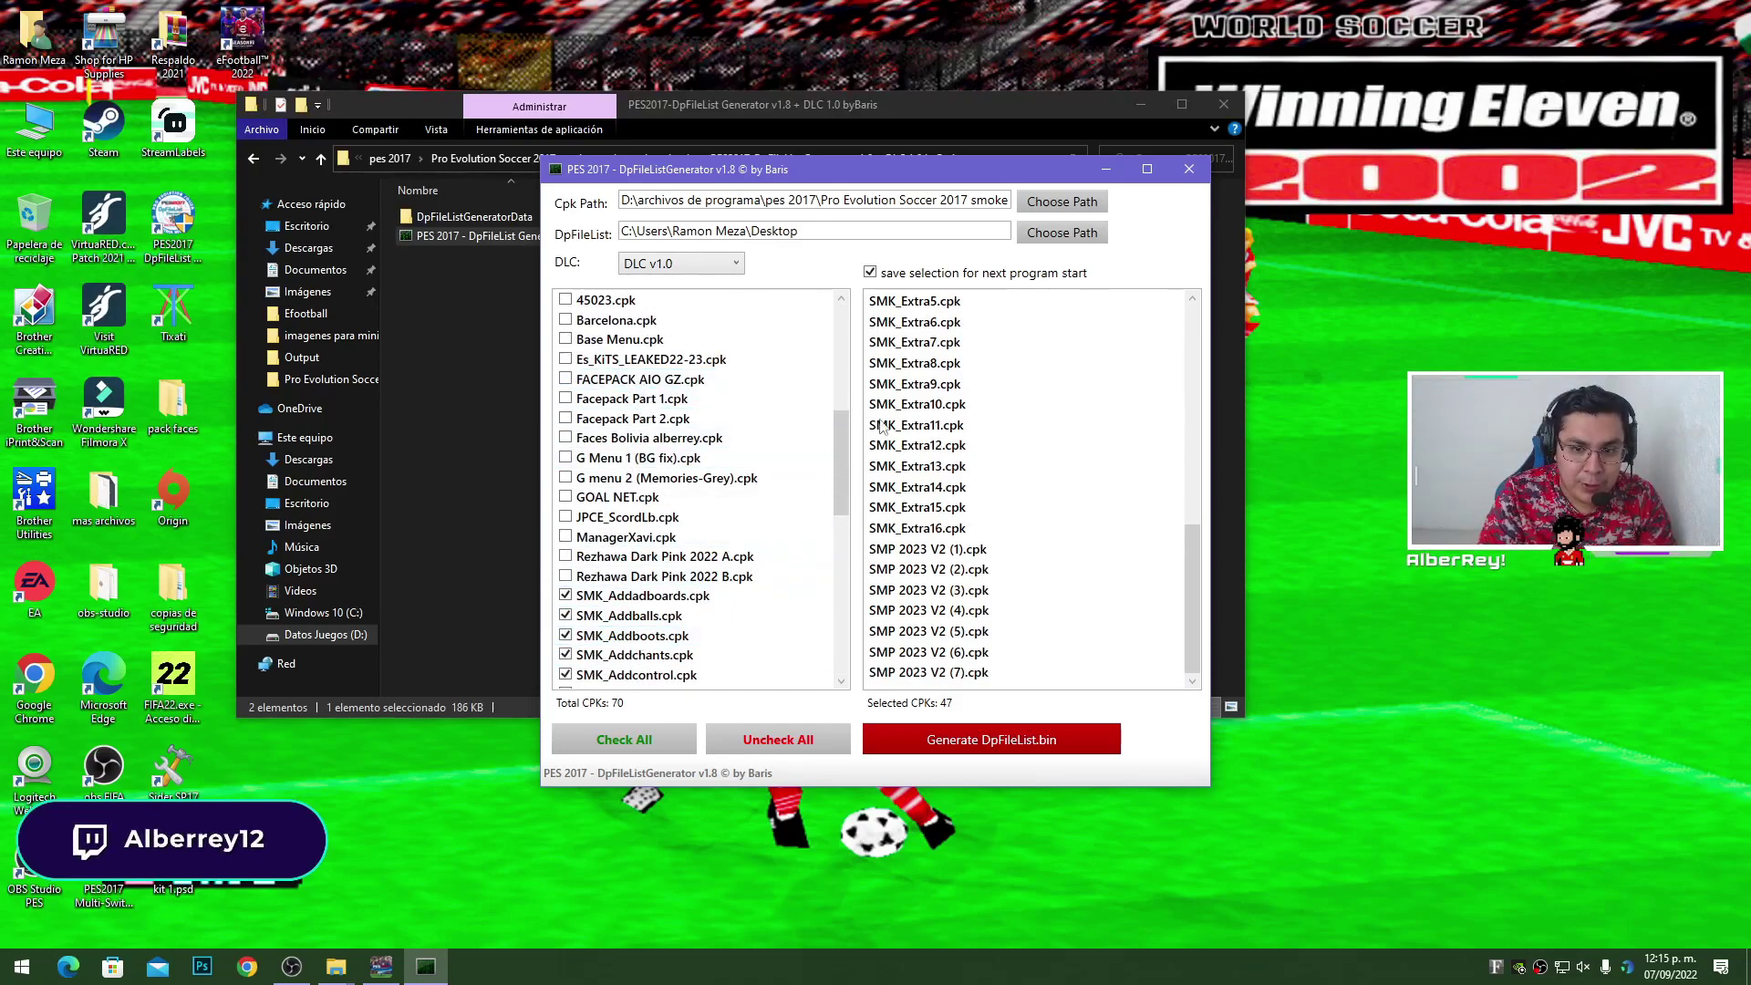
drag(1192, 597, 1189, 314)
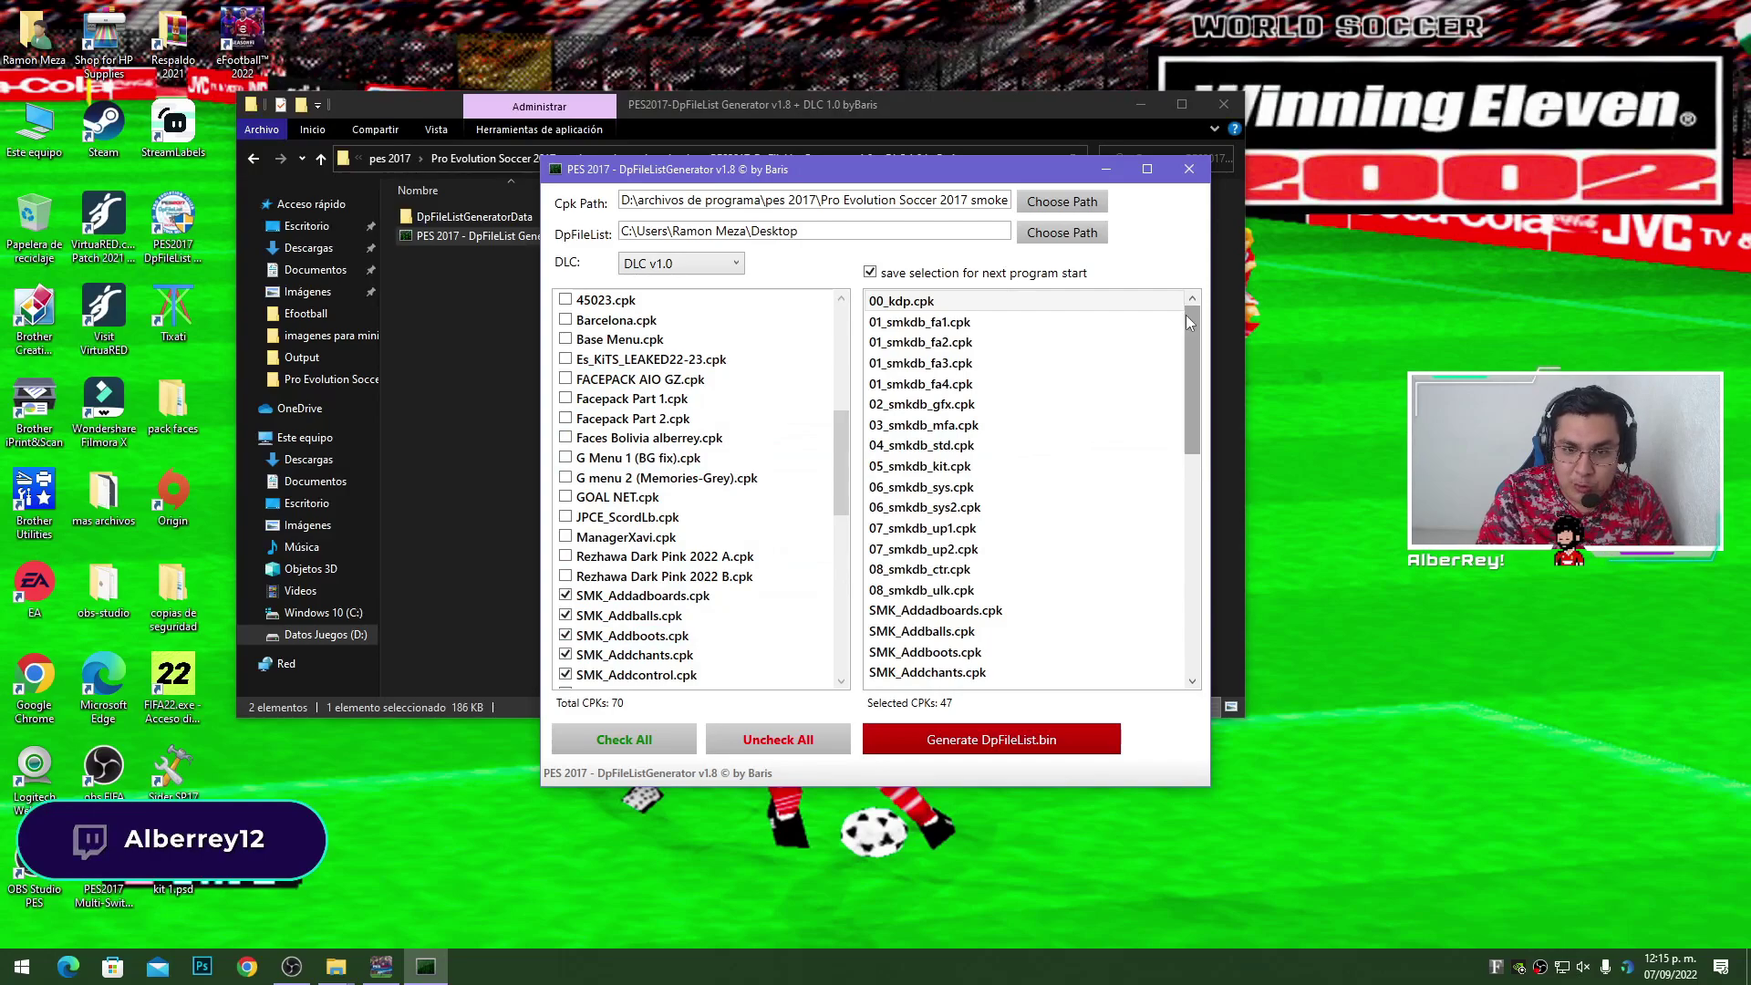
- Include FACEPACK AIO GZ.cpk and fix facepack.cpk in the selected CPKs, checking that they close the selected list
drag(983, 176, 742, 168)
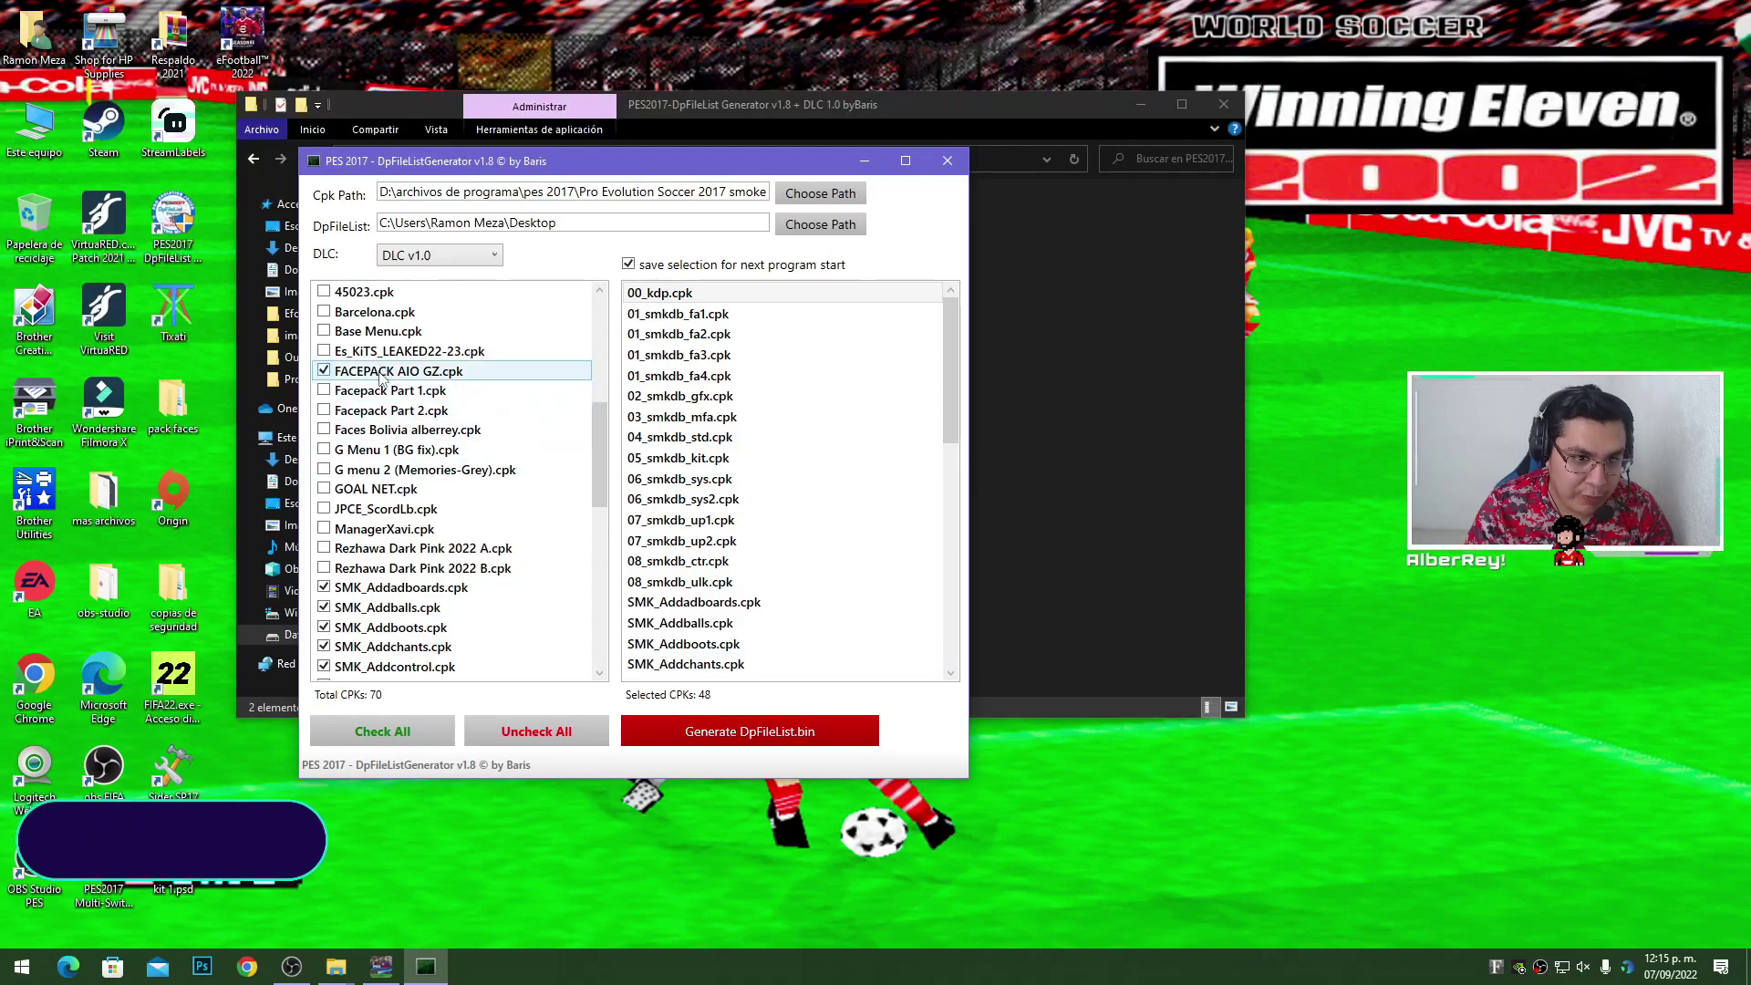
scroll(401, 430, down, 10)
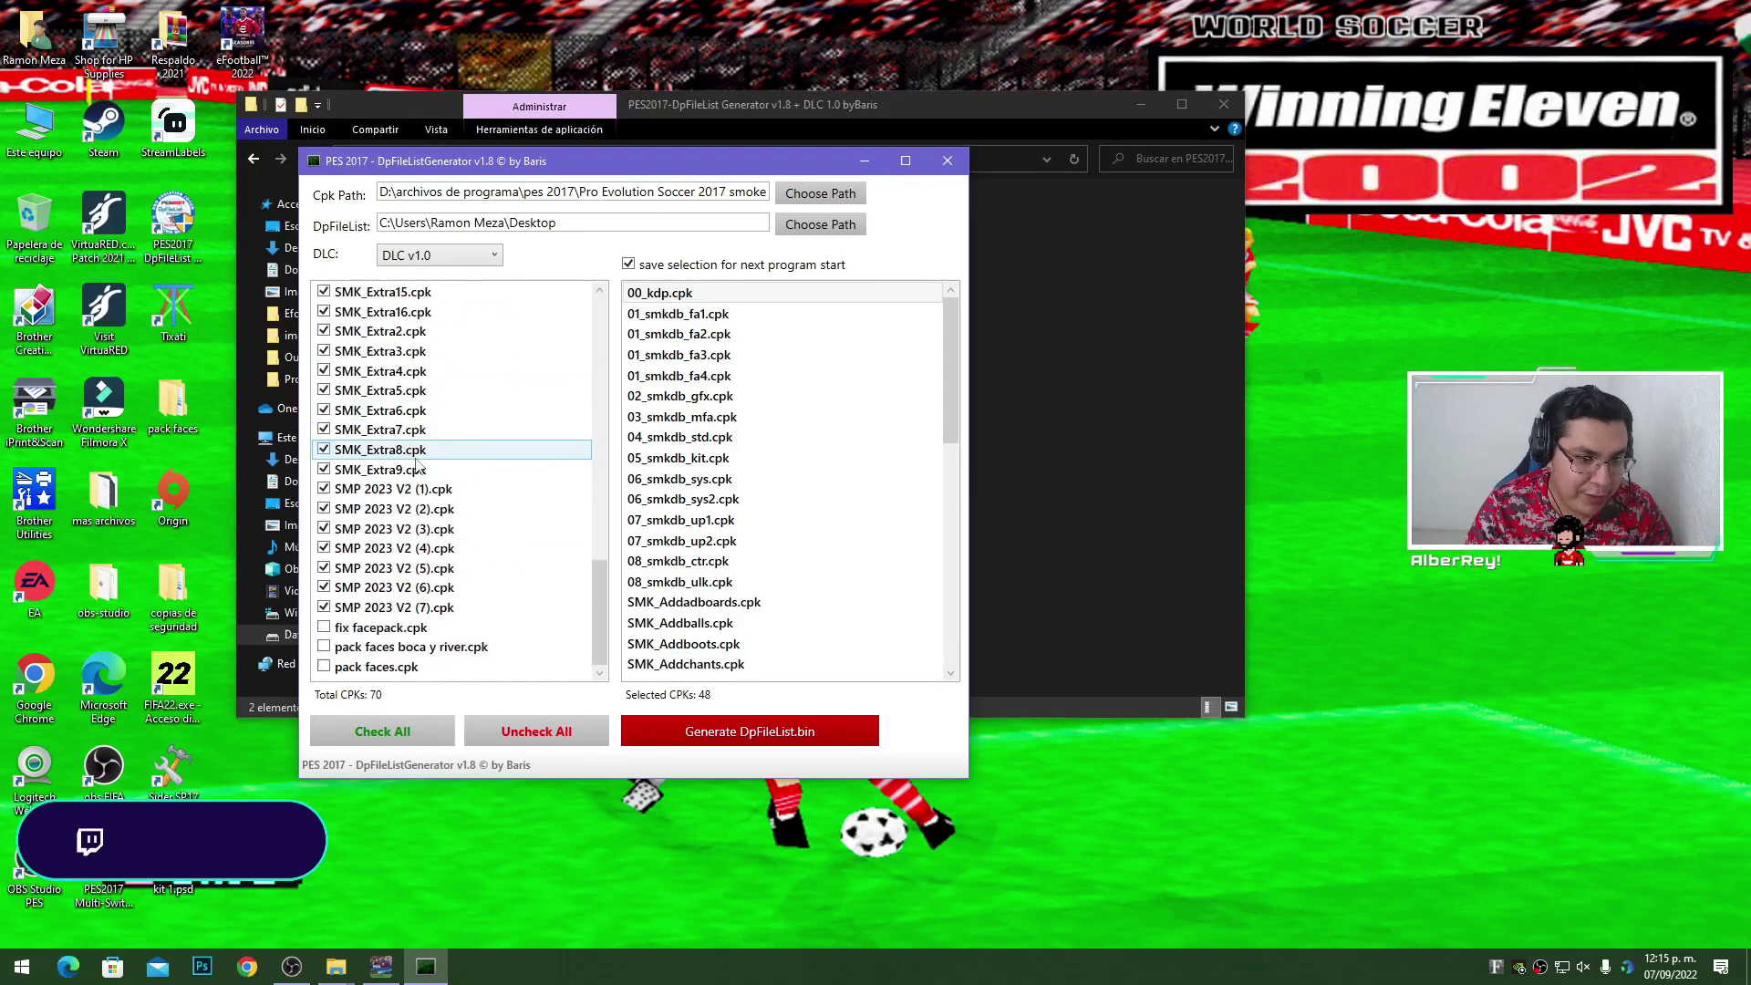
click(401, 628)
scroll(694, 657, down, 6)
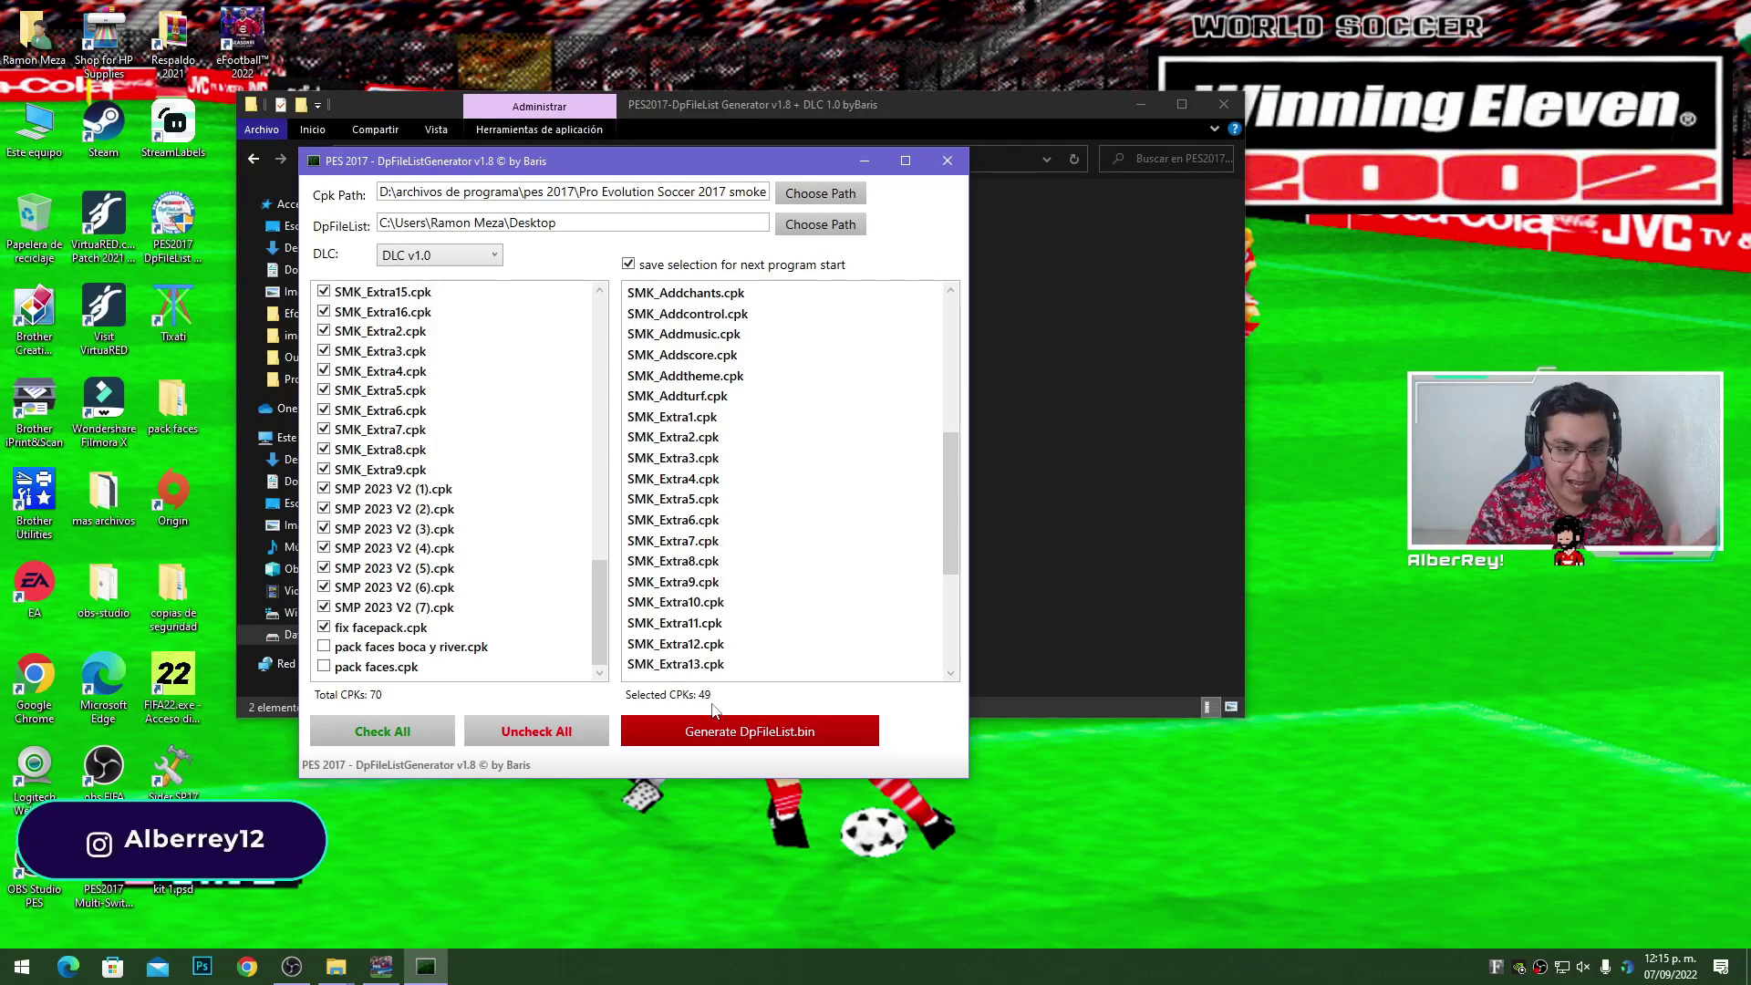
scroll(762, 652, down, 4)
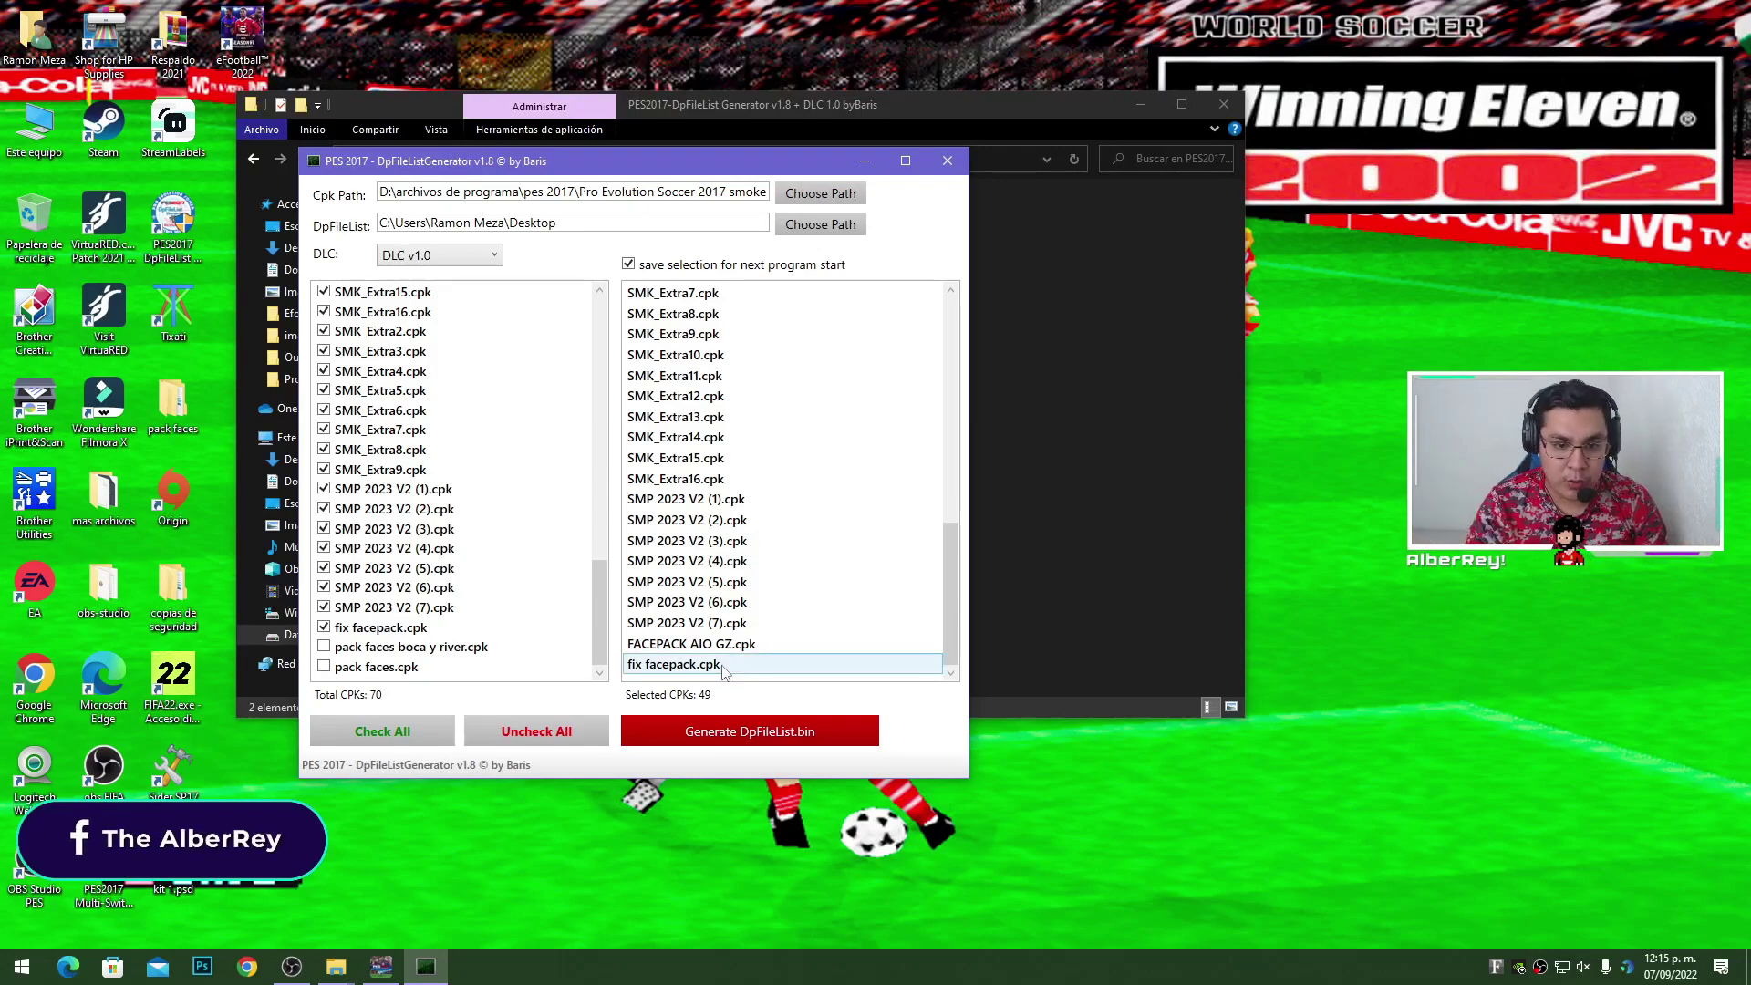
- Exclude 07_smkdb_up1.cpk and 07_smkdb_up2.cpk from the selected CPKs
scroll(715, 594, up, 9)
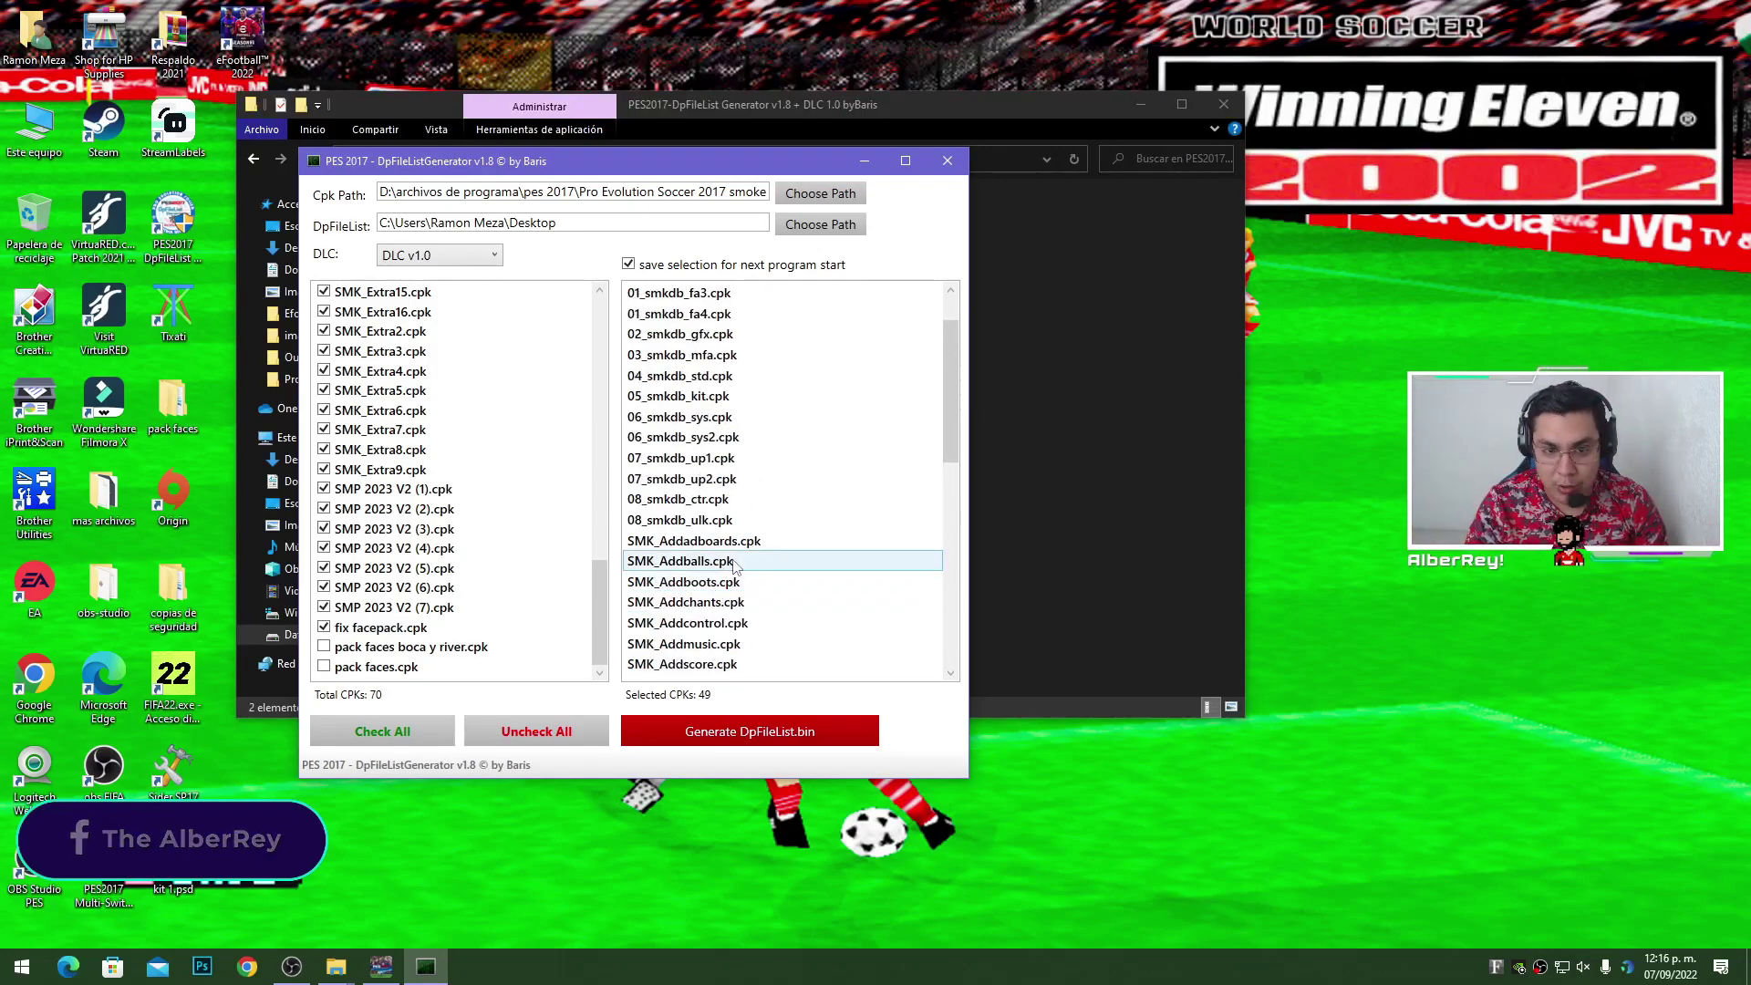
scroll(456, 497, up, 15)
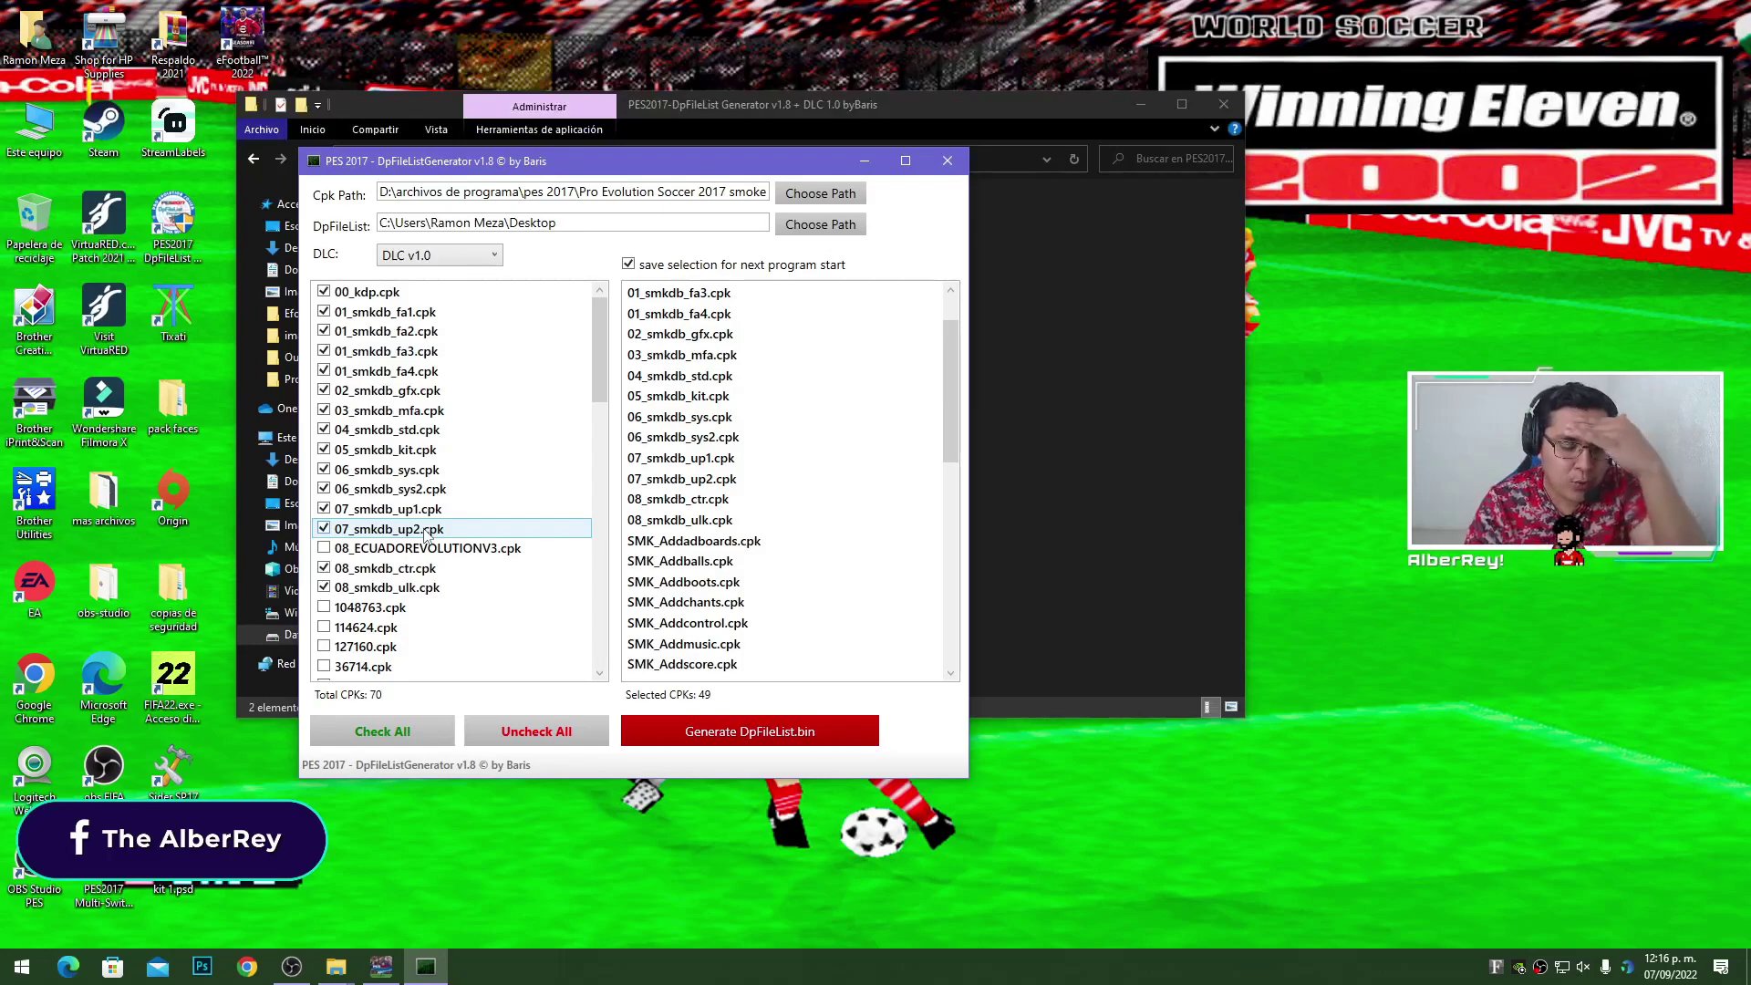
scroll(832, 529, down, 10)
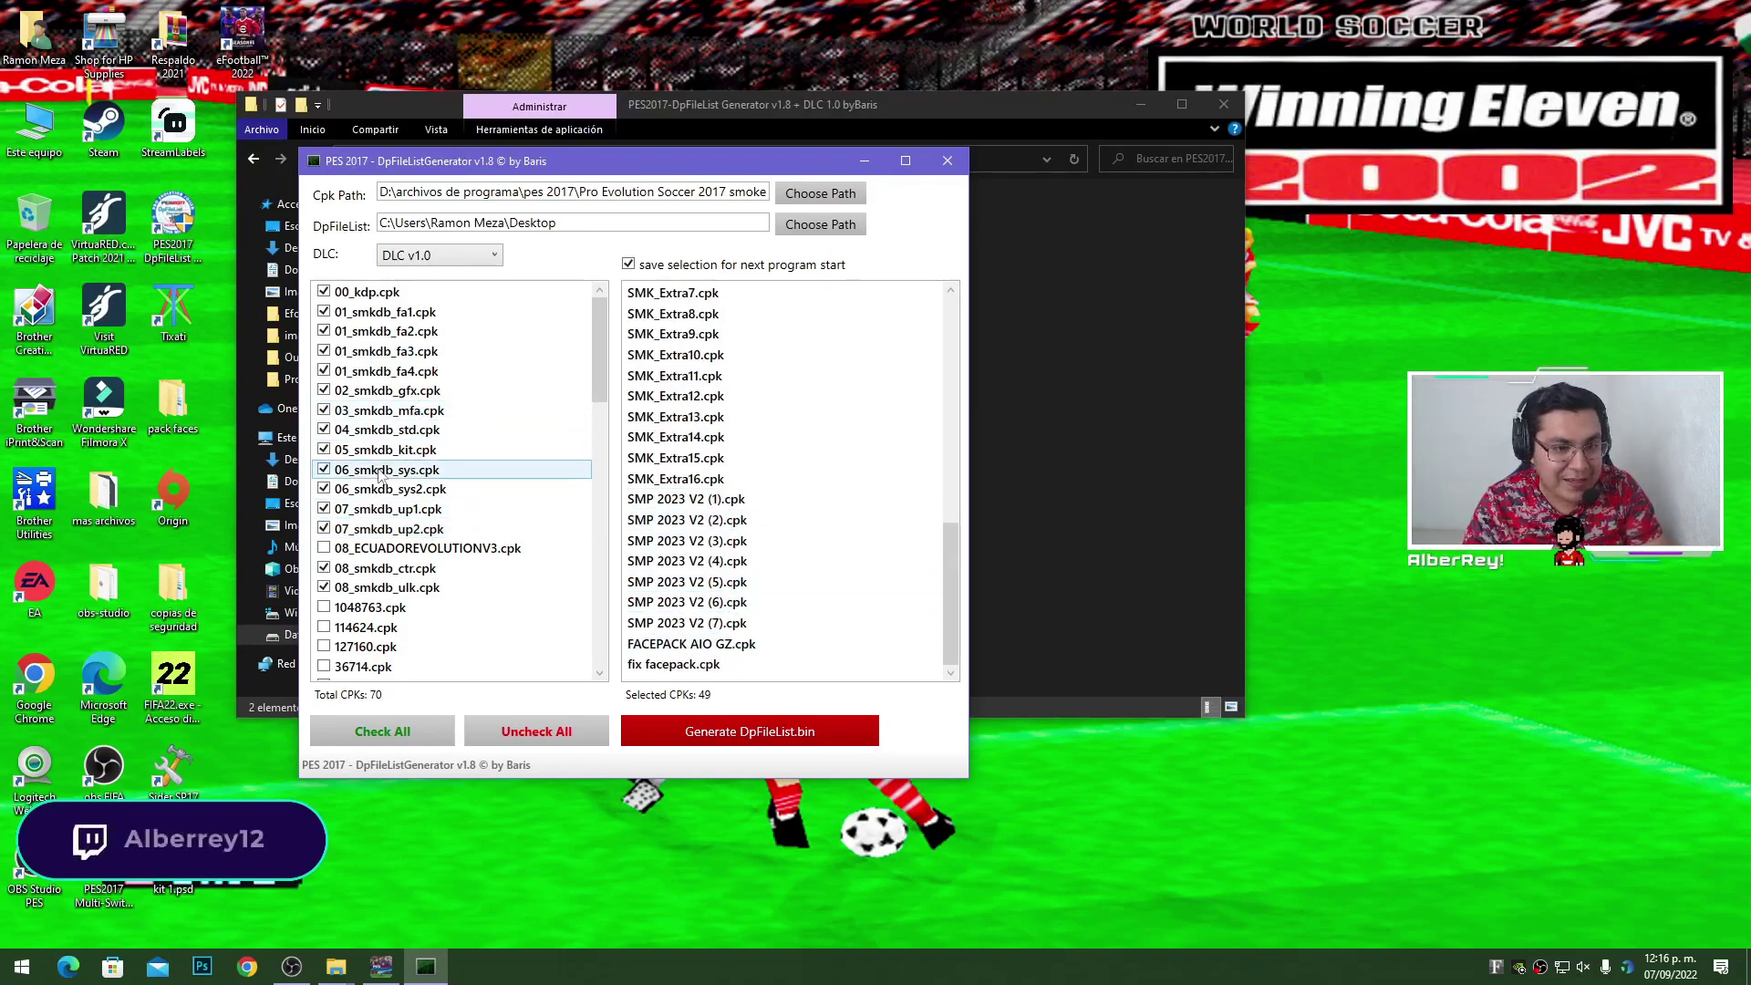
click(392, 513)
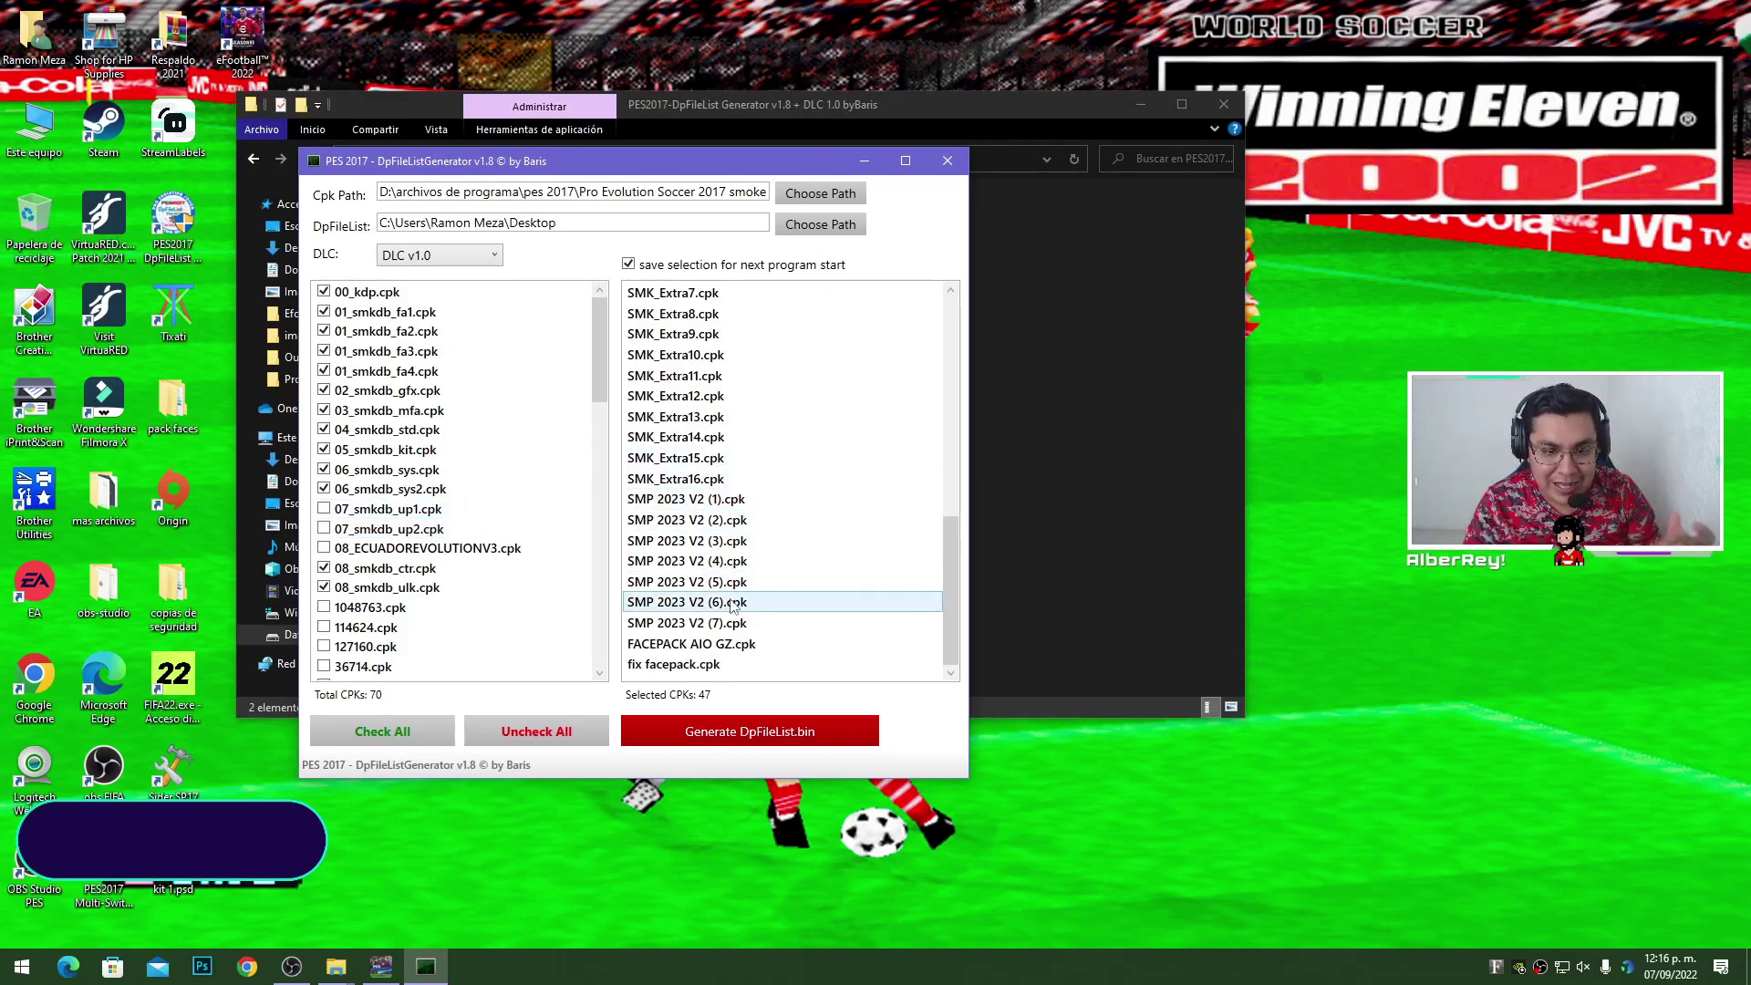
- Review the order of the selected CPKs and generate DpFileList.bin from them
scroll(784, 552, up, 9)
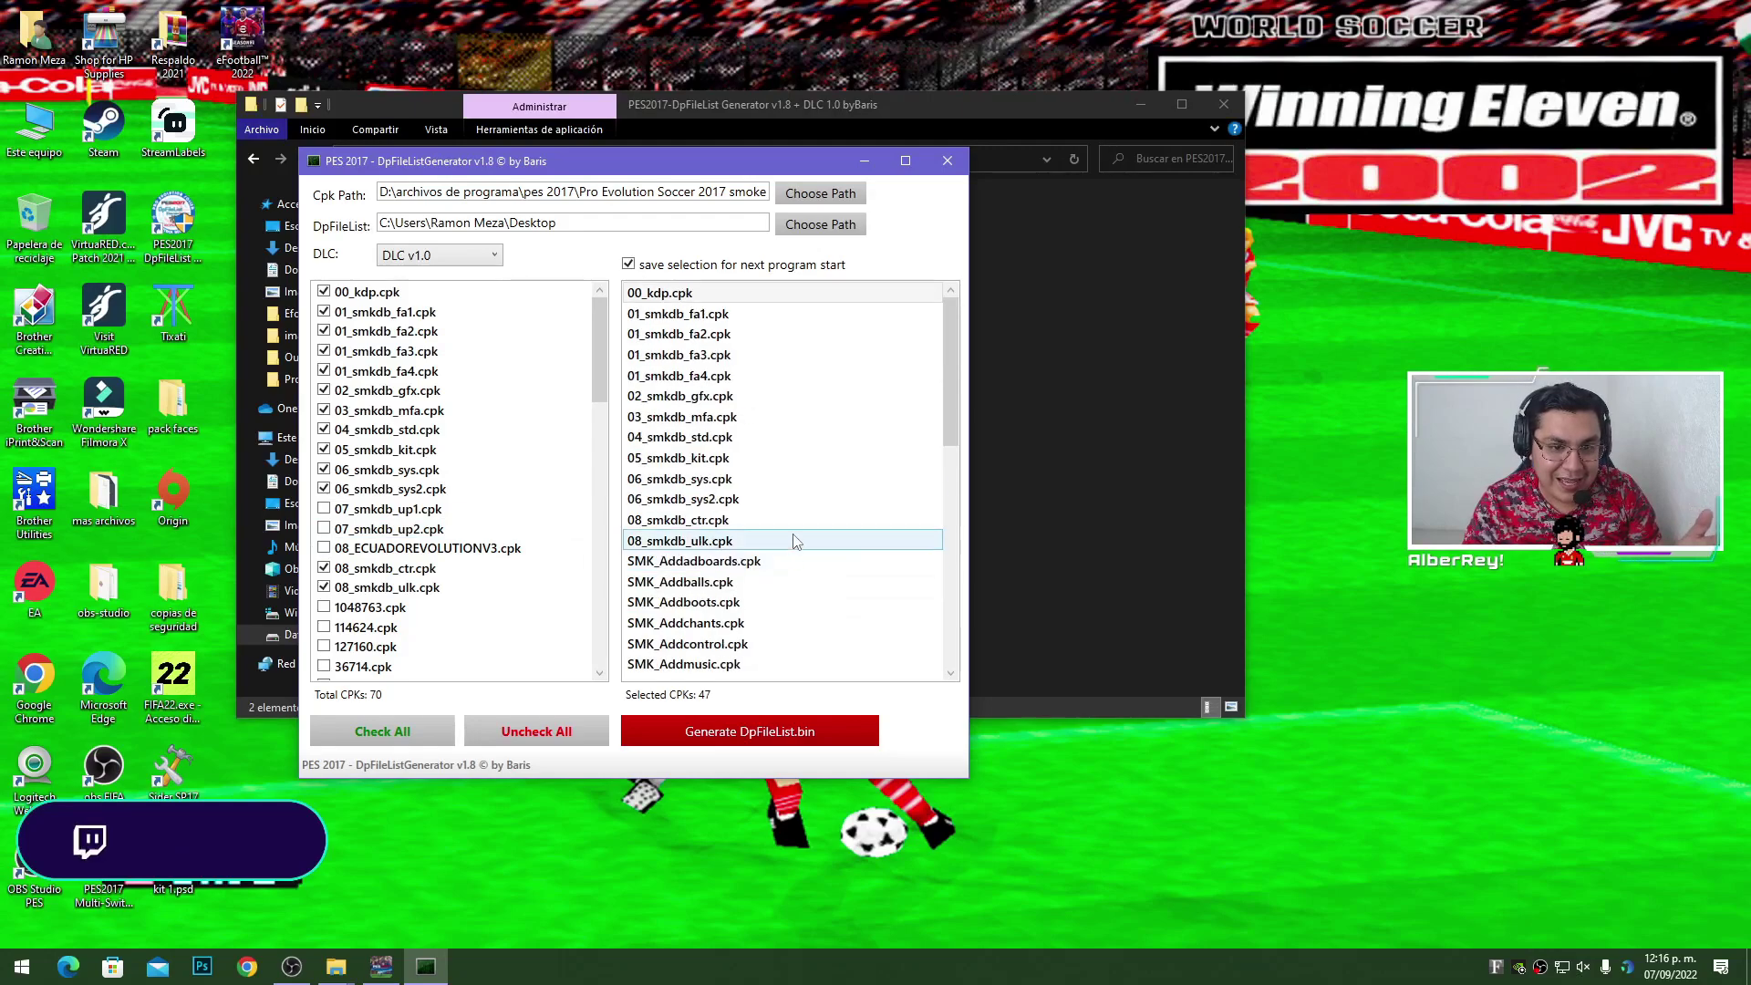
scroll(784, 534, down, 9)
scroll(775, 525, up, 4)
scroll(757, 518, down, 5)
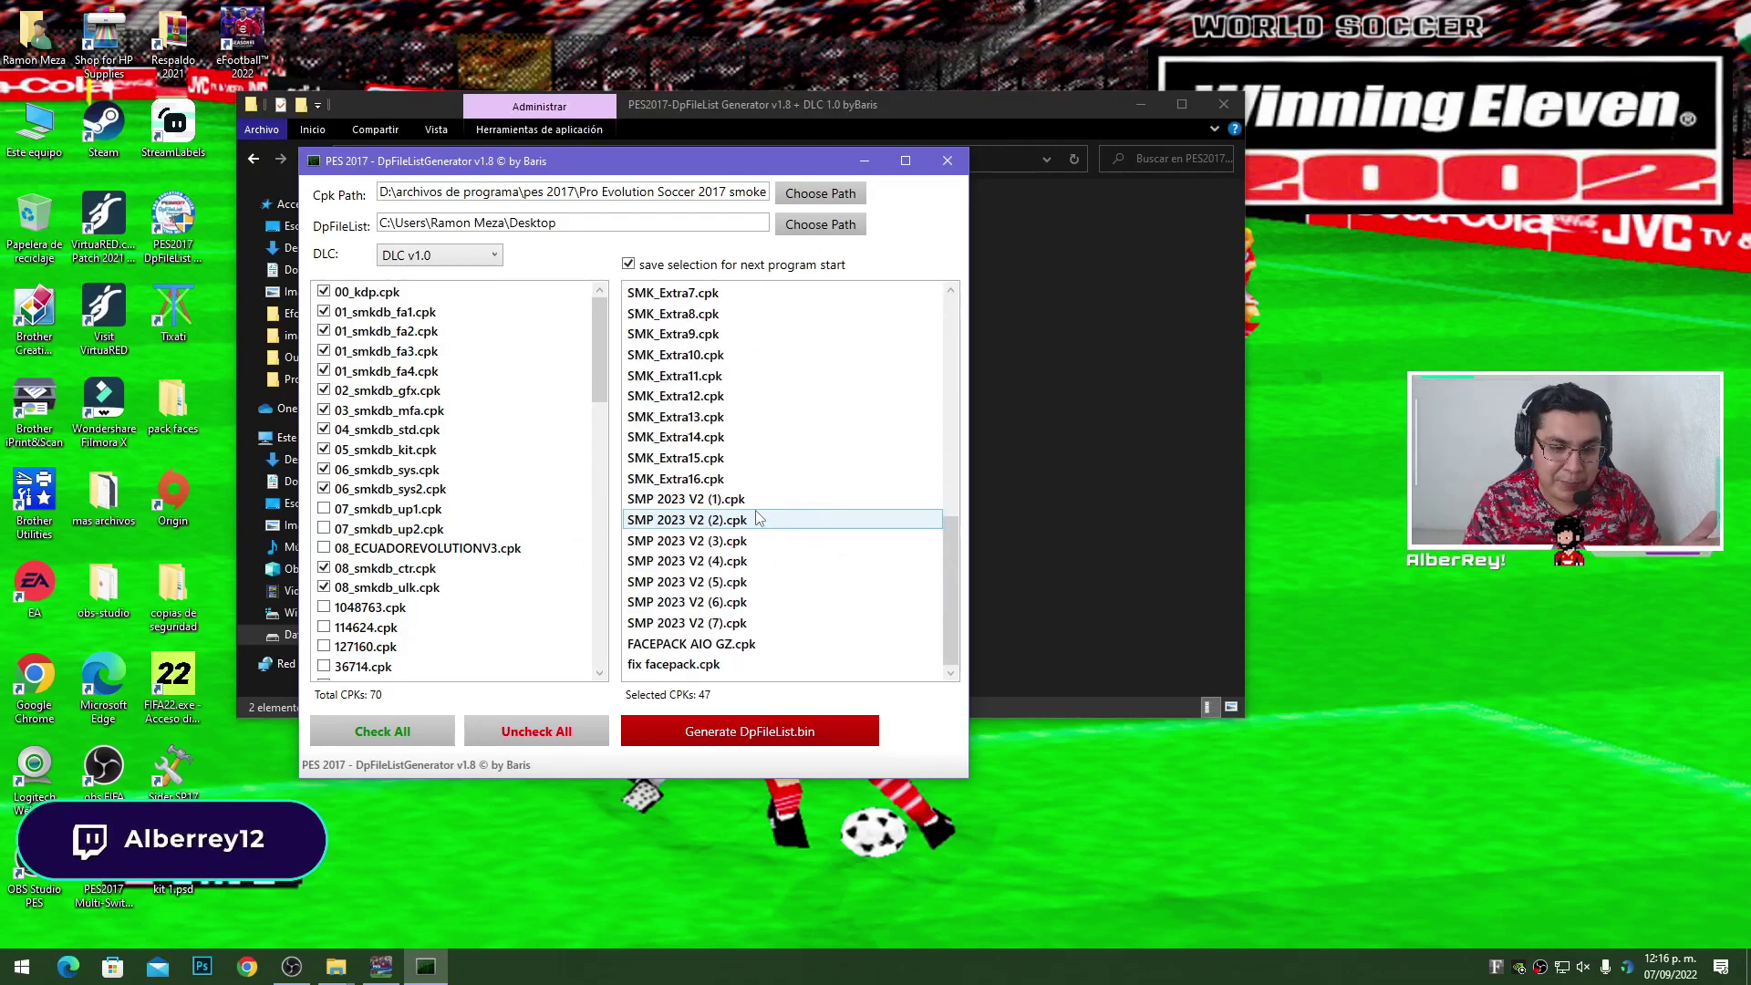
click(722, 727)
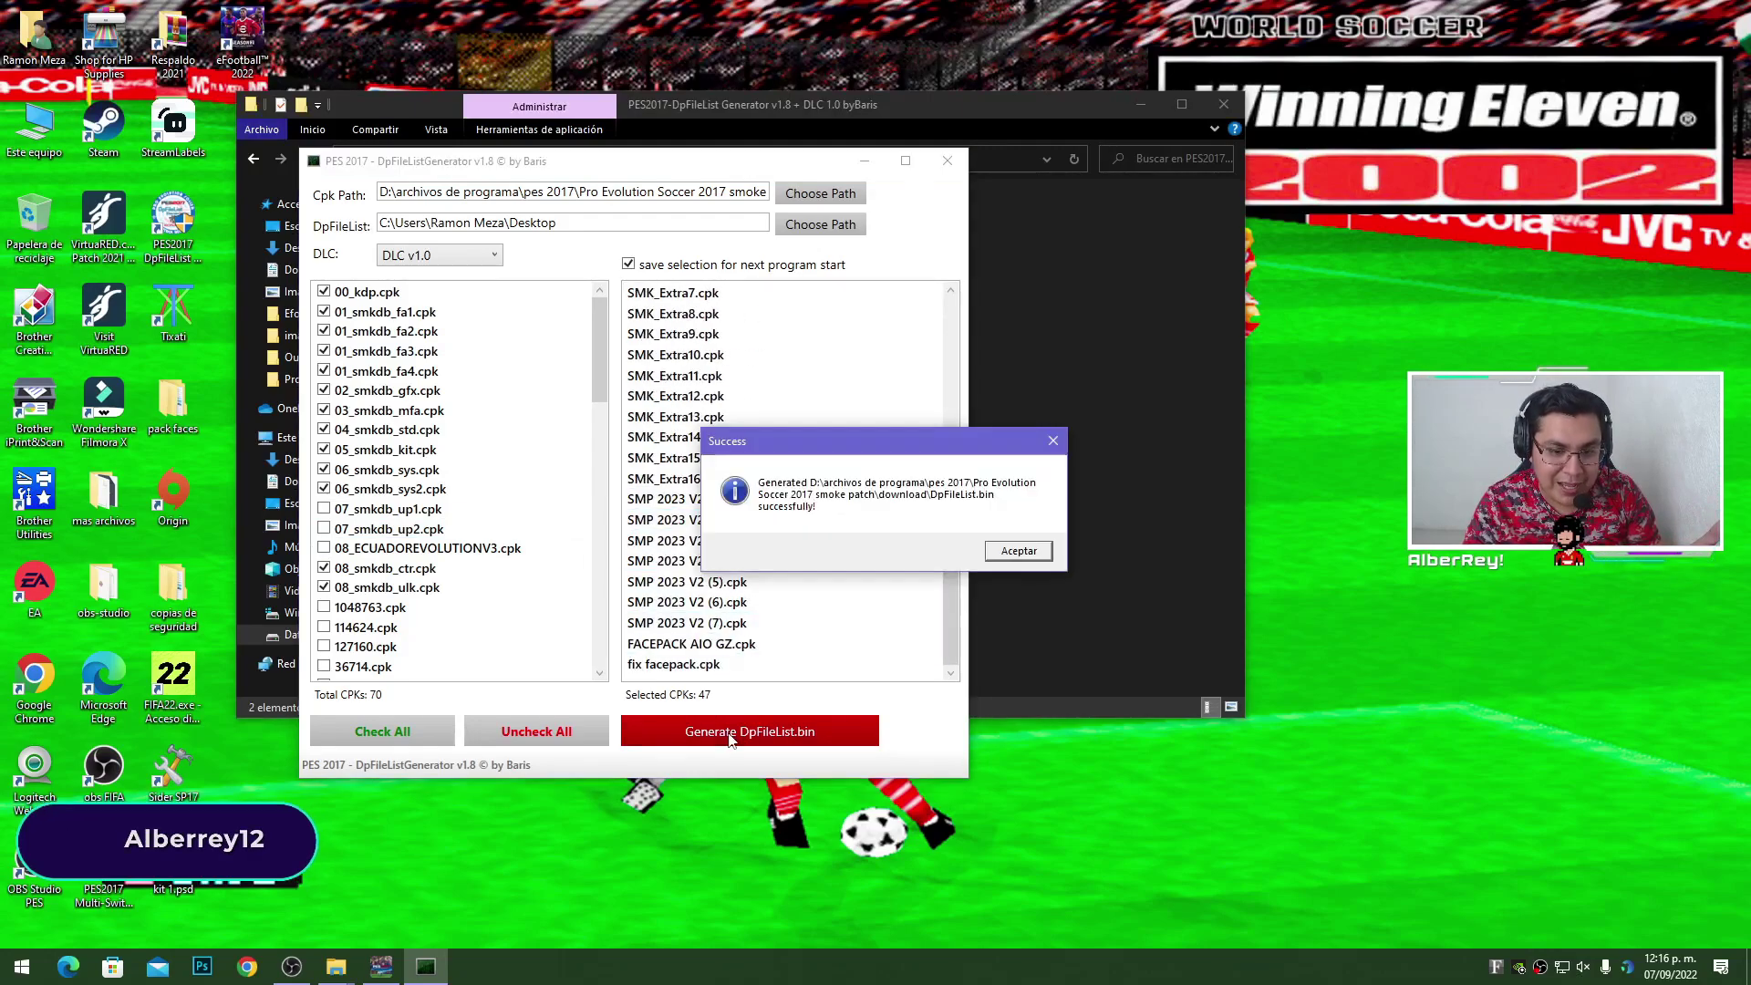
click(1014, 551)
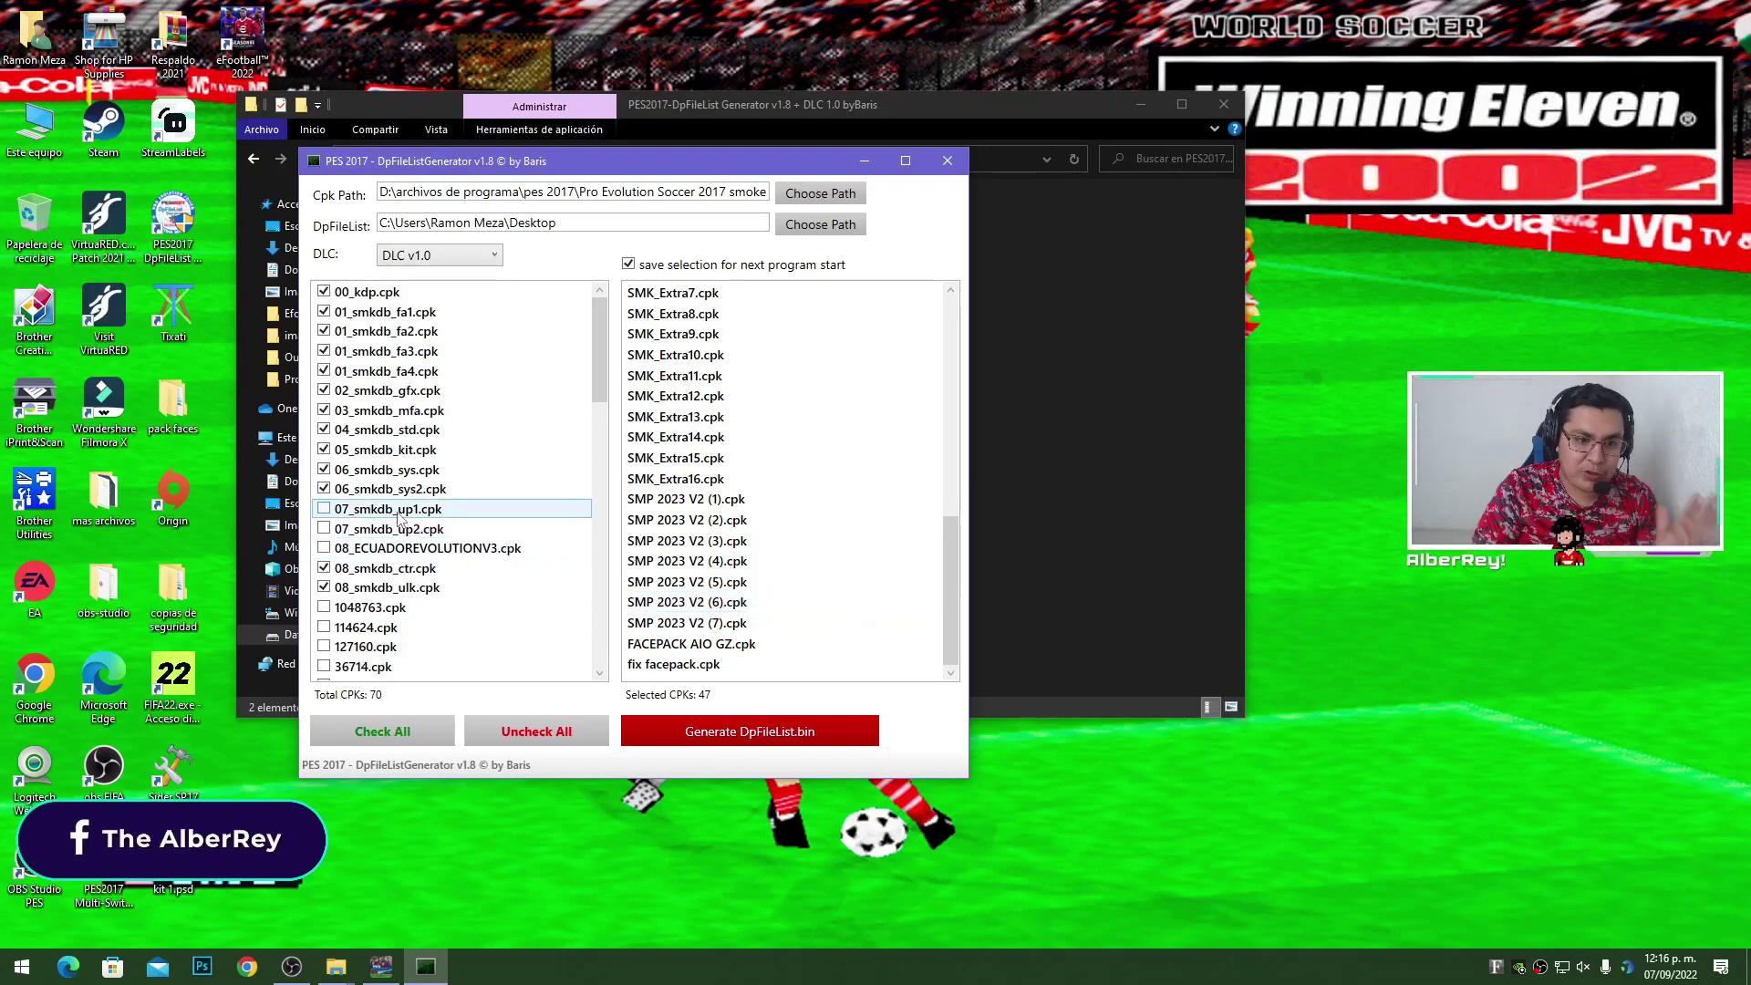
- Recheck the selected list from 00_kdp.cpk to fix facepack.cpk and generate DpFileList.bin again
scroll(725, 502, up, 9)
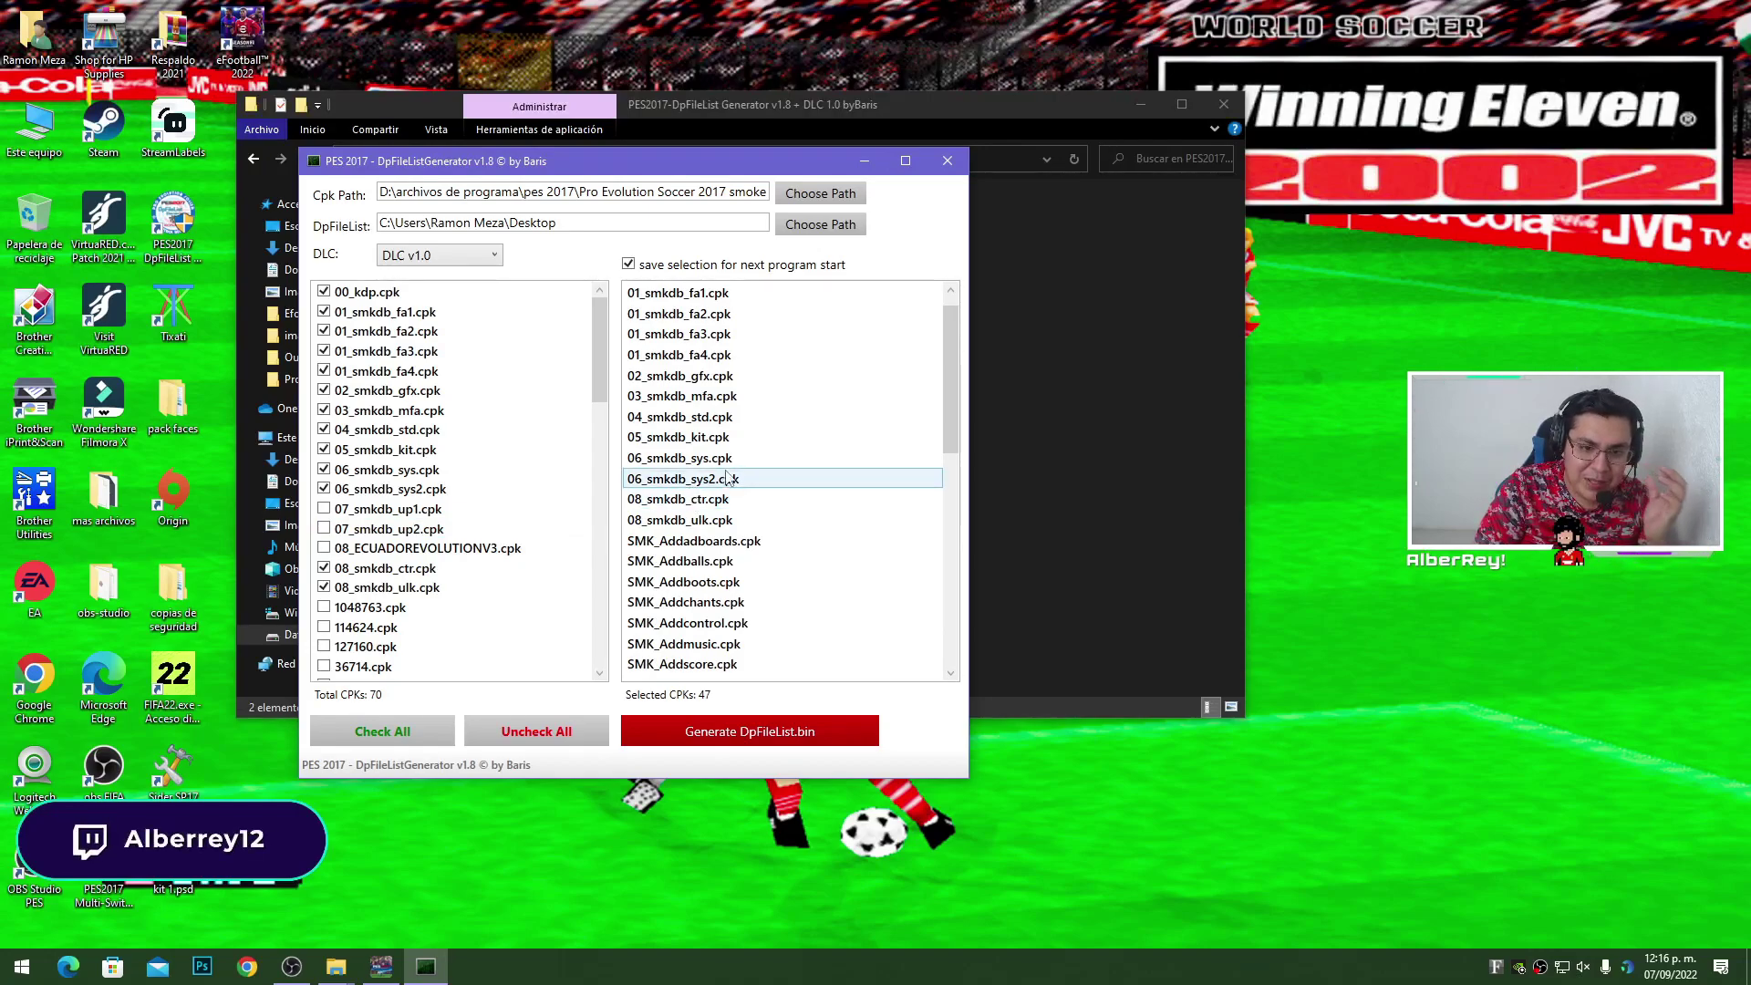
scroll(721, 466, up, 1)
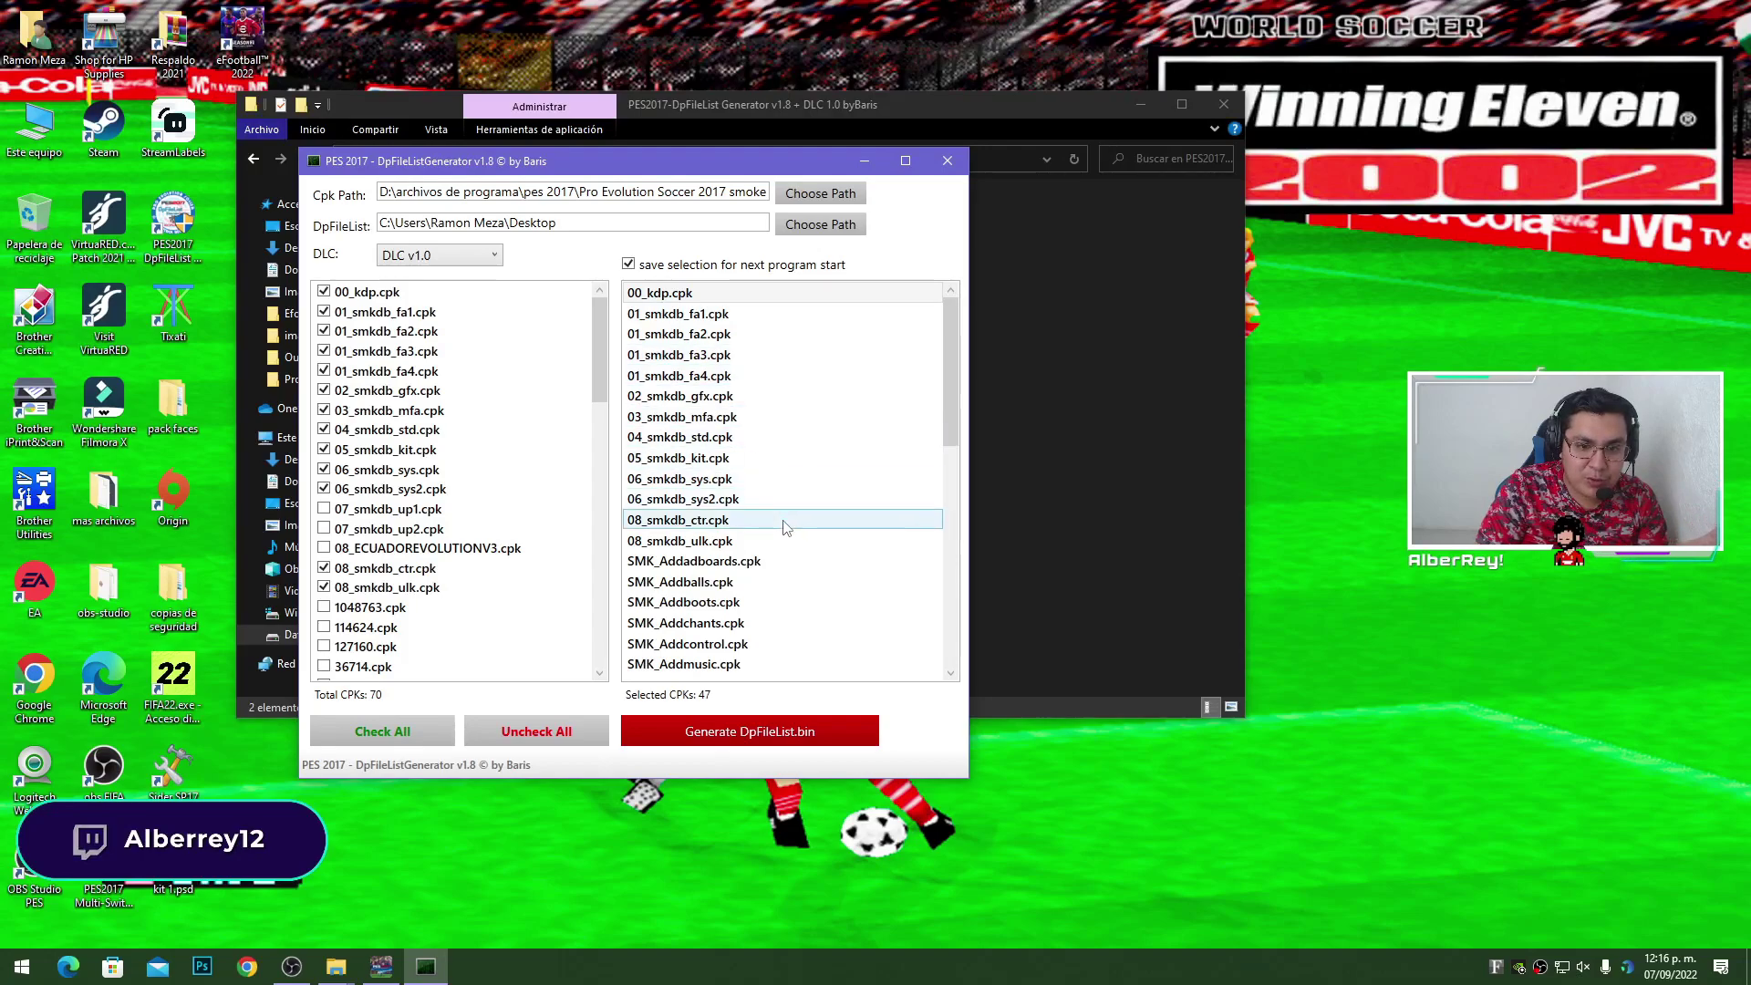
scroll(799, 547, down, 3)
scroll(799, 546, down, 2)
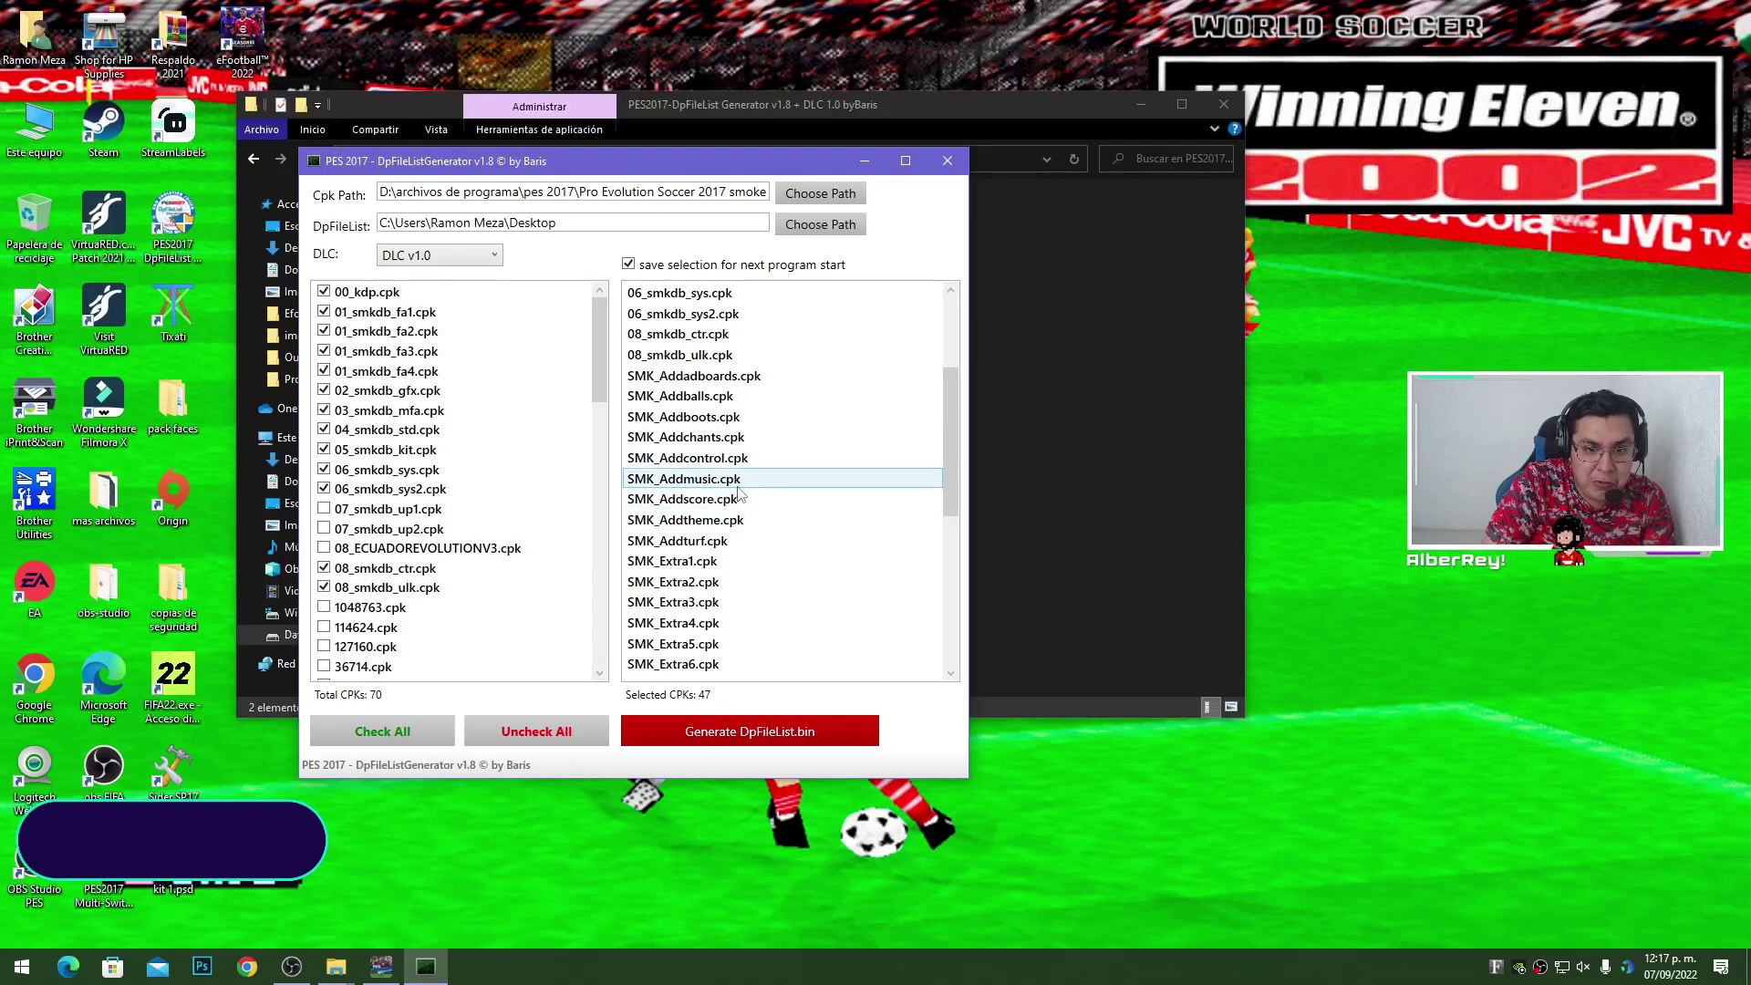
scroll(823, 483, up, 3)
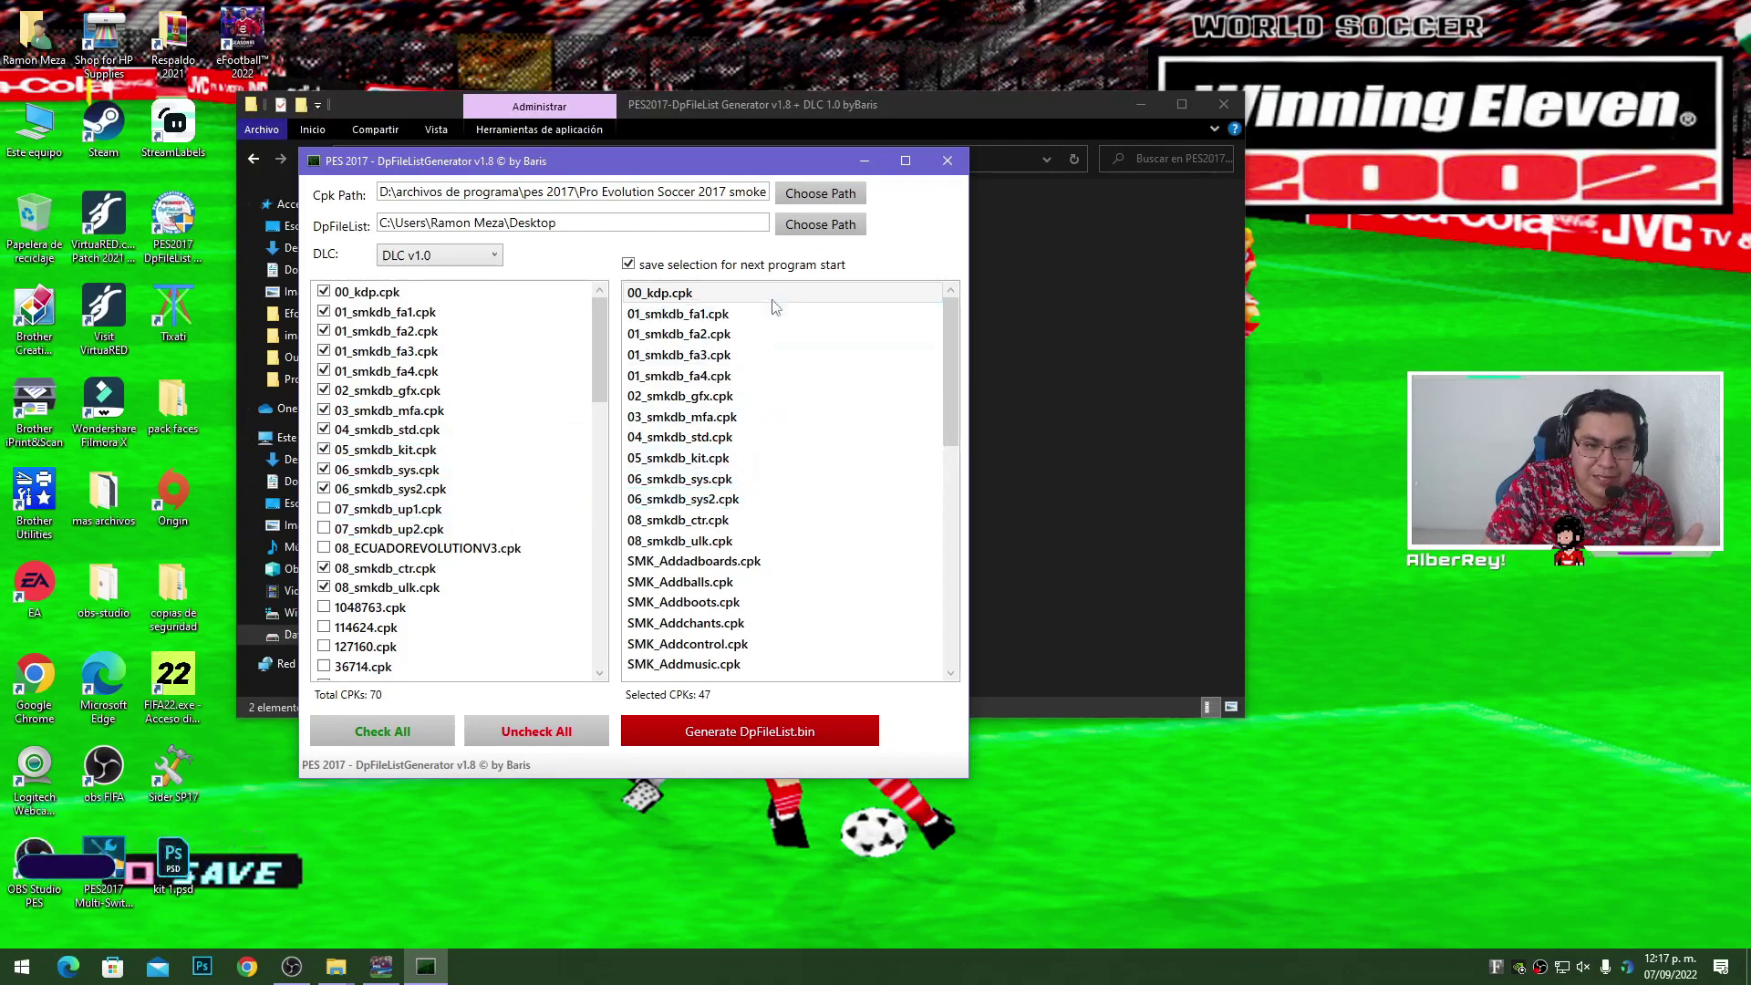
drag(945, 371, 943, 606)
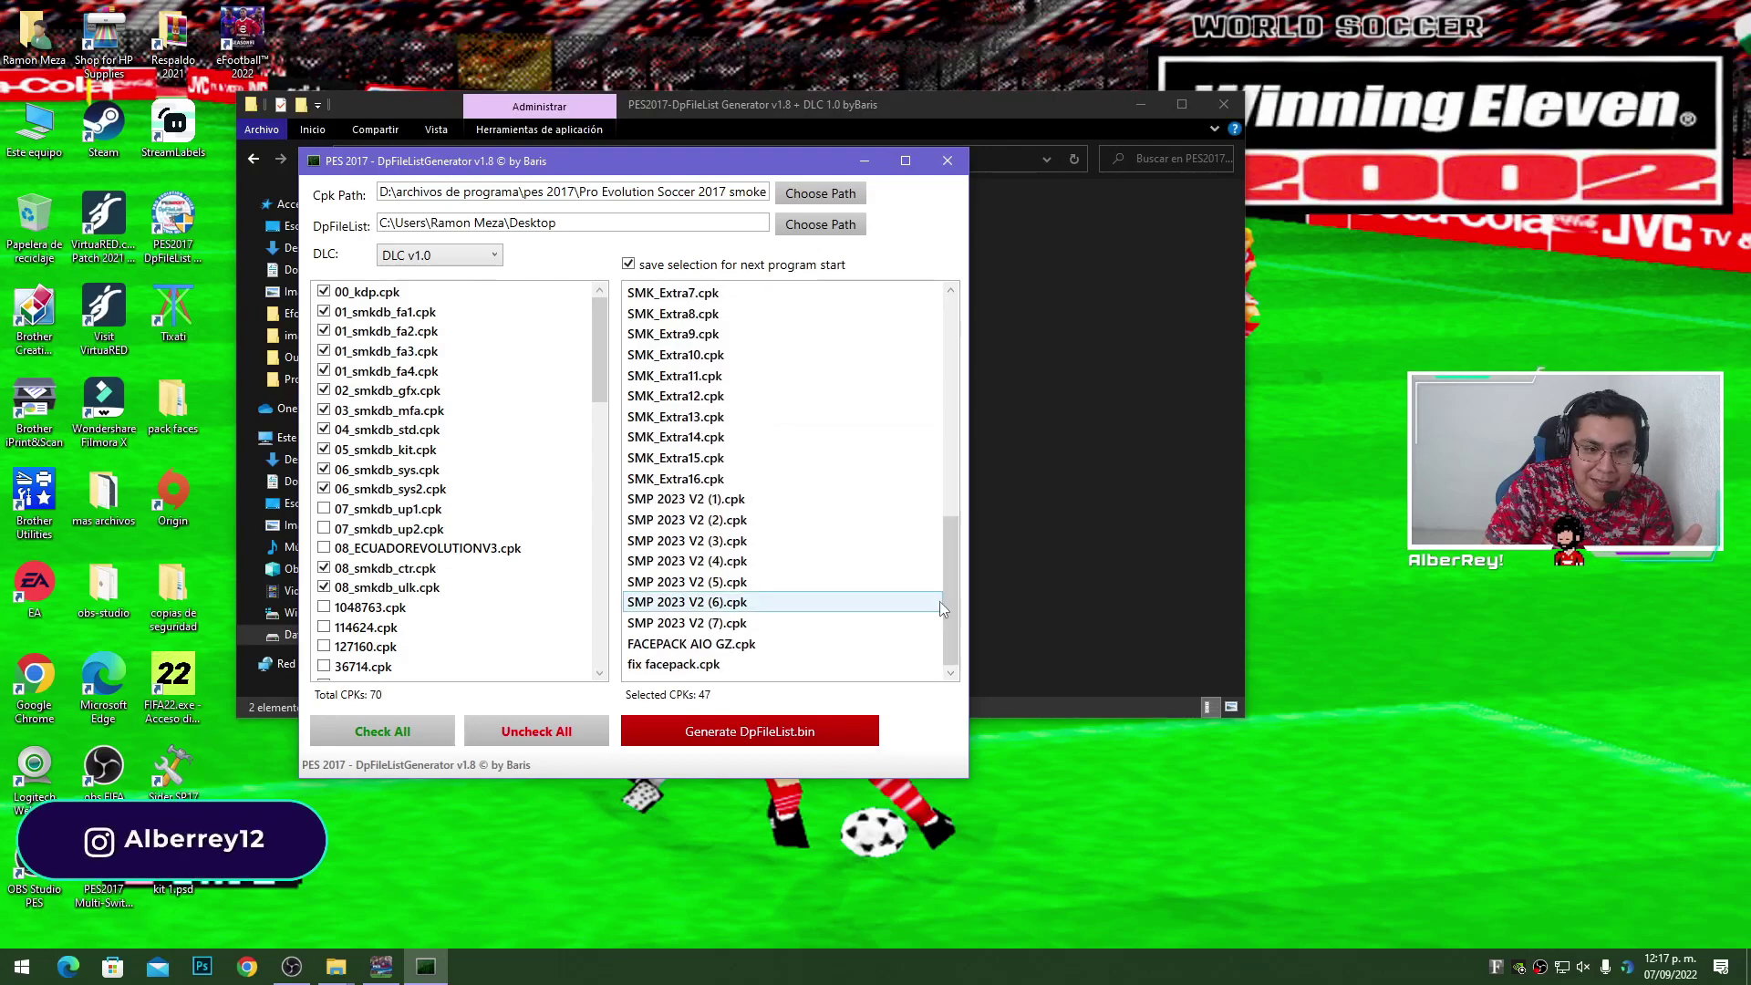
click(712, 732)
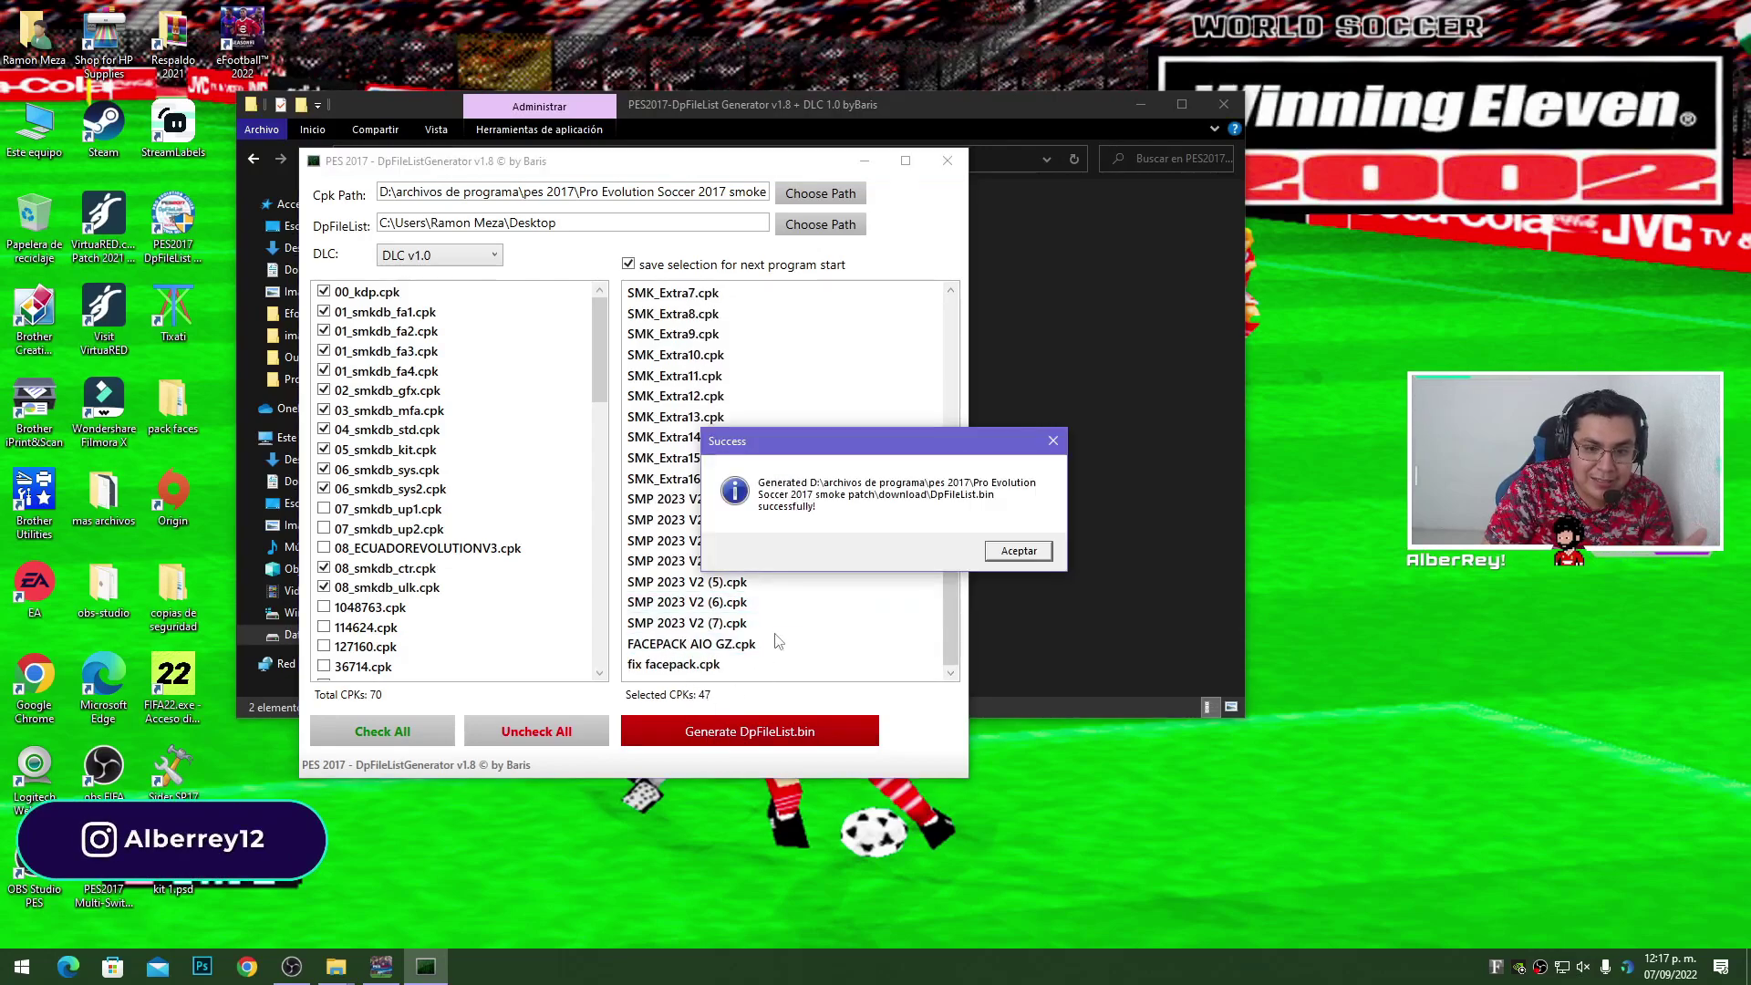
click(1020, 554)
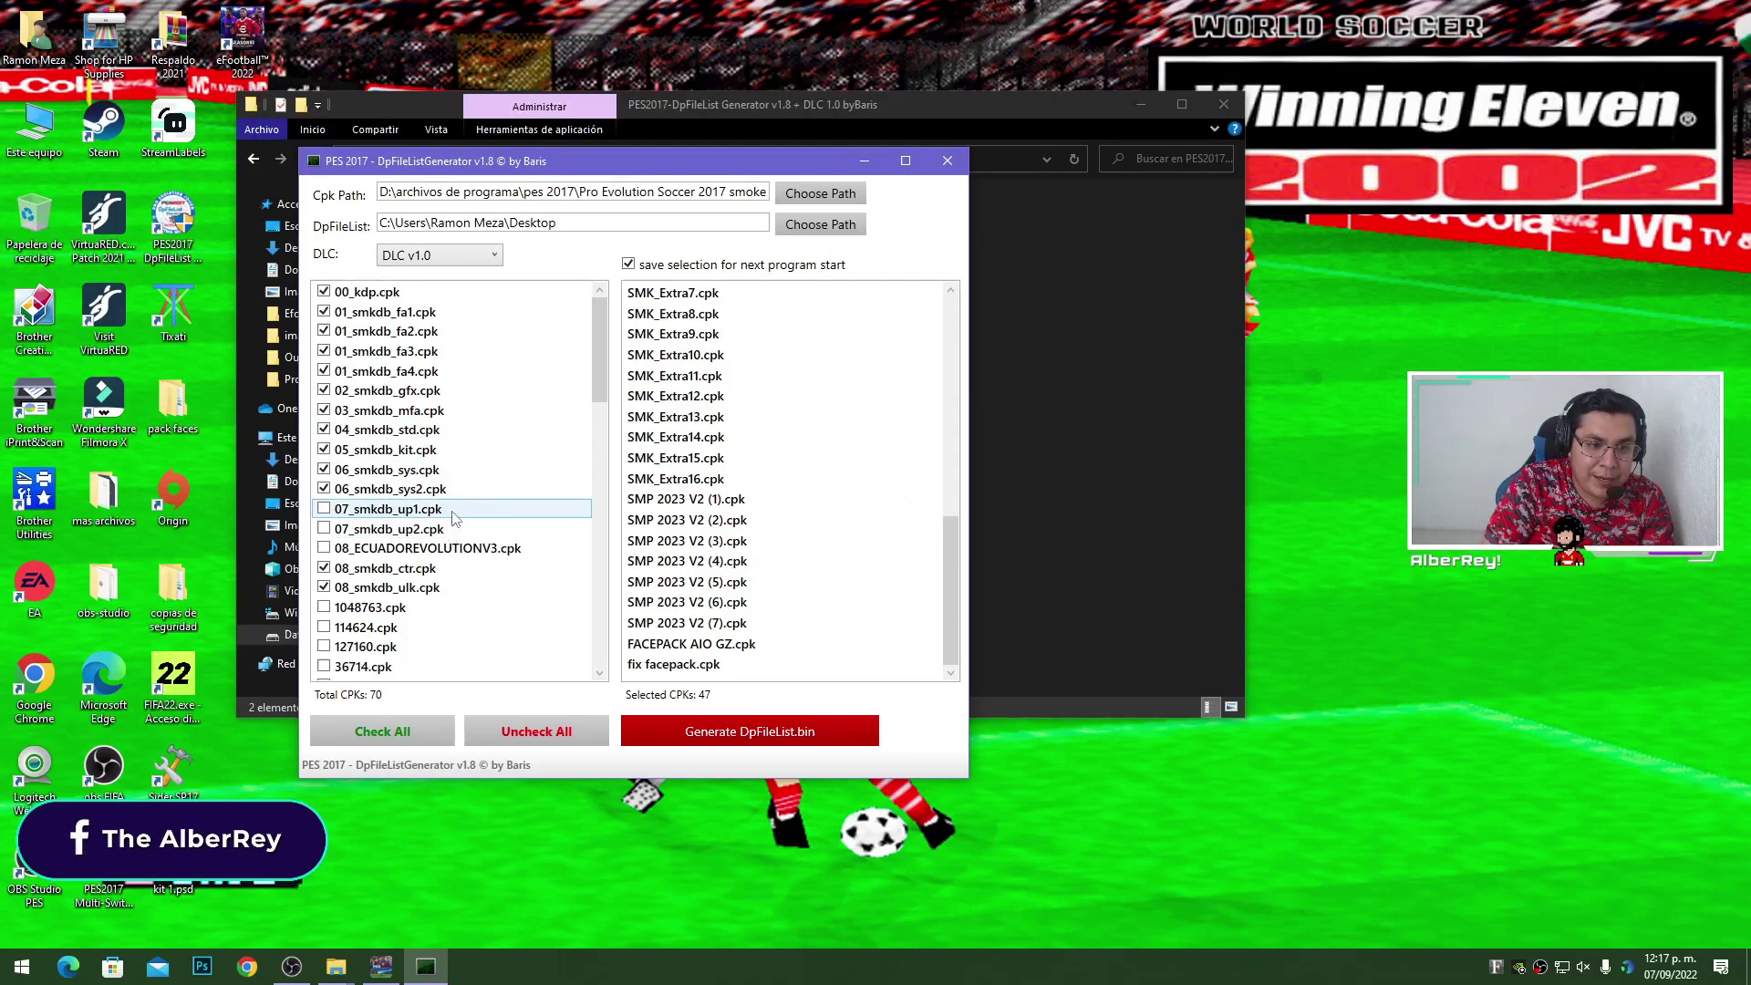
- Close DpFileList Generator and its folder window to return to the desktop
scroll(691, 400, up, 7)
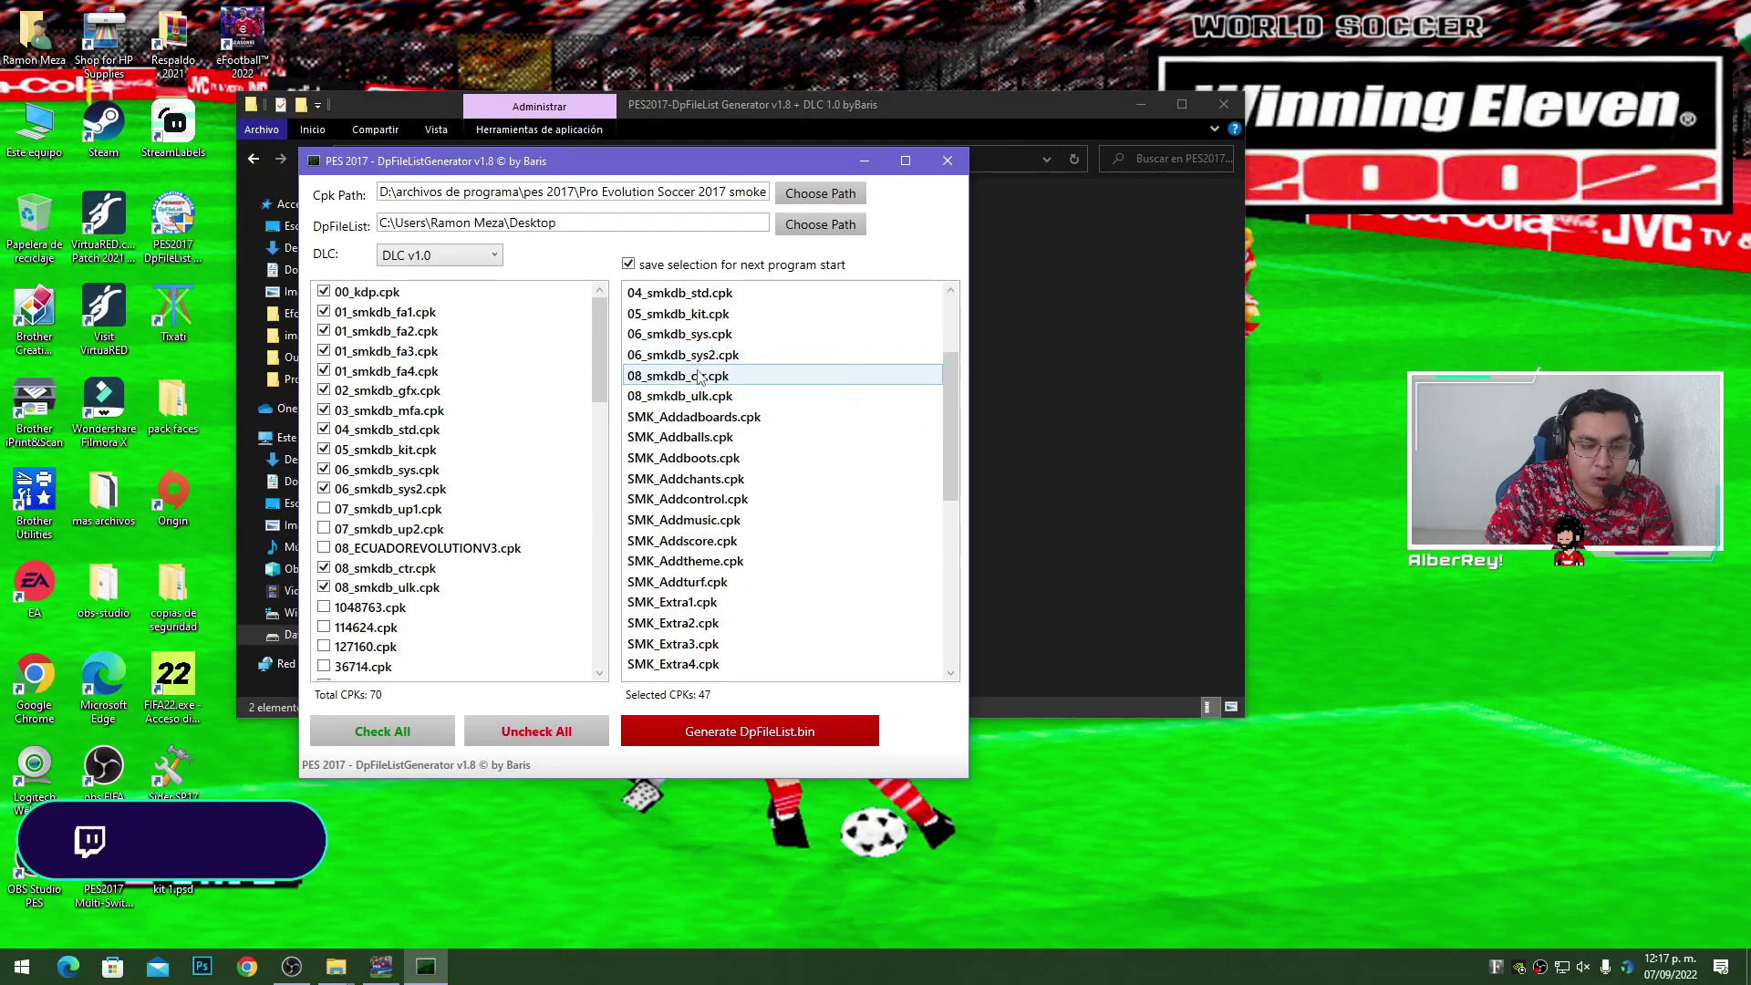
click(945, 161)
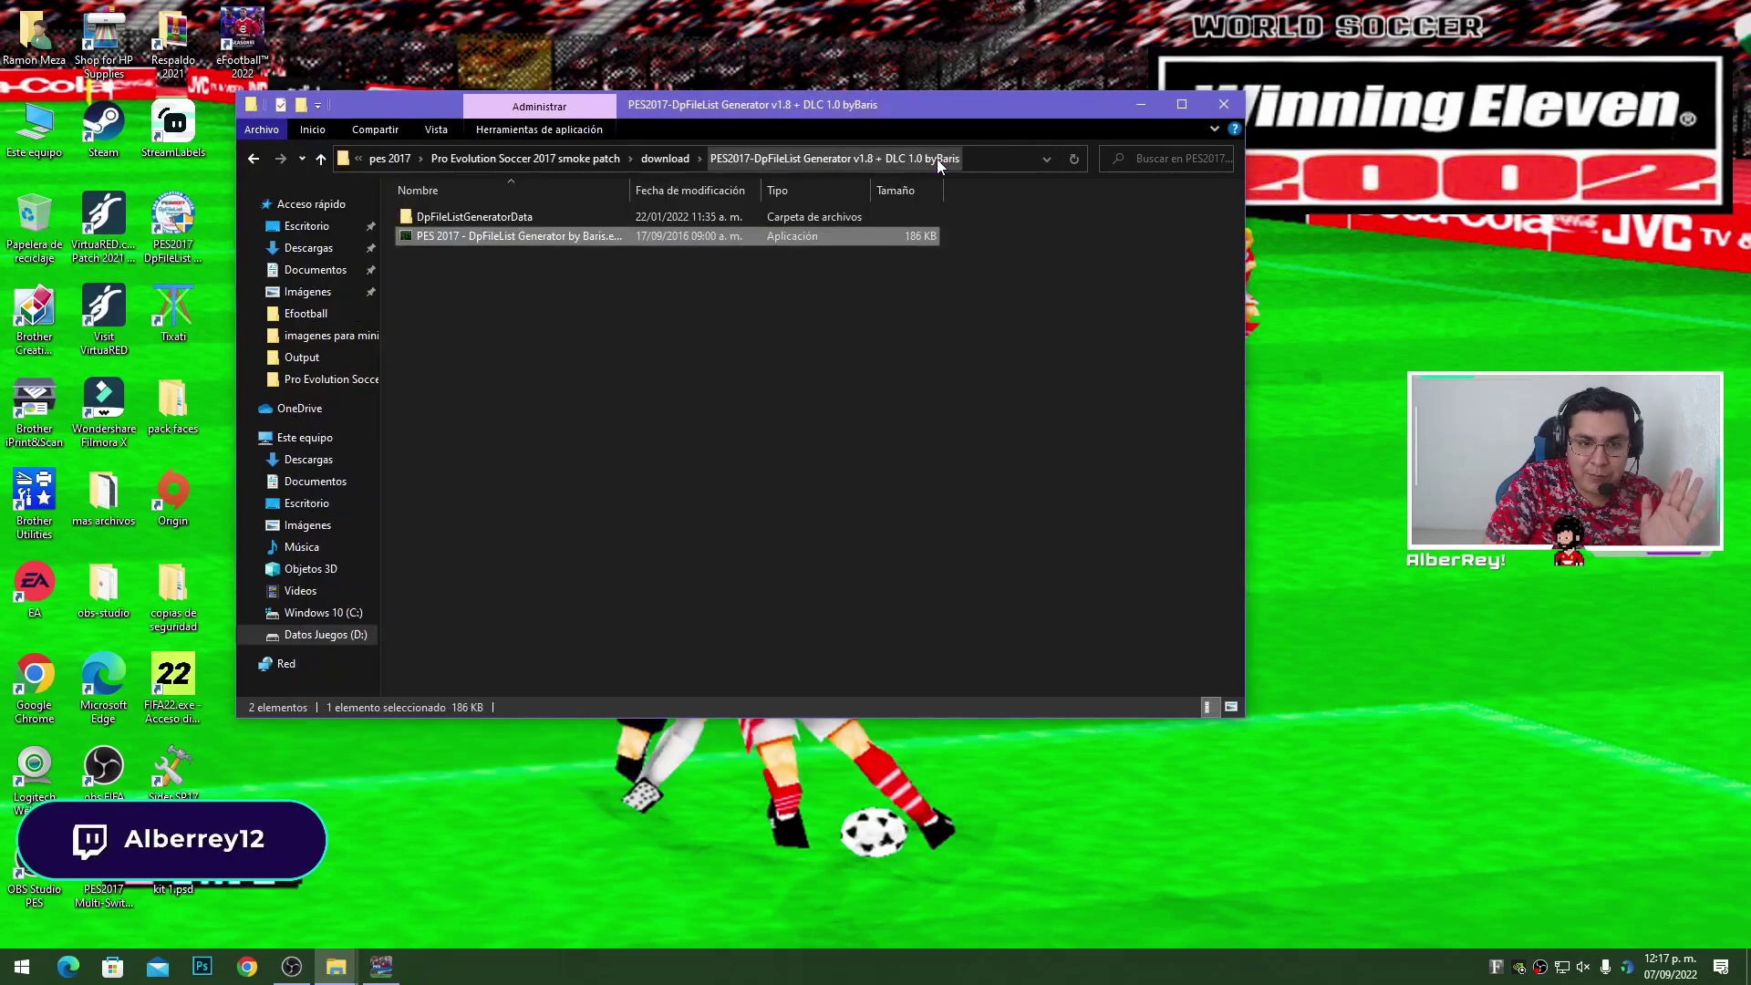
click(1228, 97)
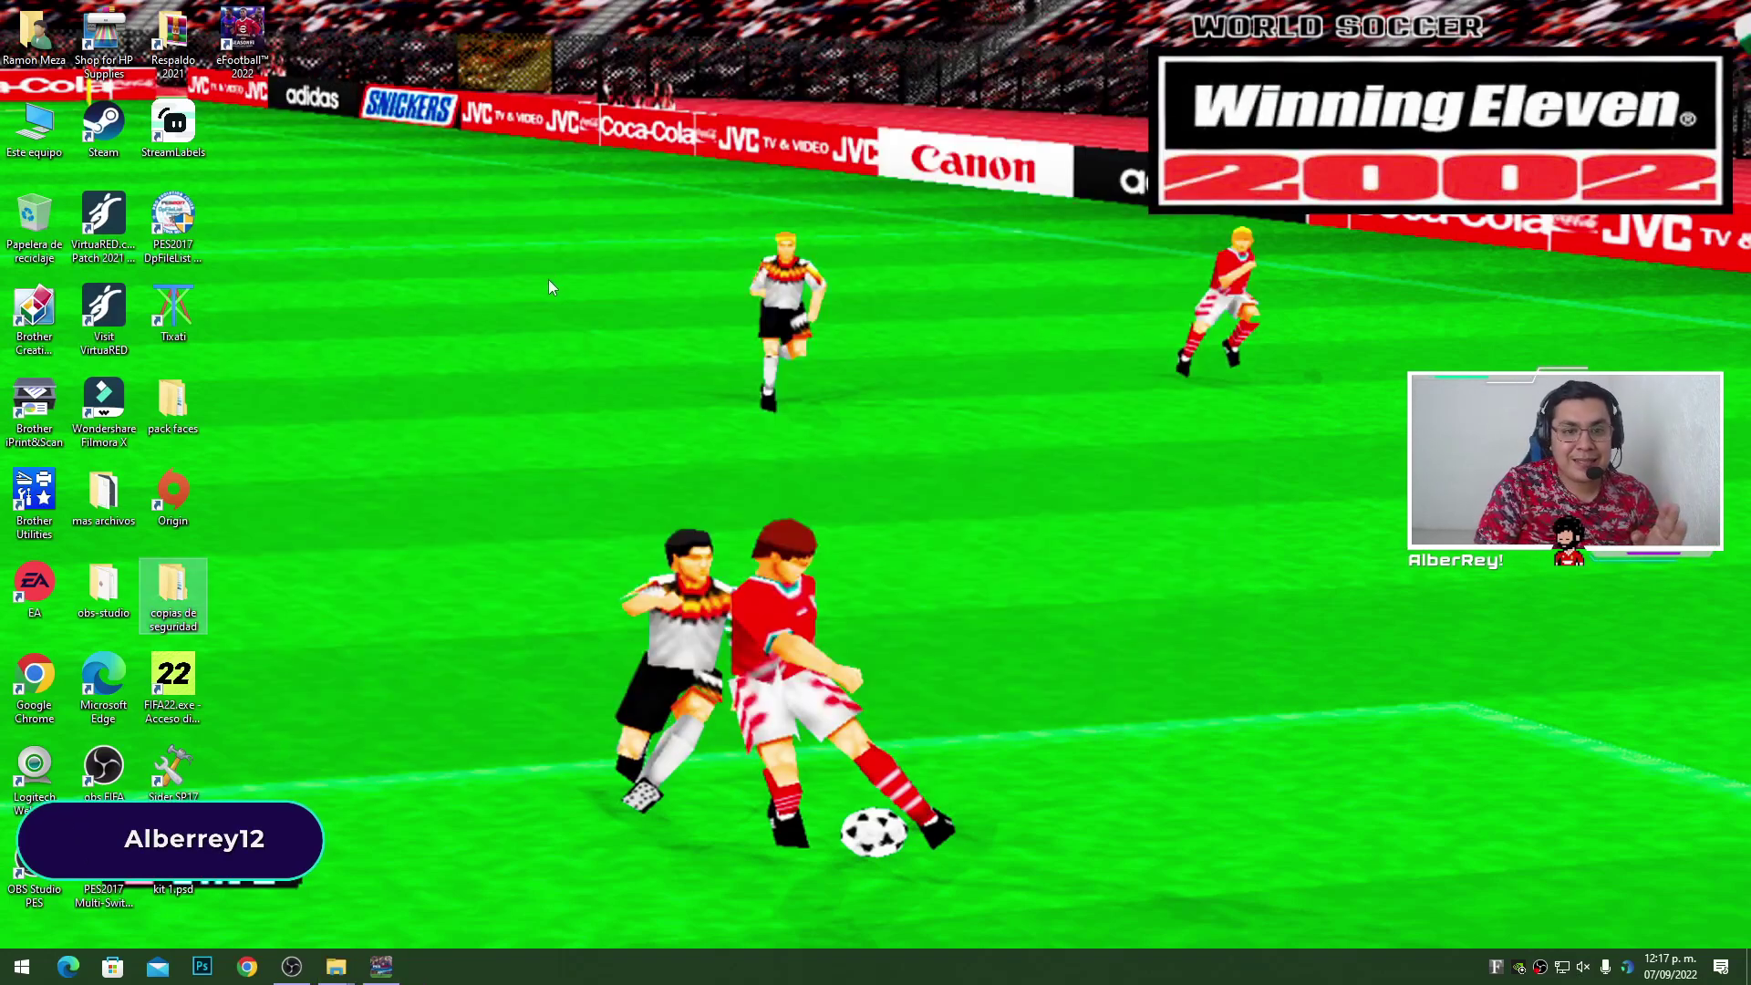